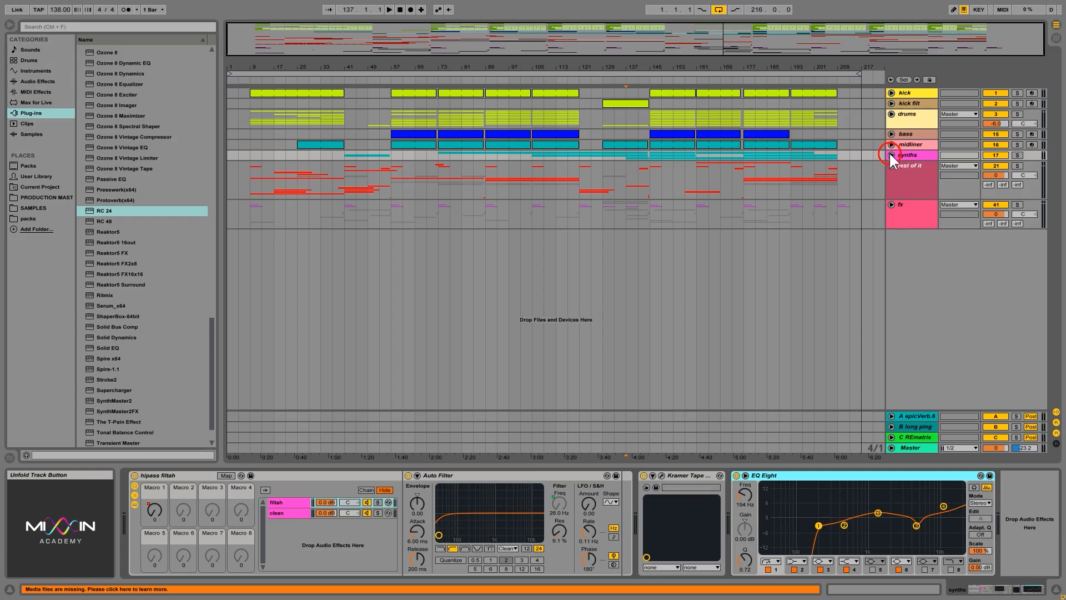
# Step: Unfold the synths group and show its automation lane for the hipass filtah rack's Macro 1
pyautogui.click(891, 155)
pyautogui.click(604, 179)
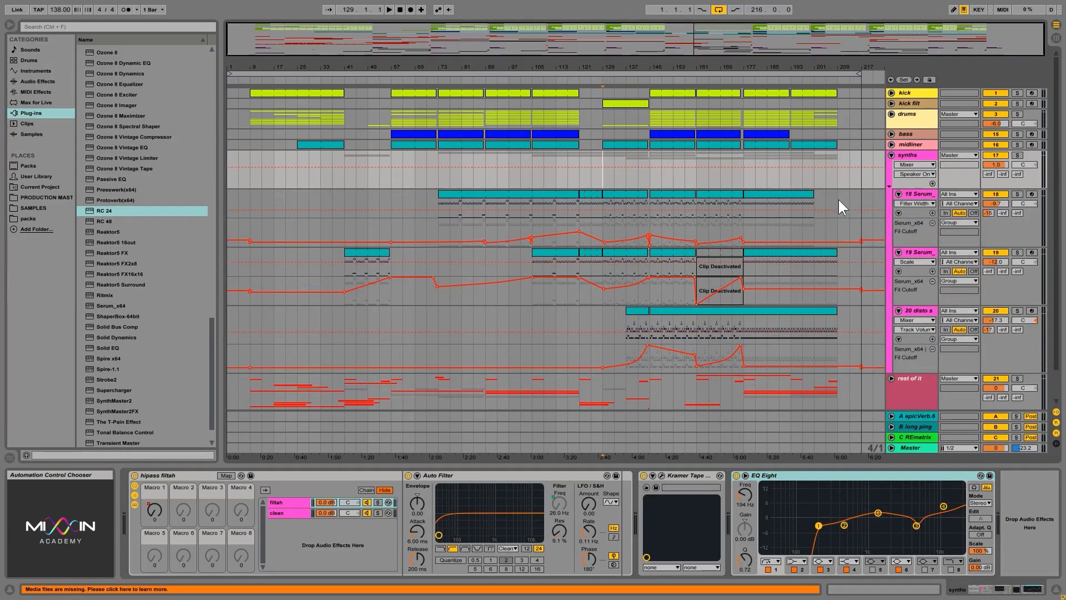
pyautogui.click(188, 476)
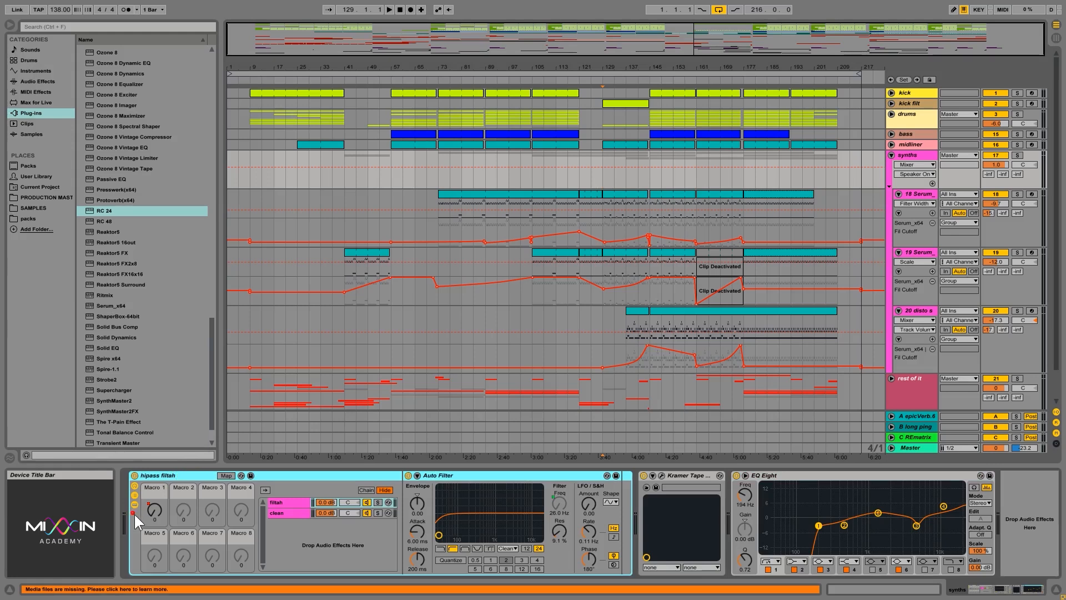
pyautogui.click(939, 167)
pyautogui.click(915, 165)
pyautogui.click(918, 181)
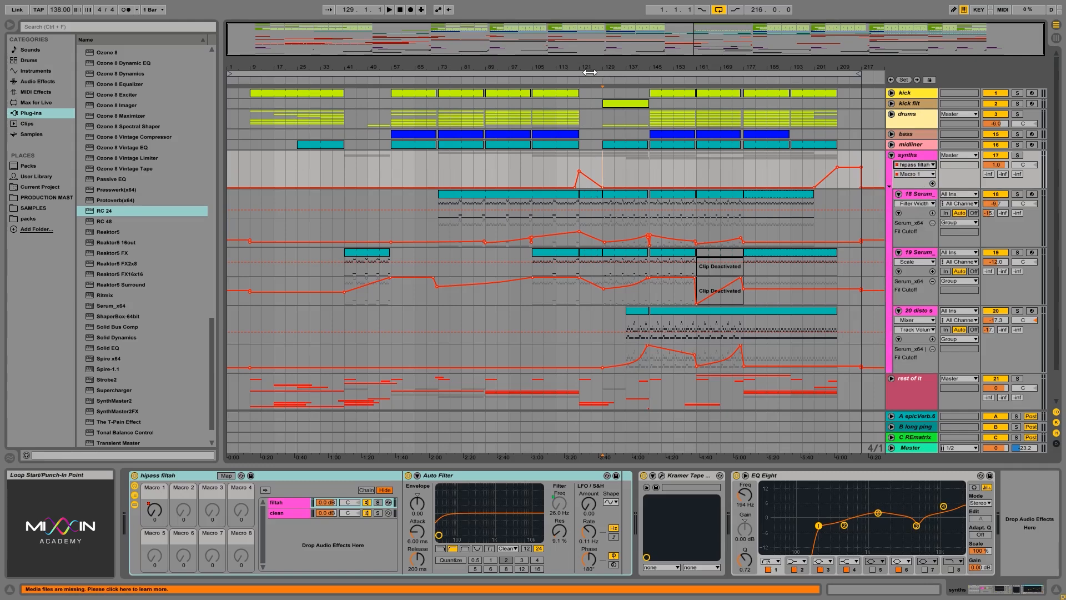
# Step: Zoom in around bar 119, solo the synths group and play back the filter sweep section
pyautogui.moveTo(586, 69); pyautogui.dragTo(585, 213)
pyautogui.click(561, 174)
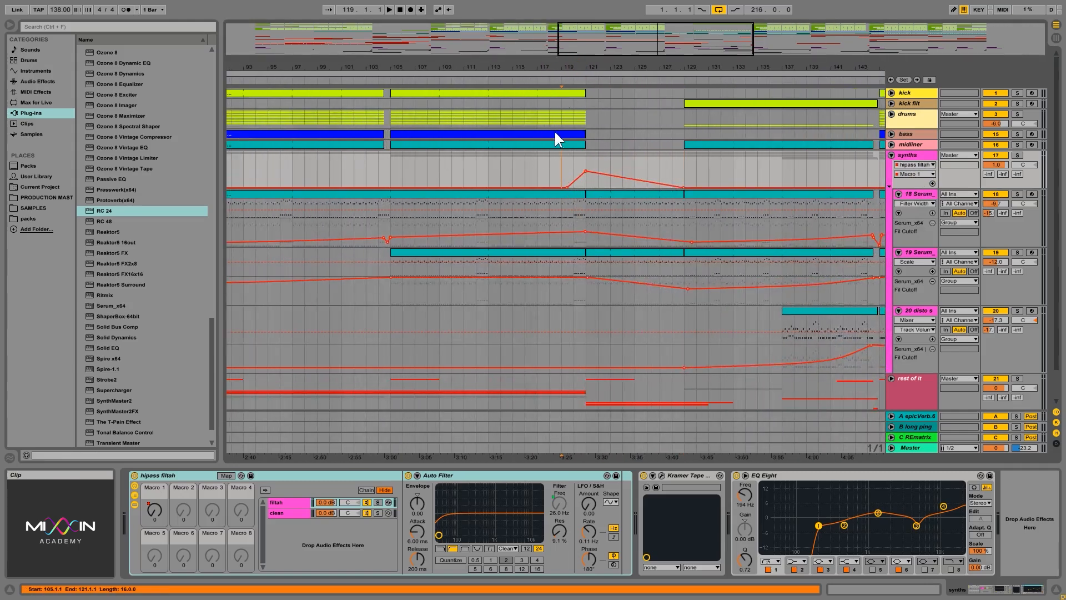
pyautogui.click(562, 114)
pyautogui.click(559, 169)
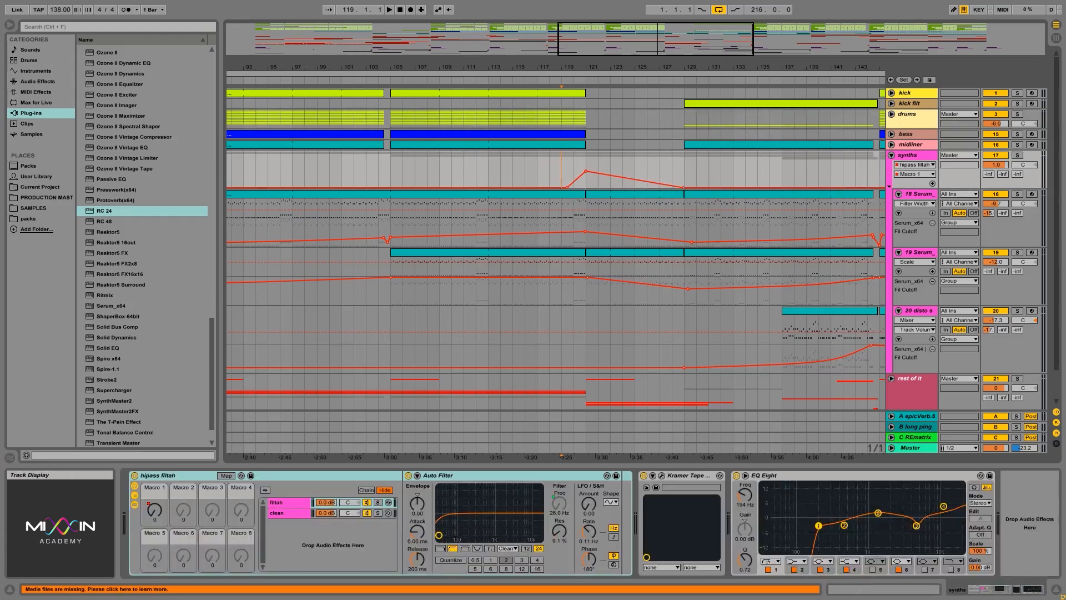
pyautogui.click(1017, 155)
pyautogui.press('space')
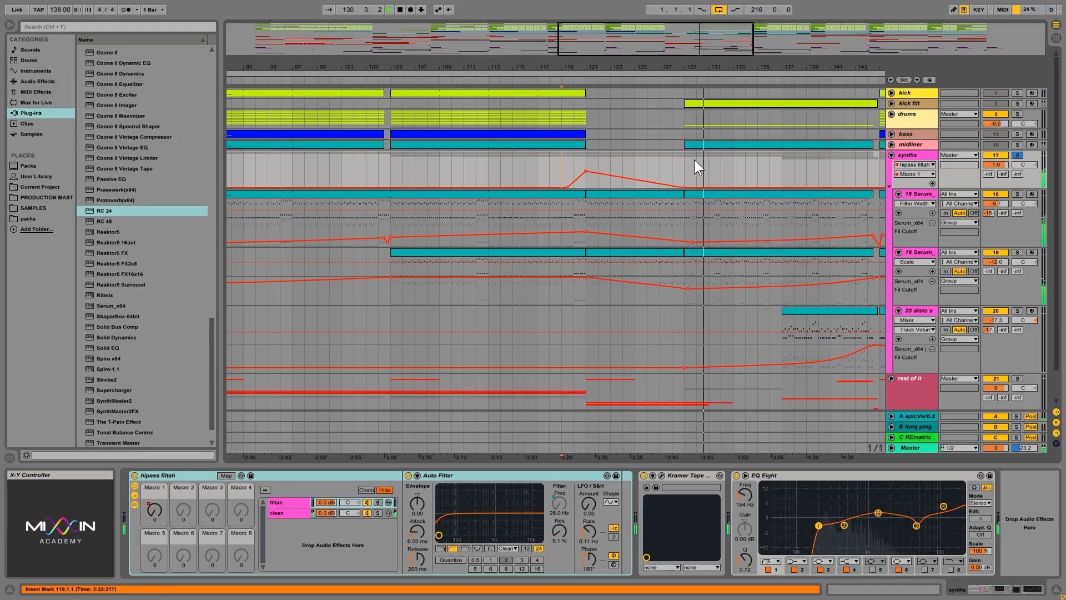
pyautogui.click(399, 10)
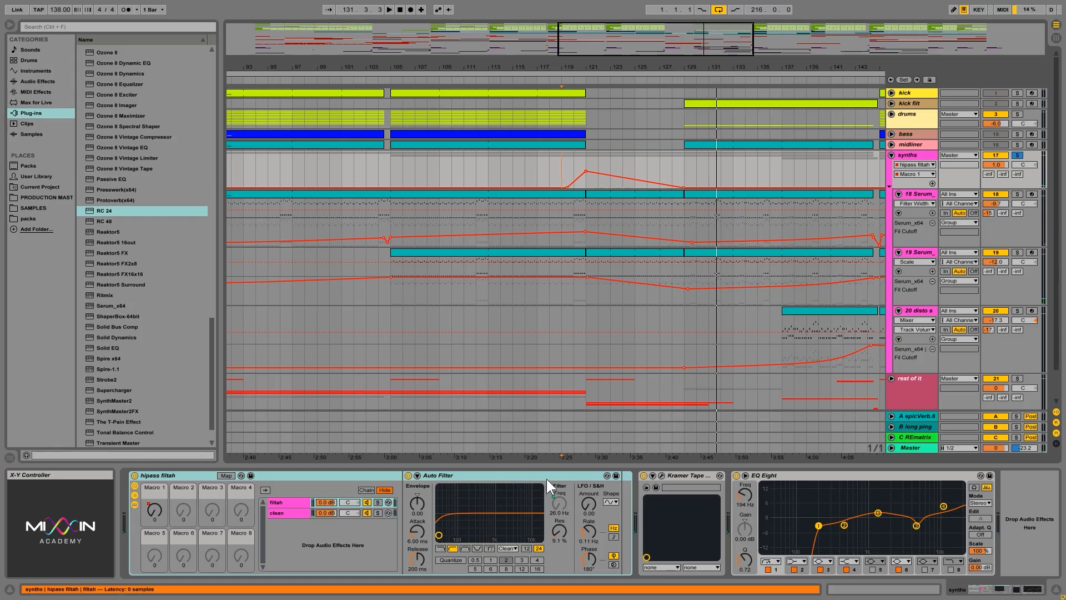
# Step: Inspect the devices on the Serum tracks inside the synths group
pyautogui.moveTo(690, 40); pyautogui.dragTo(688, 60)
pyautogui.click(910, 196)
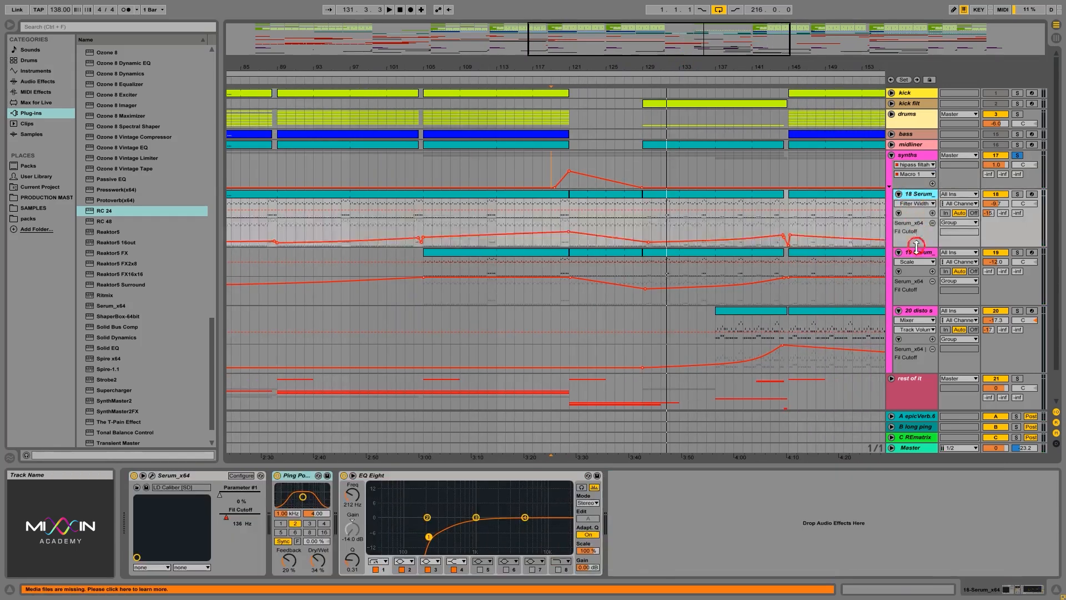
pyautogui.click(912, 254)
pyautogui.click(903, 161)
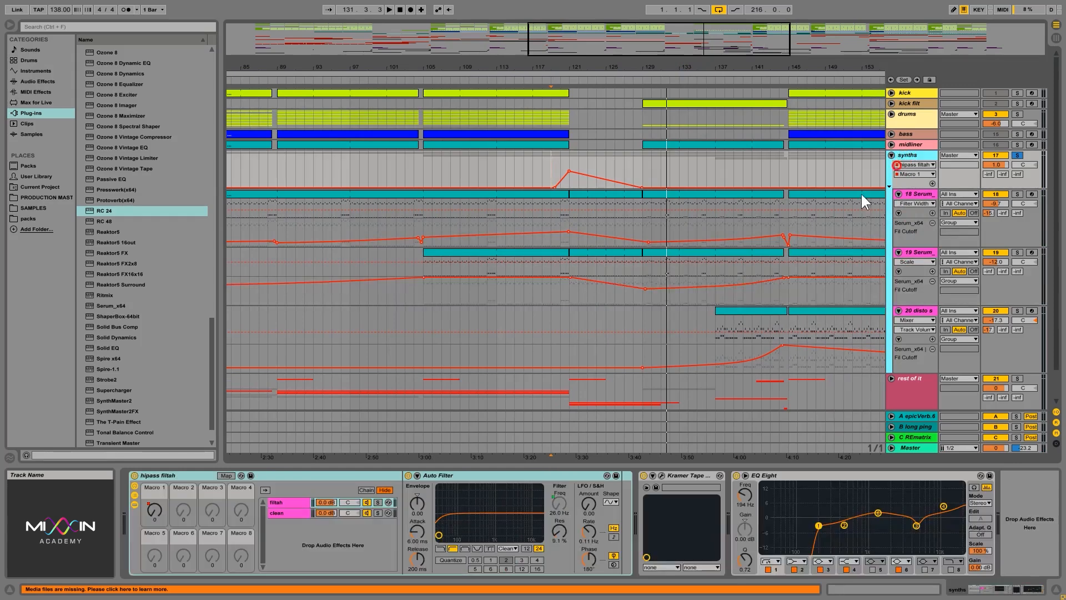
# Step: Reshape the Macro 1 automation ramp near bar 117 by moving its peak breakpoint
pyautogui.click(552, 168)
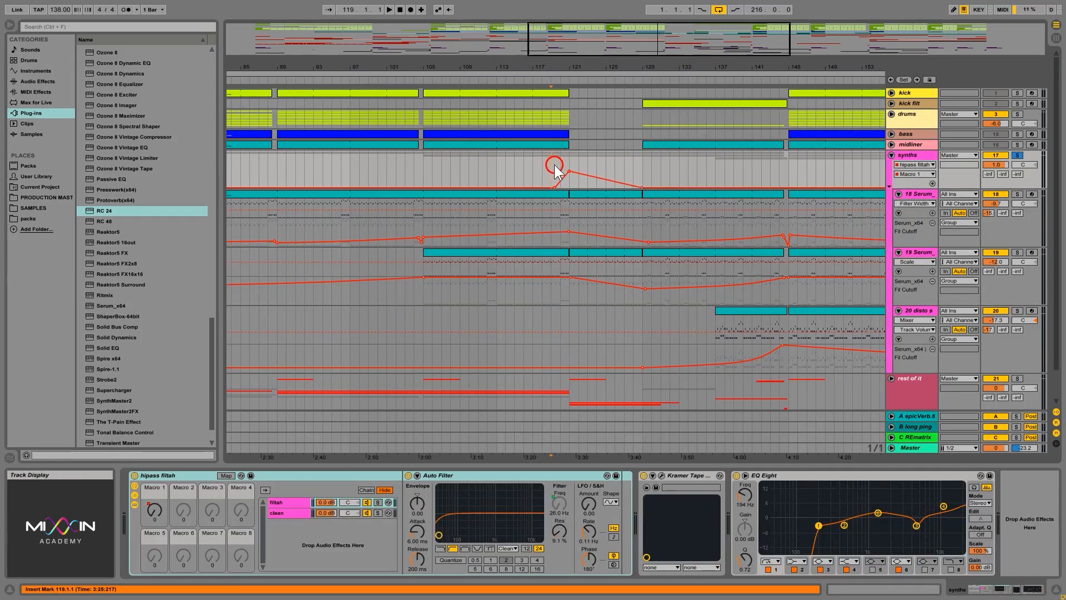
pyautogui.moveTo(568, 164); pyautogui.dragTo(641, 155)
pyautogui.click(552, 163)
pyautogui.click(544, 165)
# Step: Unsolo the synths group and audition the arrangement around the filter ramp
pyautogui.click(1016, 155)
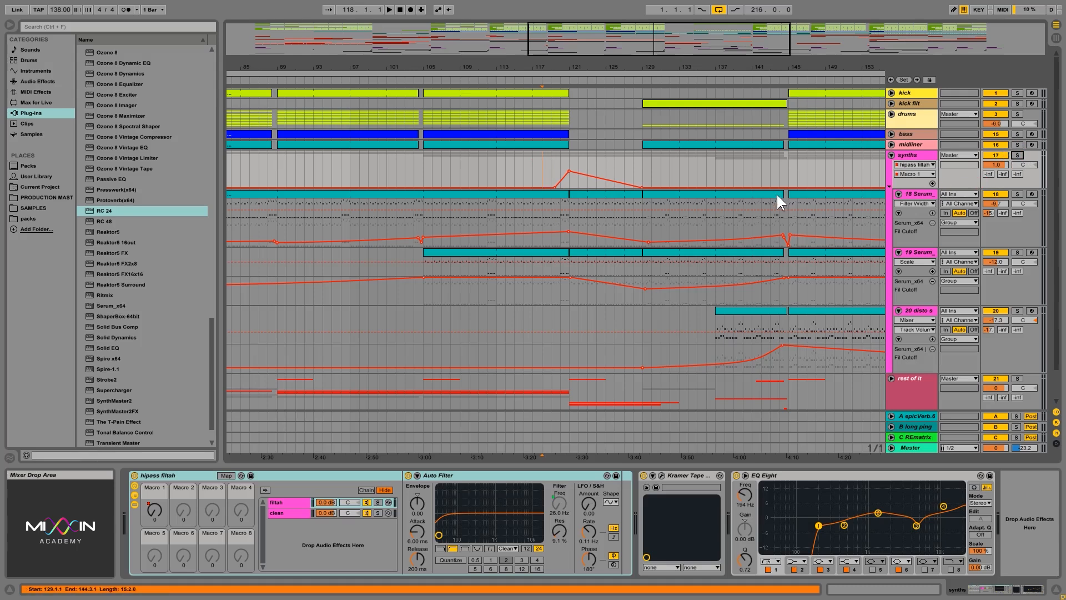
pyautogui.click(390, 9)
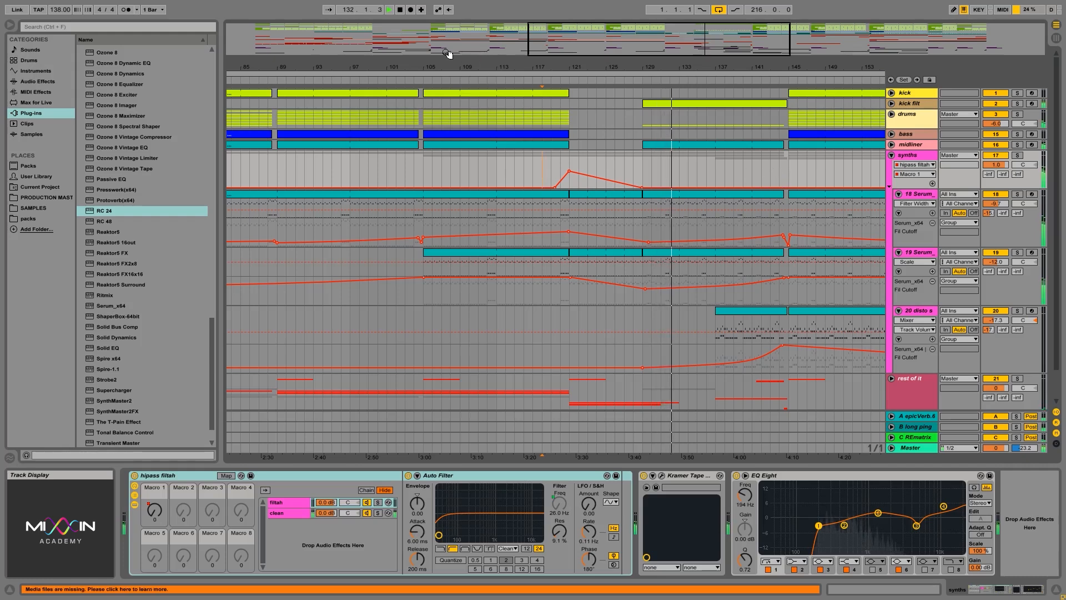
pyautogui.click(400, 10)
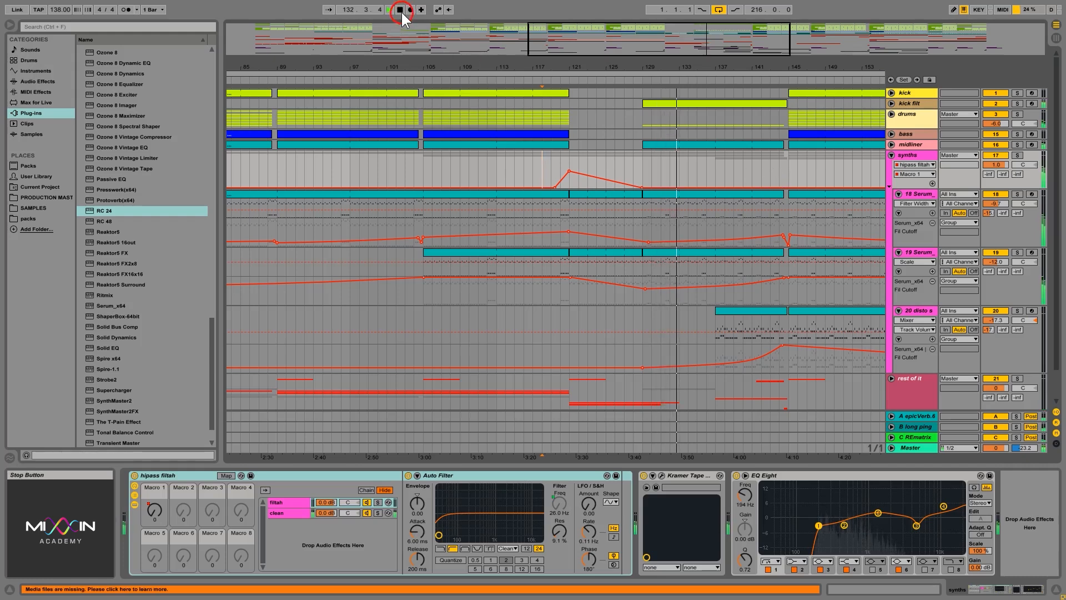
# Step: Draw a second Macro 1 automation rise from about bar 137 up to a peak near bar 145
pyautogui.click(748, 175)
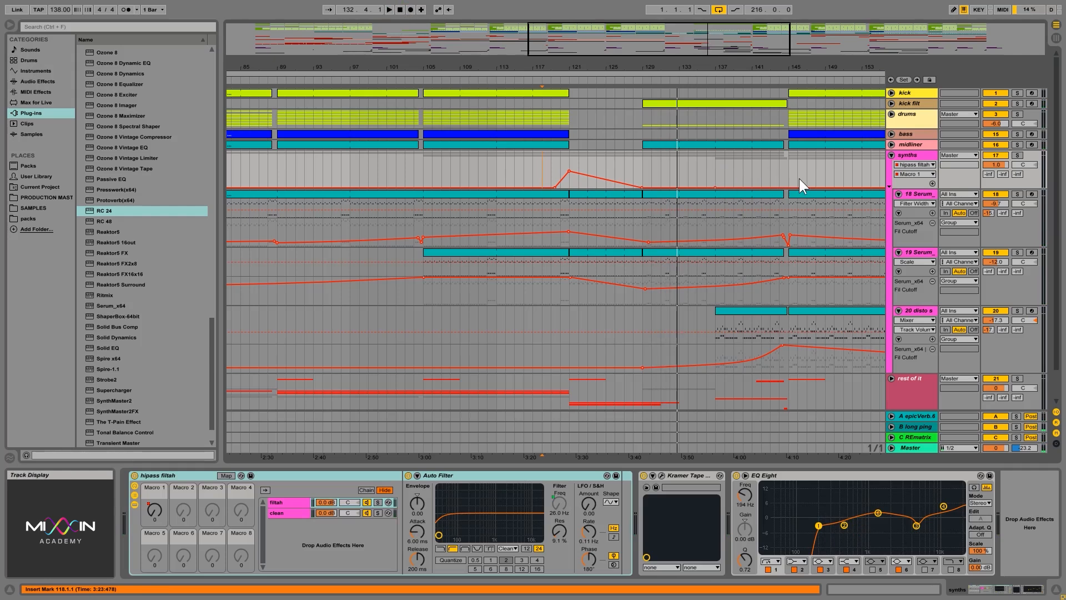
pyautogui.moveTo(783, 187); pyautogui.dragTo(784, 166)
pyautogui.click(716, 176)
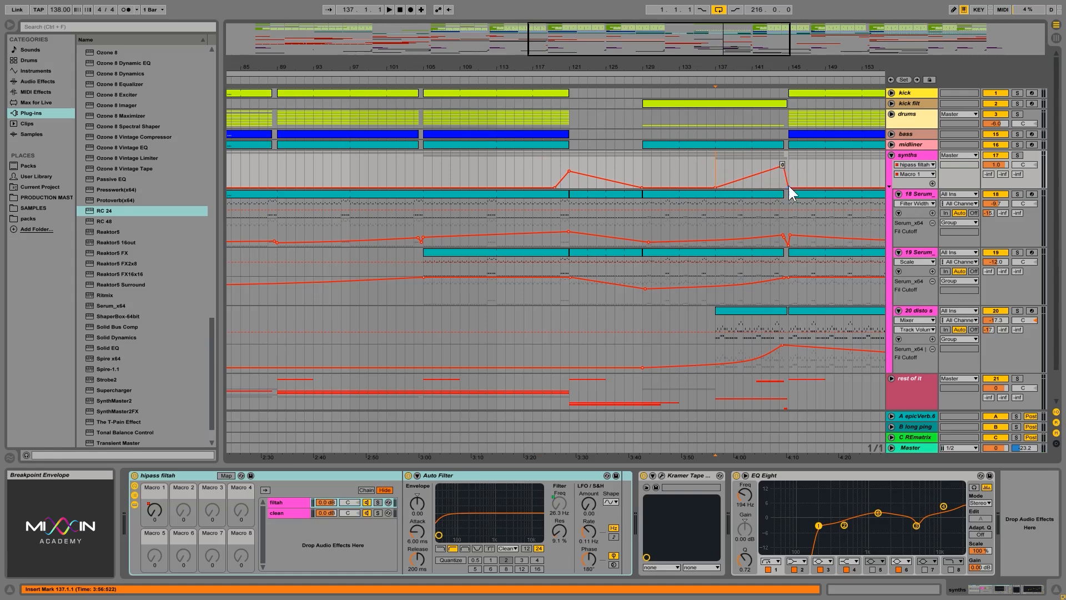
# Step: Fine-tune the height of the new peak breakpoint just before bar 145
pyautogui.moveTo(791, 70); pyautogui.dragTo(794, 119)
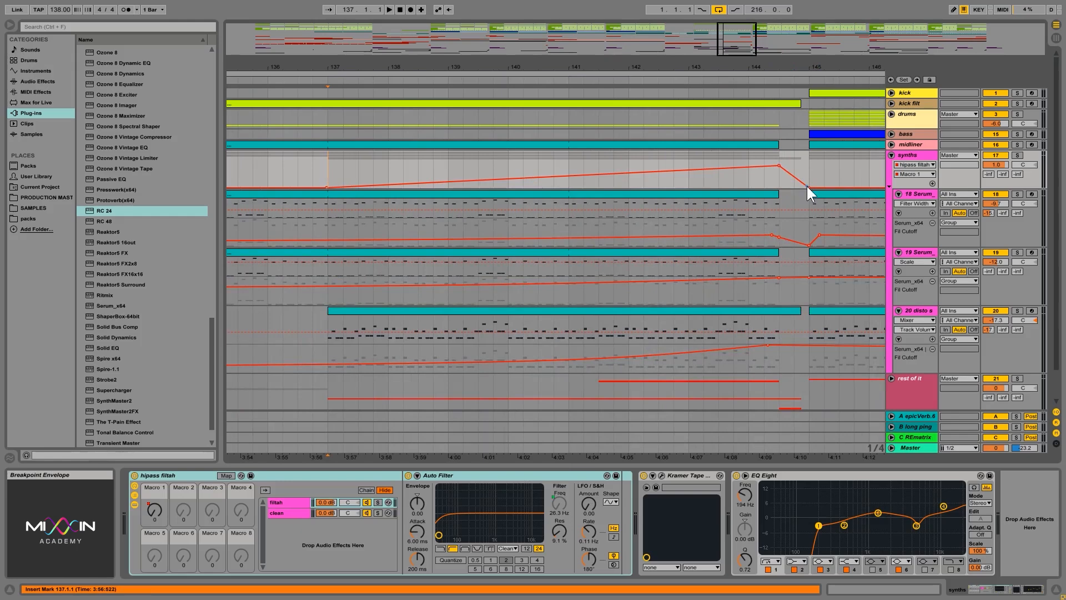
pyautogui.moveTo(781, 164); pyautogui.dragTo(781, 167)
pyautogui.moveTo(766, 65); pyautogui.dragTo(766, 13)
# Step: Play back the new automation and inspect the synths group's EQ Eight
pyautogui.press('space')
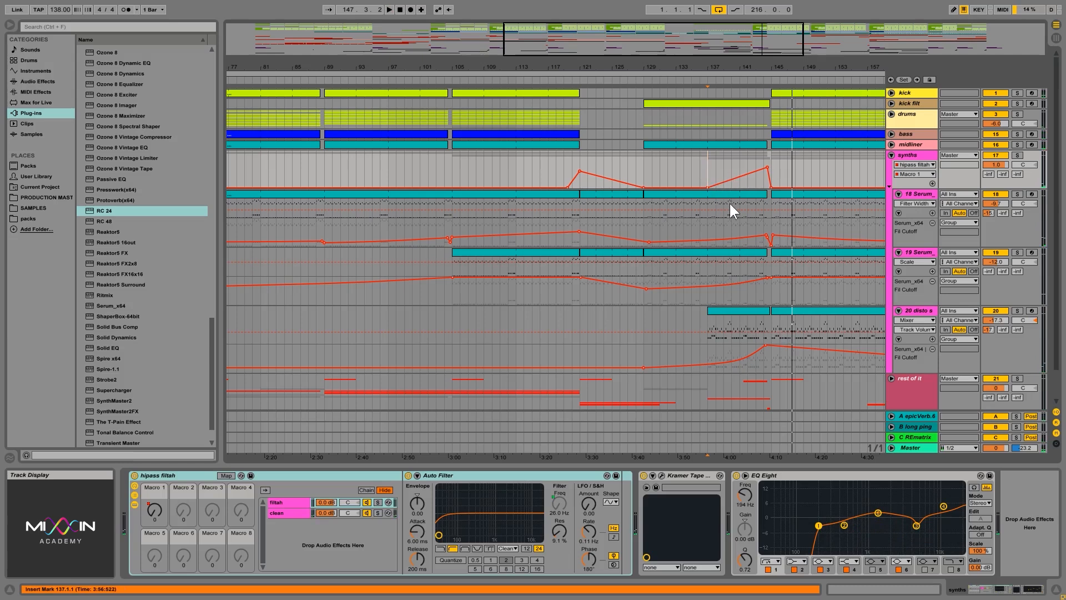
pyautogui.press('space')
pyautogui.click(772, 160)
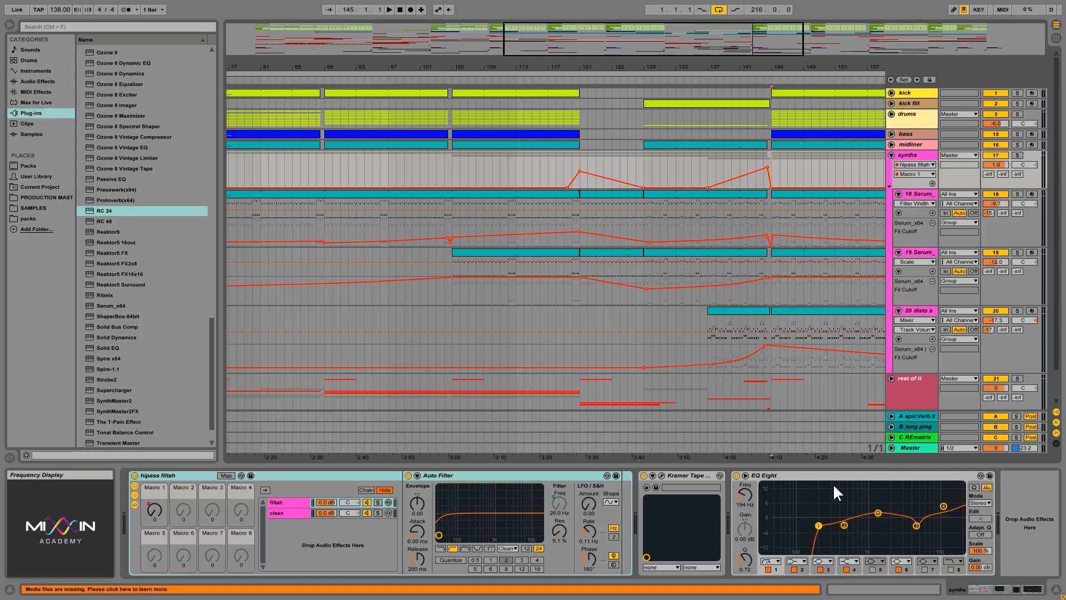
pyautogui.click(819, 475)
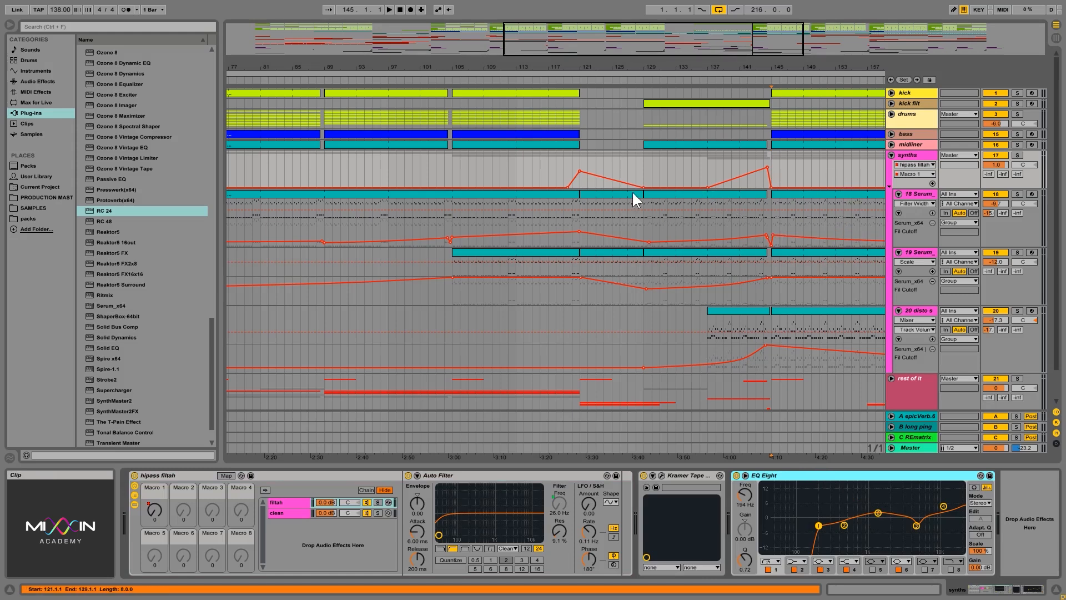
pyautogui.click(579, 181)
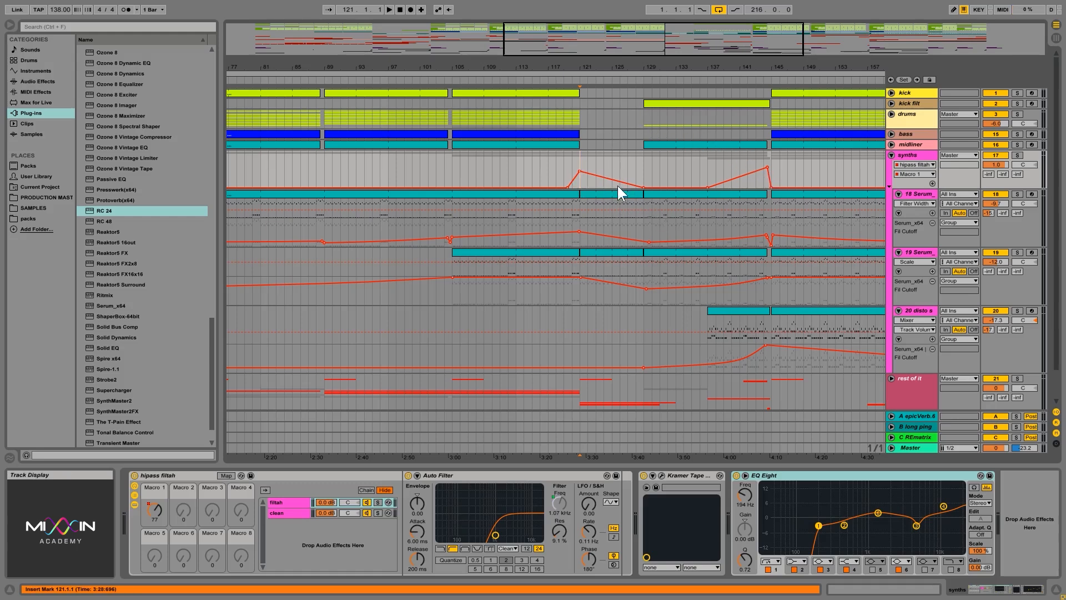
# Step: Fold the synths group and browse its device chain through to the sidechain Compressor
pyautogui.click(891, 155)
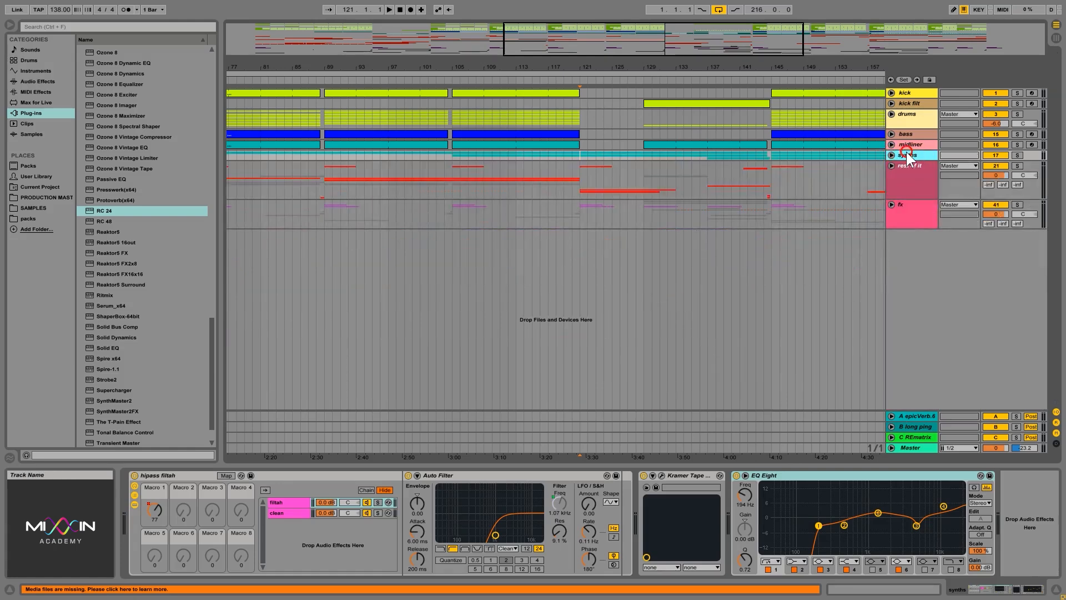
pyautogui.press('Up')
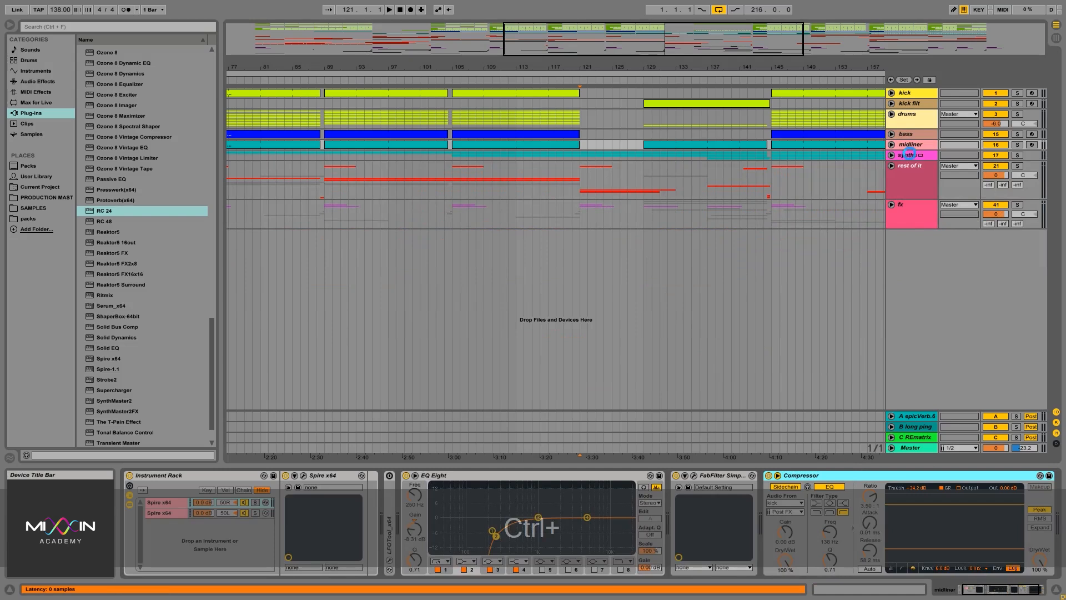
pyautogui.keyDown('ctrl'); pyautogui.click(909, 152); pyautogui.keyUp('ctrl')
pyautogui.moveTo(990, 589); pyautogui.dragTo(1023, 587)
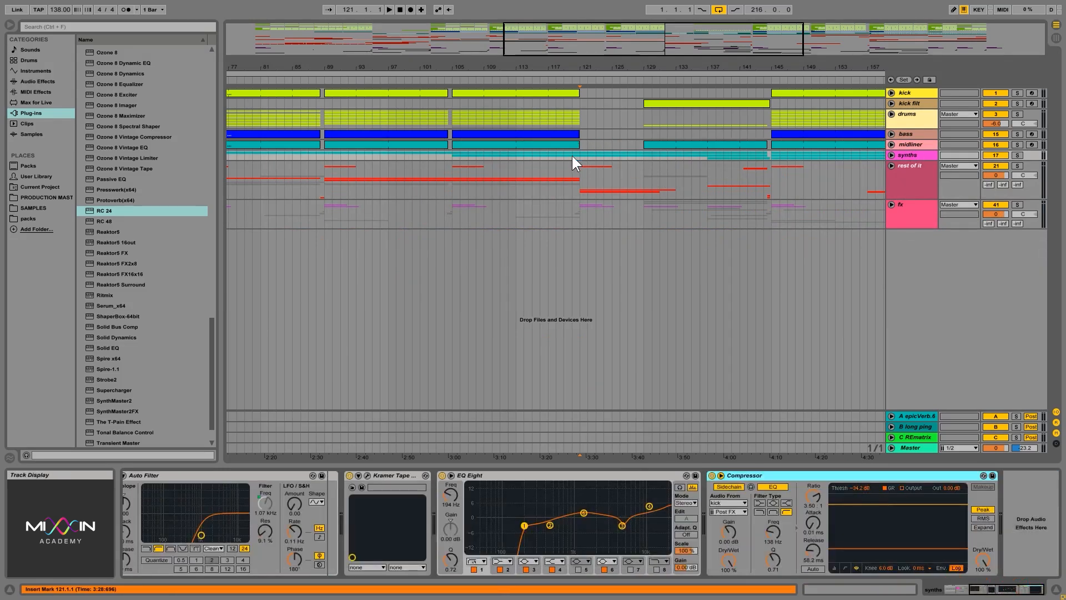
# Step: Play from bar 121 while checking the synths and drums tracks and their devices
pyautogui.click(572, 155)
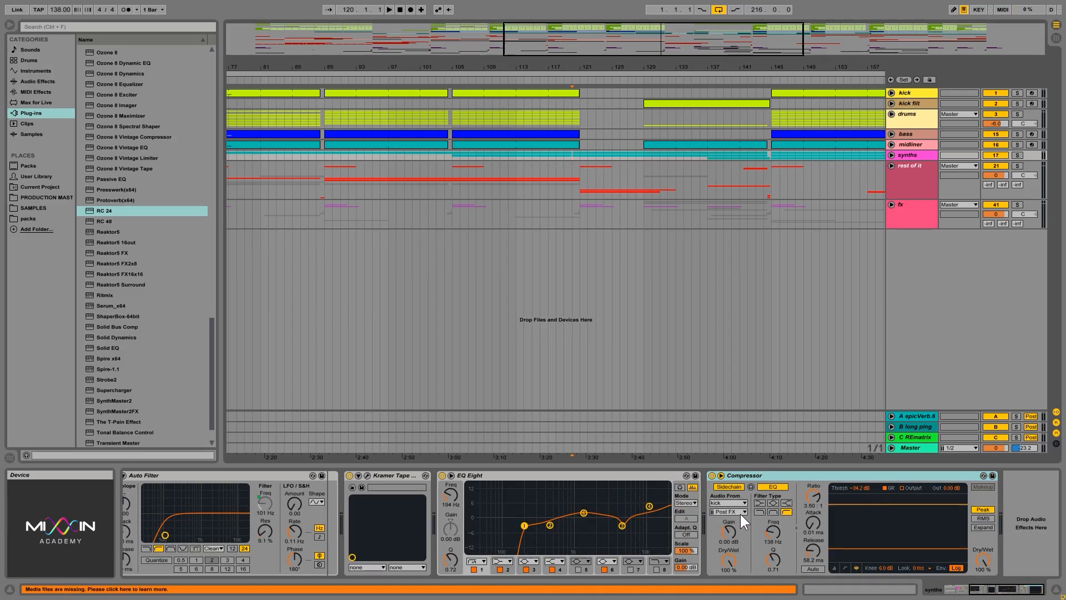
pyautogui.press('space')
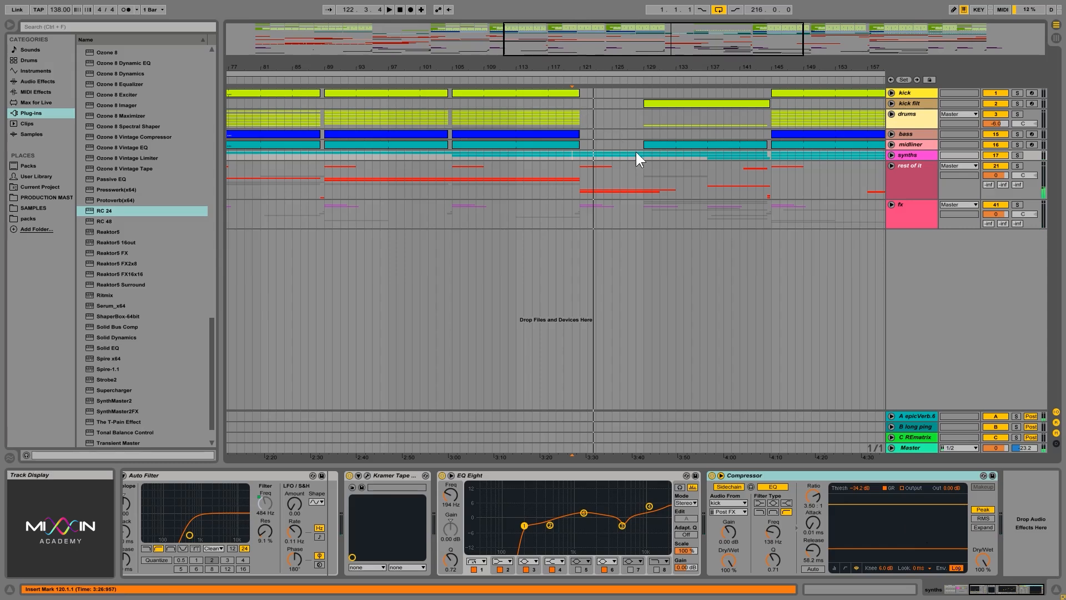
pyautogui.click(579, 153)
pyautogui.click(891, 154)
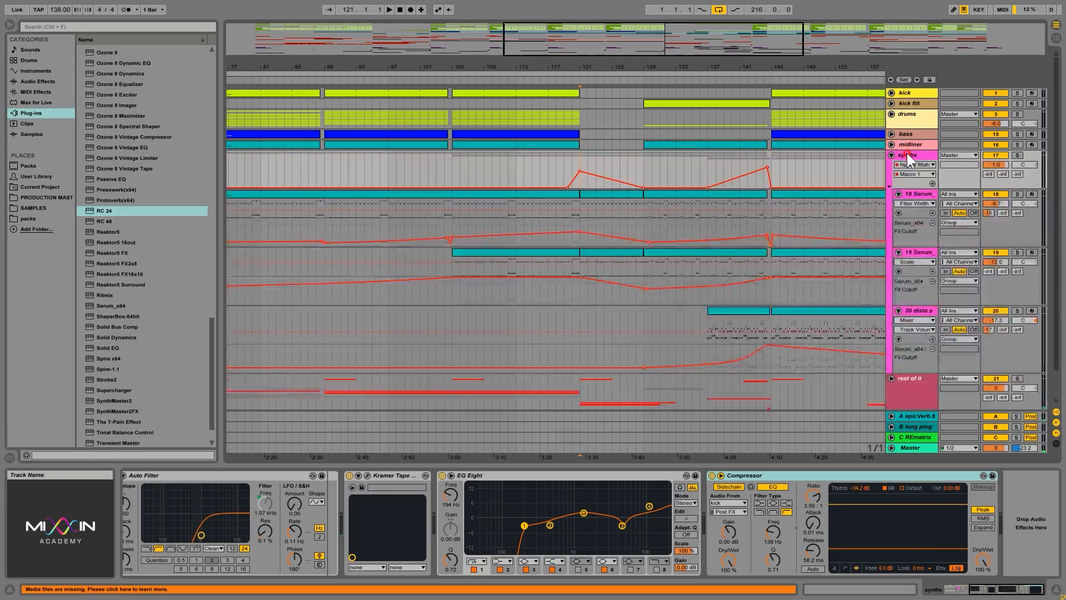
pyautogui.click(891, 155)
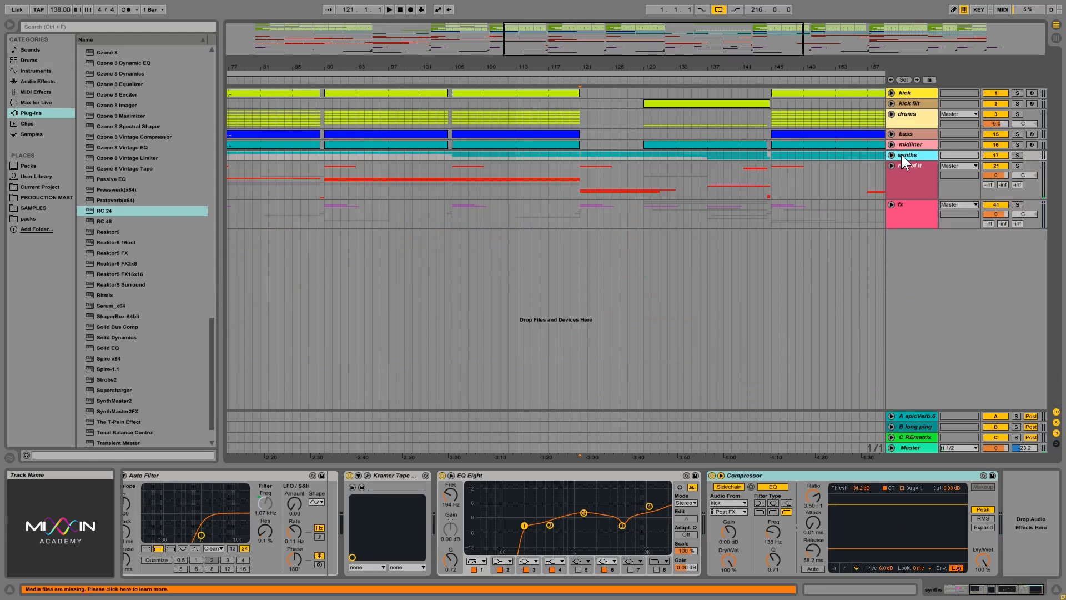
pyautogui.click(642, 118)
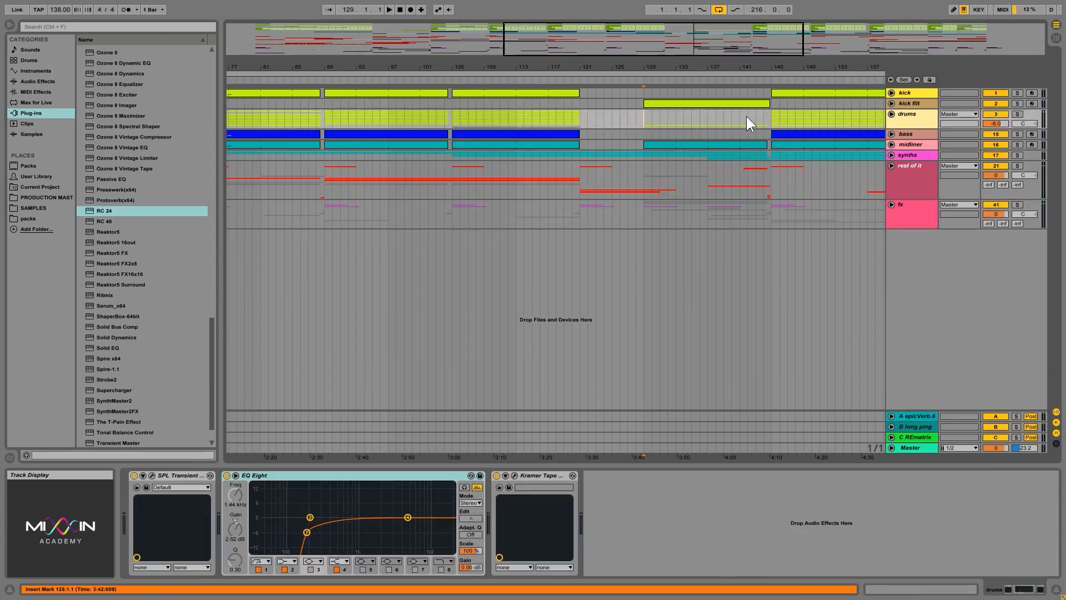
pyautogui.click(580, 152)
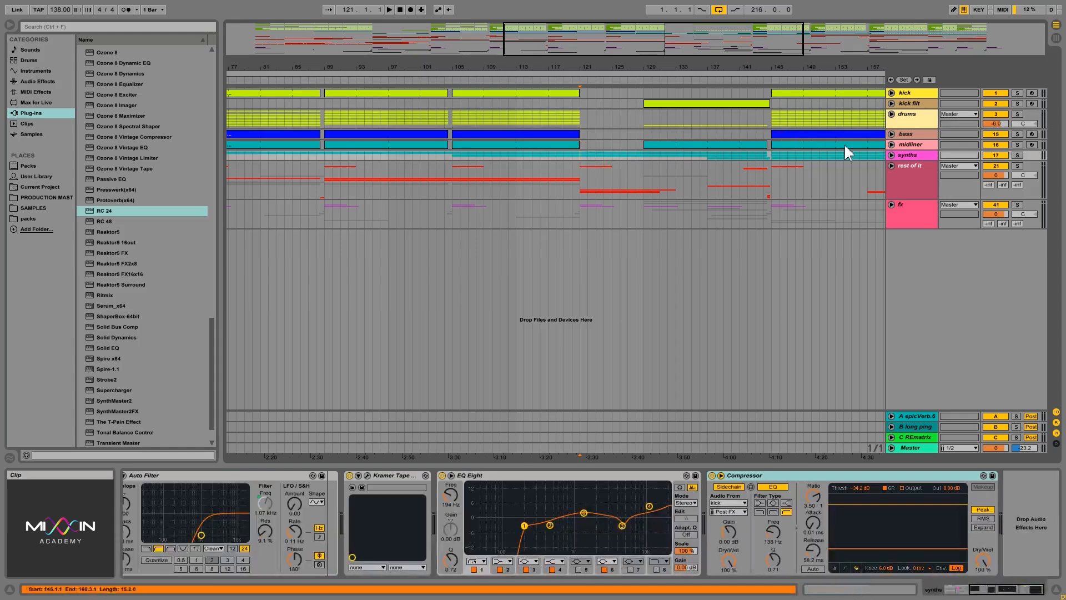
# Step: Unfold the synths group and zoom out to view all its automation lanes
pyautogui.click(890, 154)
pyautogui.click(602, 254)
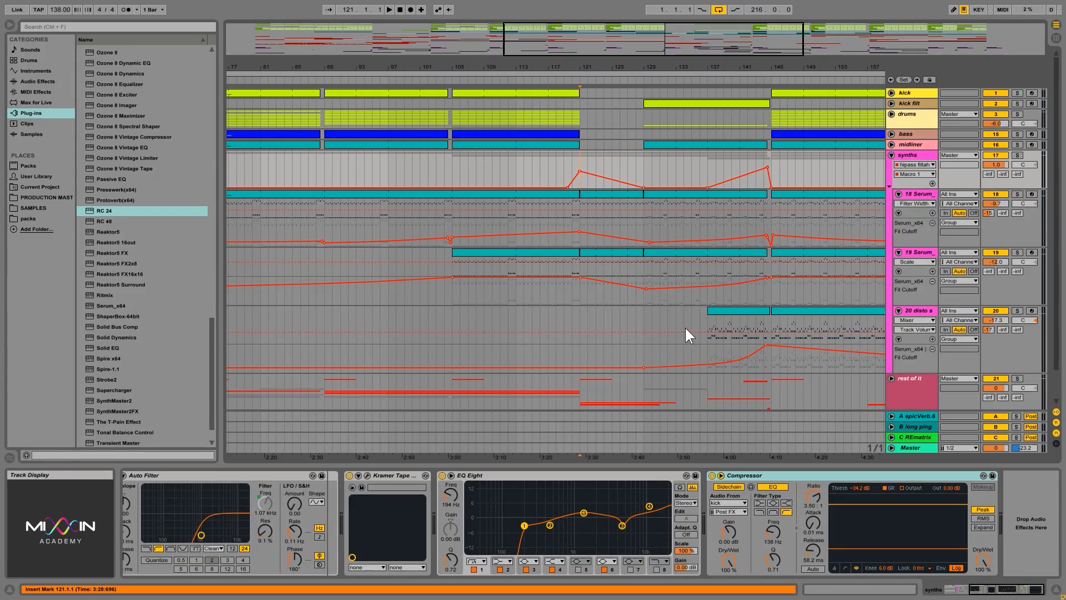
pyautogui.click(645, 172)
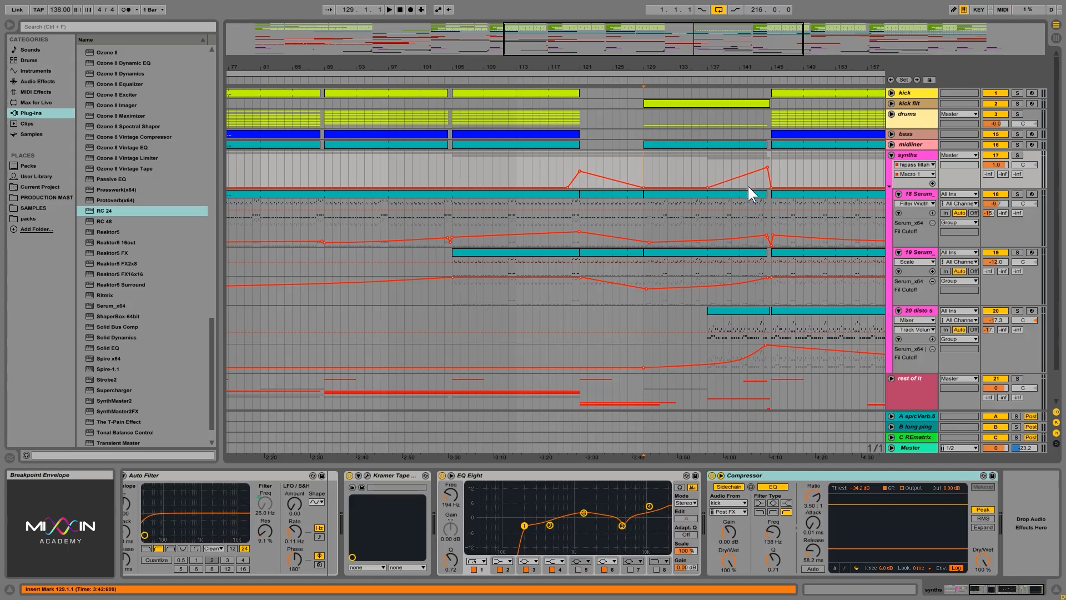
pyautogui.moveTo(810, 66); pyautogui.dragTo(750, 62)
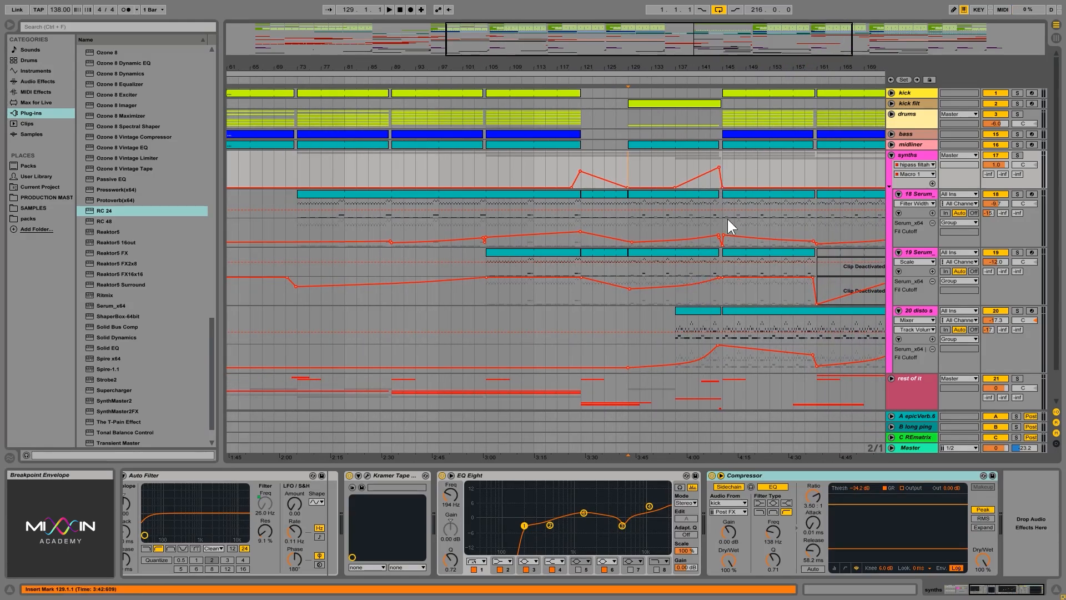
# Step: Open the 18 Serum instrument's plug-in window from its Fill Cutoff lane and close it again
pyautogui.click(631, 241)
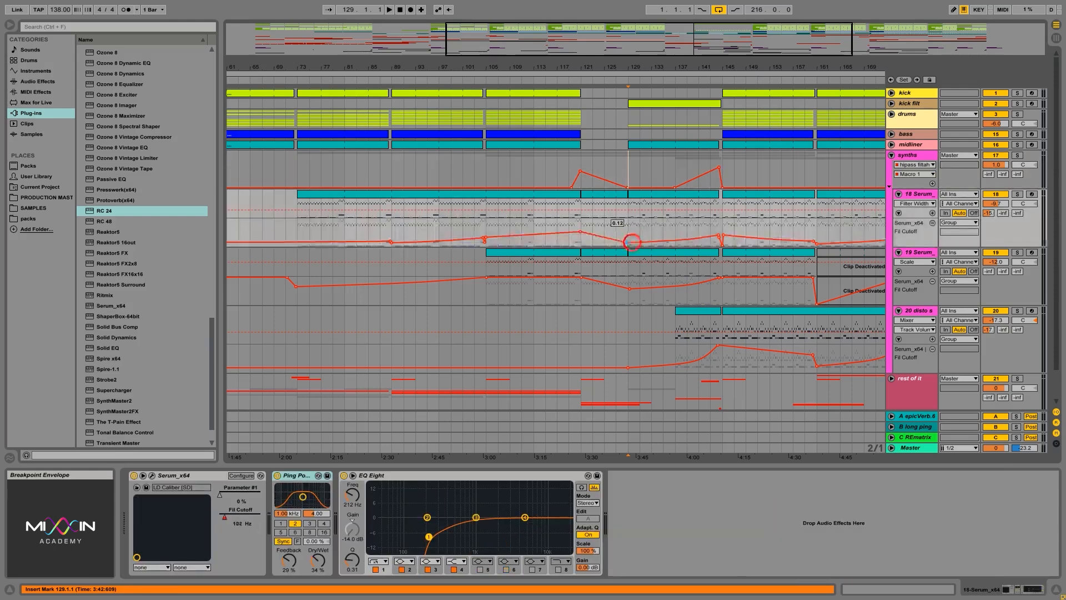
pyautogui.click(632, 208)
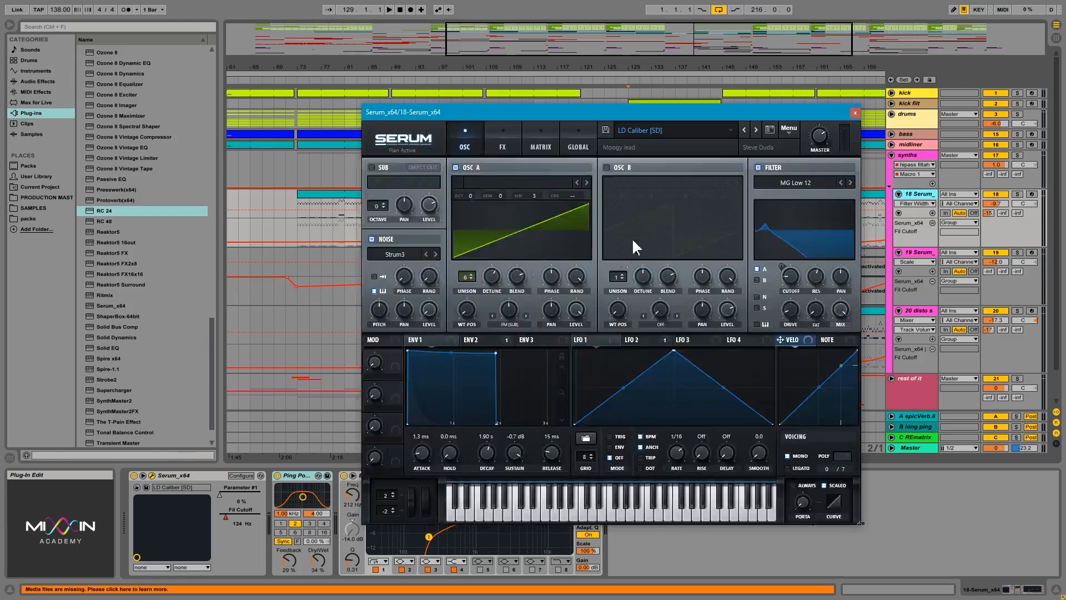
pyautogui.click(855, 113)
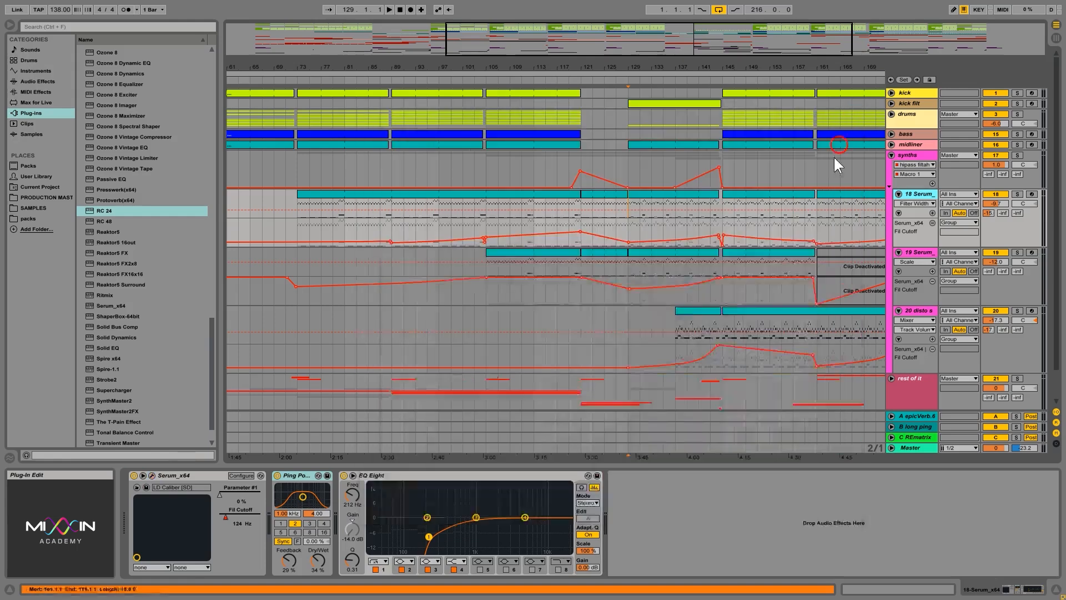
pyautogui.click(579, 213)
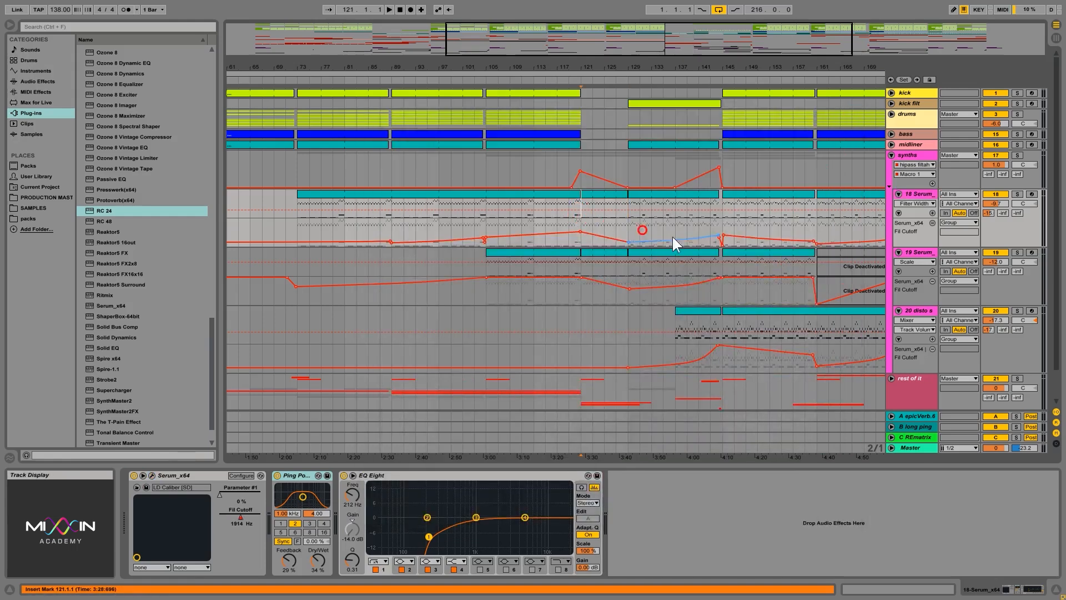
# Step: Solo the 18 Serum track and audition its Serum patch in the plug-in window during playback, then close it
pyautogui.click(1017, 193)
pyautogui.click(152, 475)
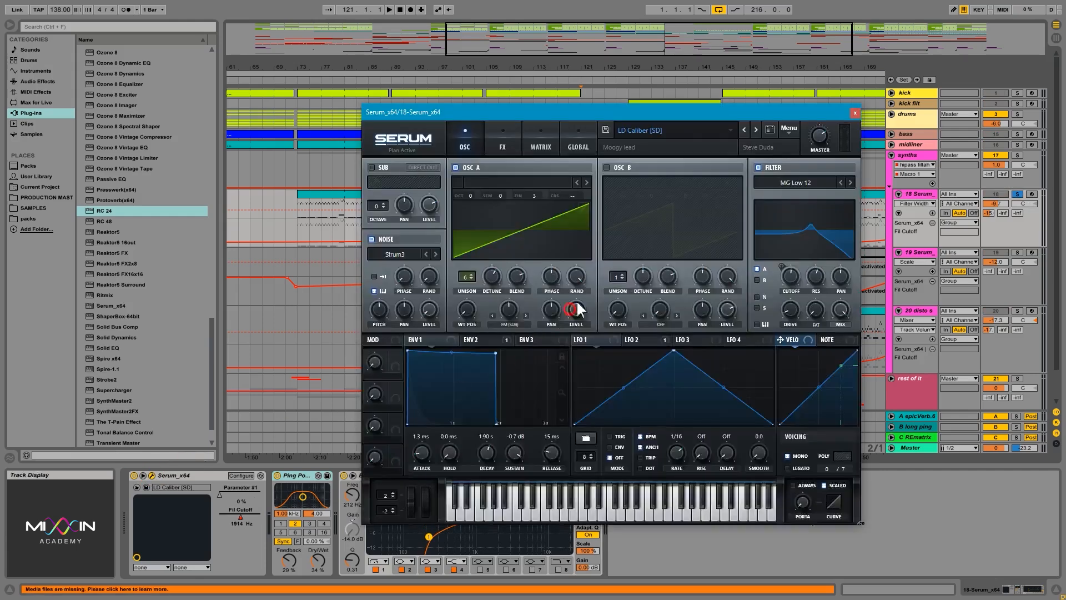
pyautogui.press('space')
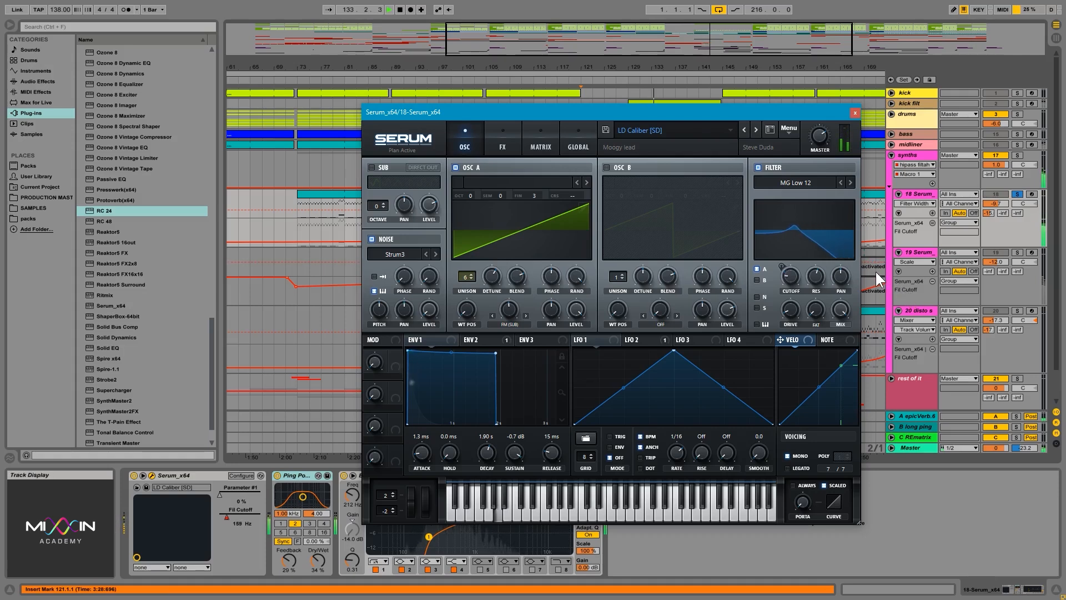
pyautogui.click(855, 113)
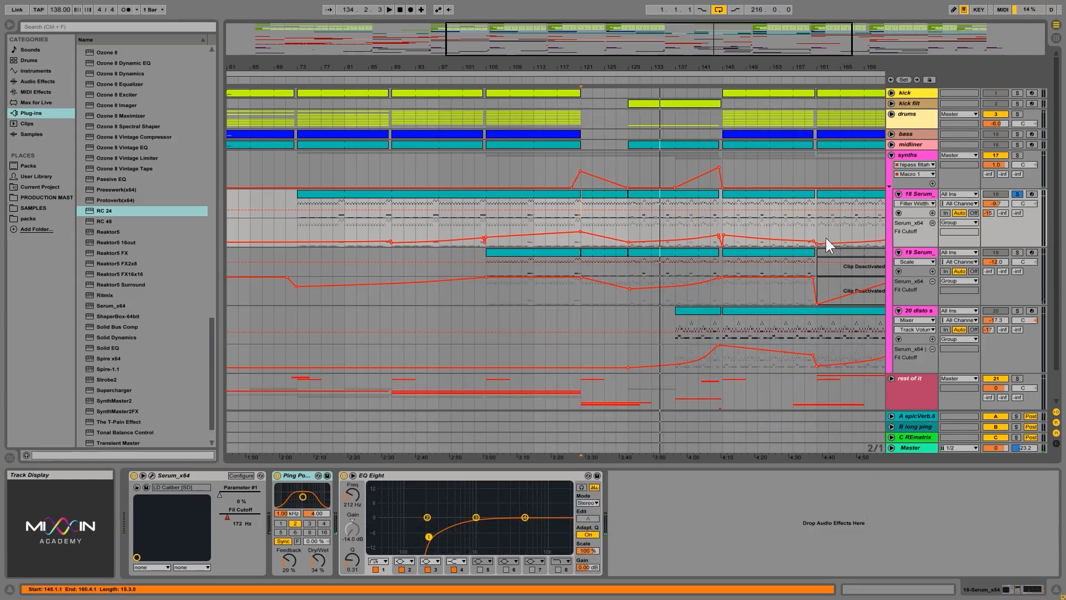
# Step: Inspect the 20 disto synth's Fill Cutoff automation ramp leading into bar 145, zooming in and back out
pyautogui.click(922, 253)
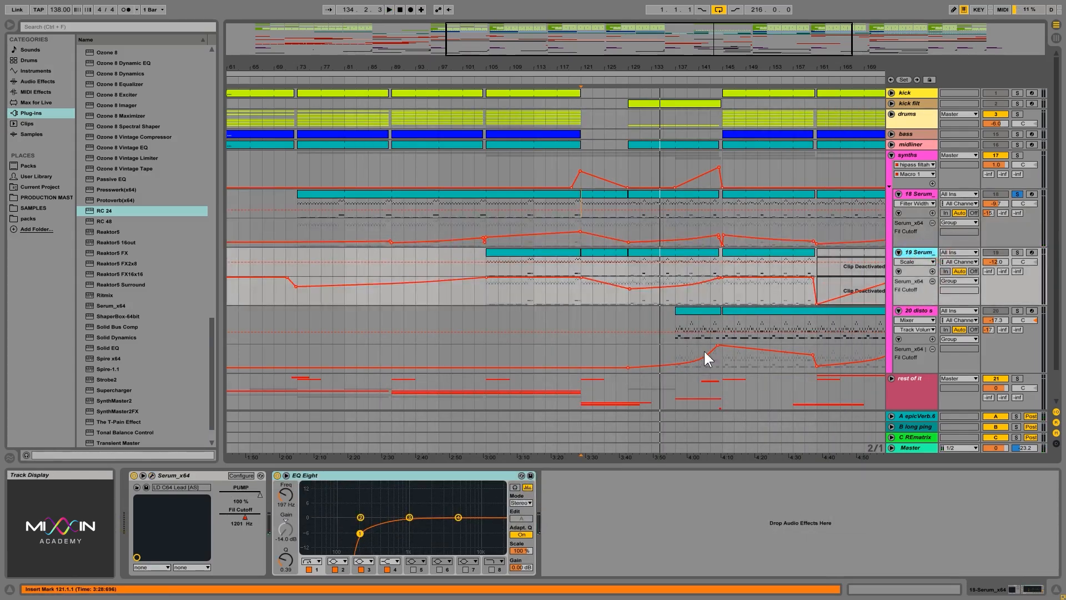
pyautogui.click(628, 367)
pyautogui.moveTo(628, 366); pyautogui.dragTo(675, 366)
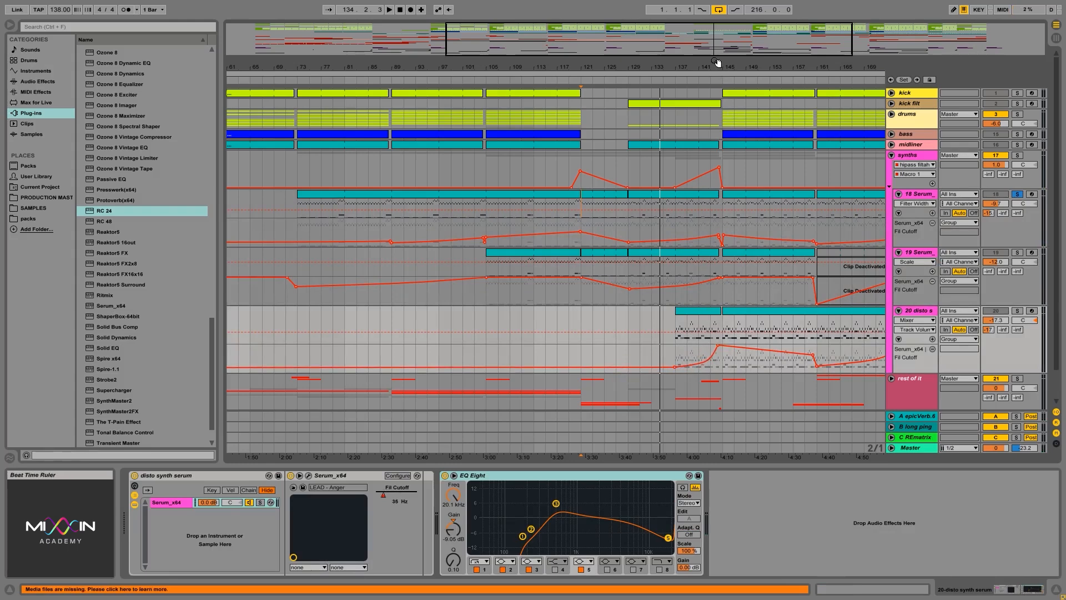
pyautogui.moveTo(720, 67); pyautogui.dragTo(724, 284)
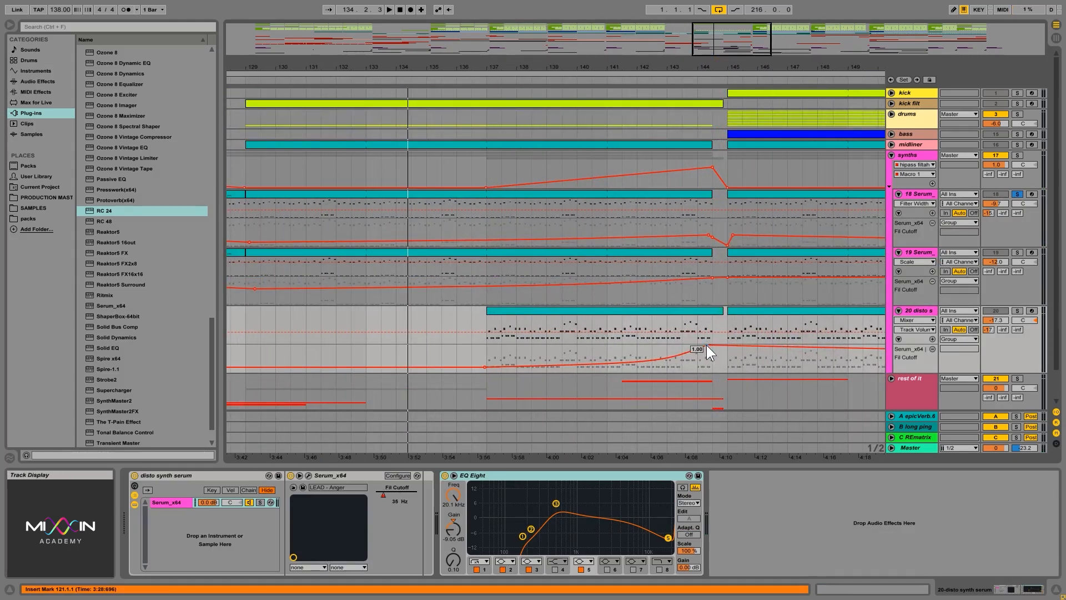
pyautogui.click(734, 344)
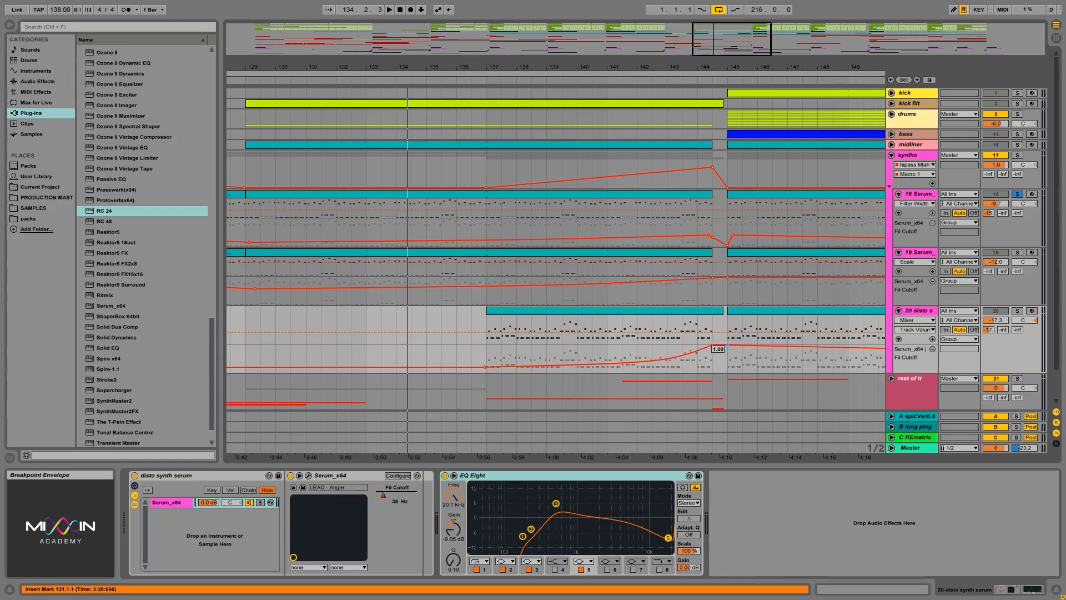
pyautogui.moveTo(724, 67); pyautogui.dragTo(724, 2)
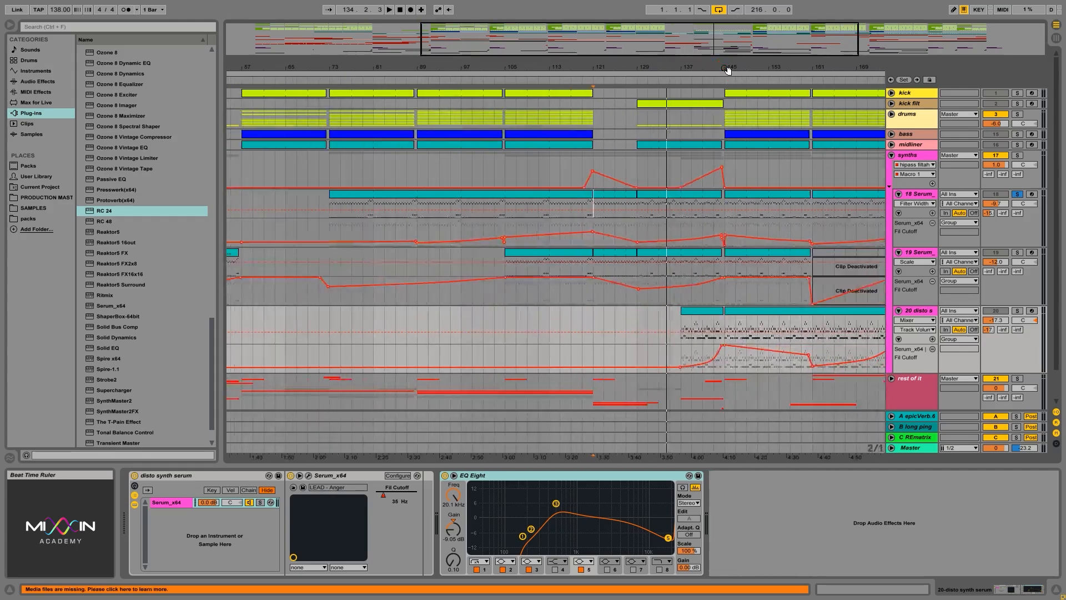
pyautogui.moveTo(731, 65); pyautogui.dragTo(731, 27)
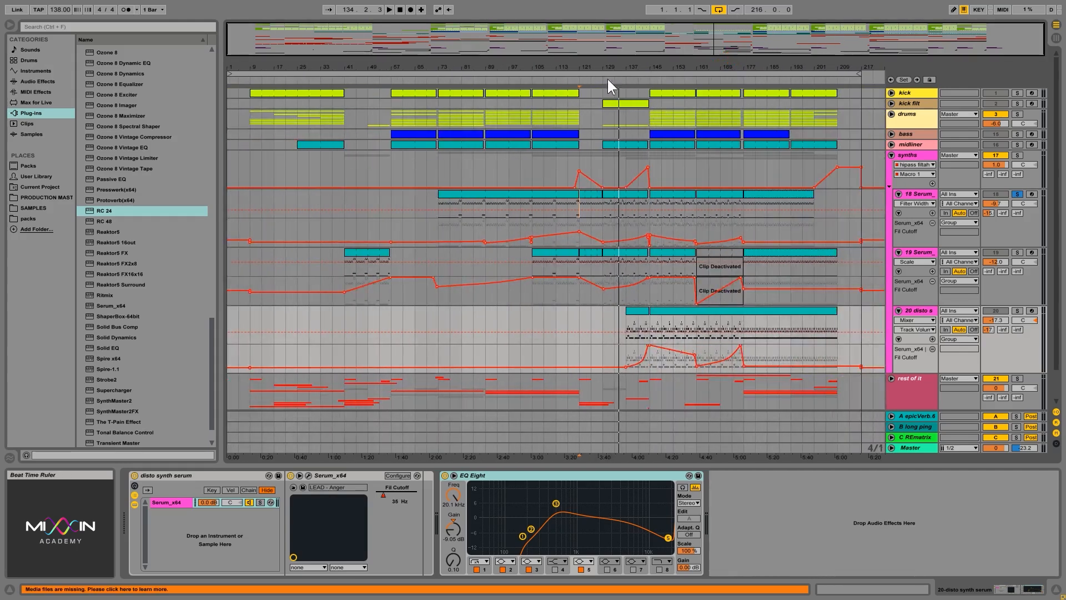
pyautogui.click(891, 156)
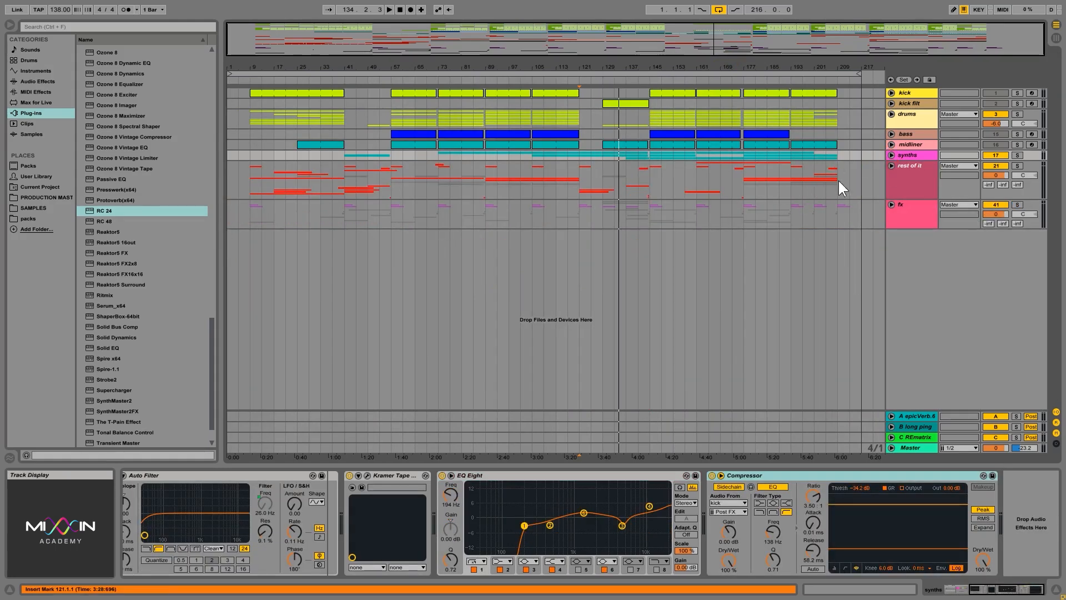
pyautogui.click(898, 178)
pyautogui.click(893, 156)
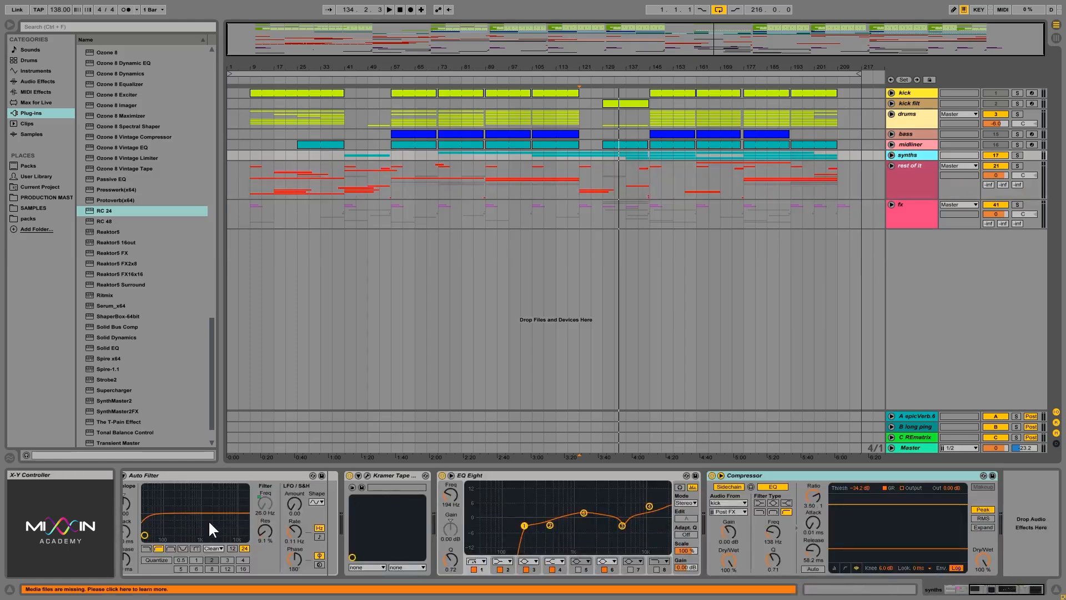
pyautogui.click(892, 155)
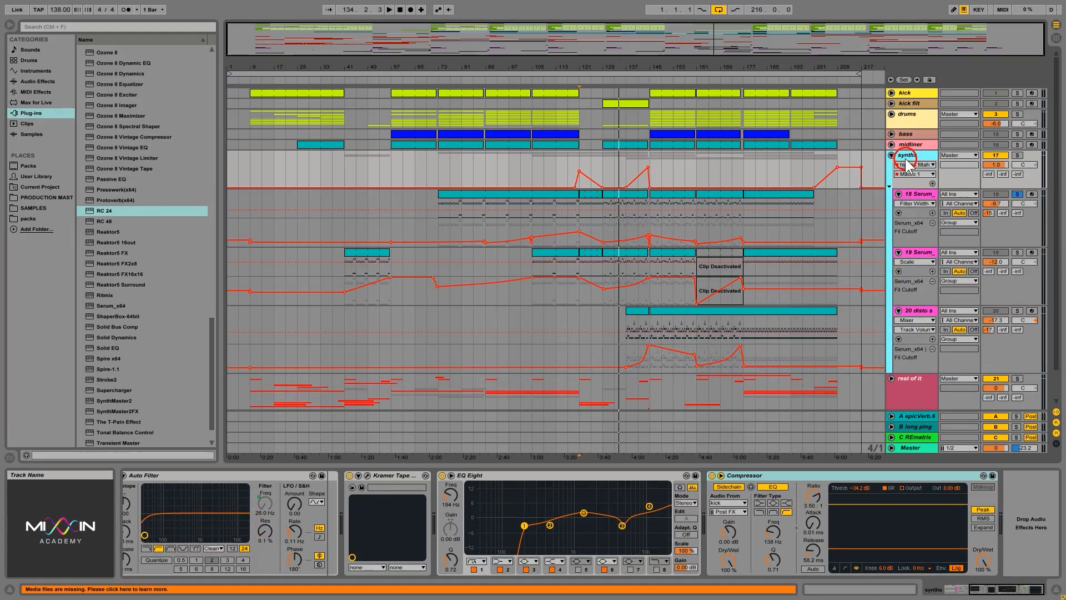
# Step: Touch the synths group EQ Eight band 4 gain and add an automation lane for its 4 Gain A parameter
pyautogui.moveTo(649, 506); pyautogui.dragTo(619, 512)
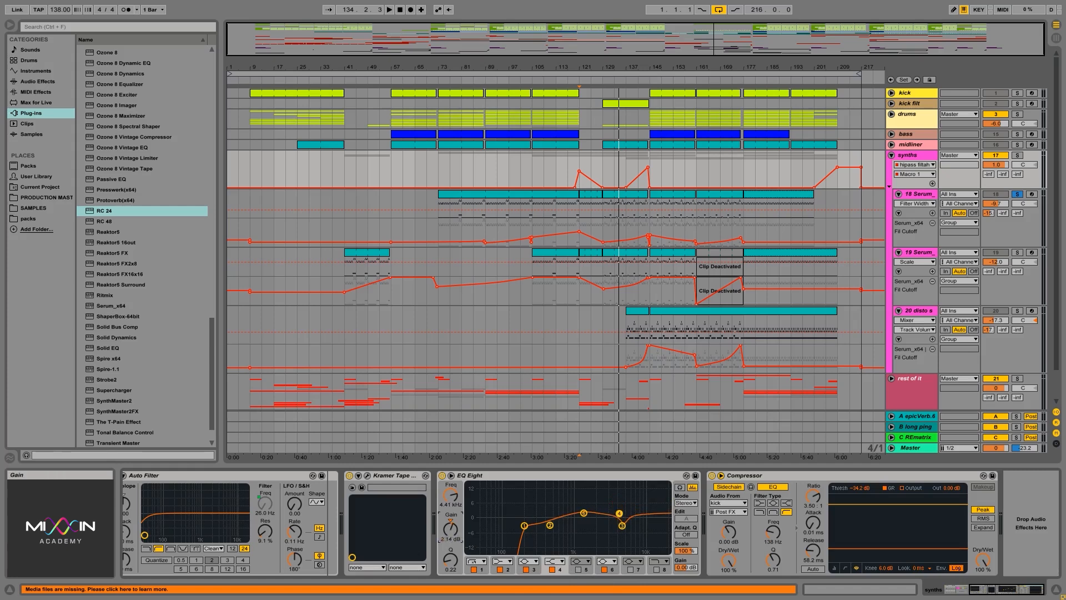
pyautogui.moveTo(450, 528); pyautogui.dragTo(450, 533)
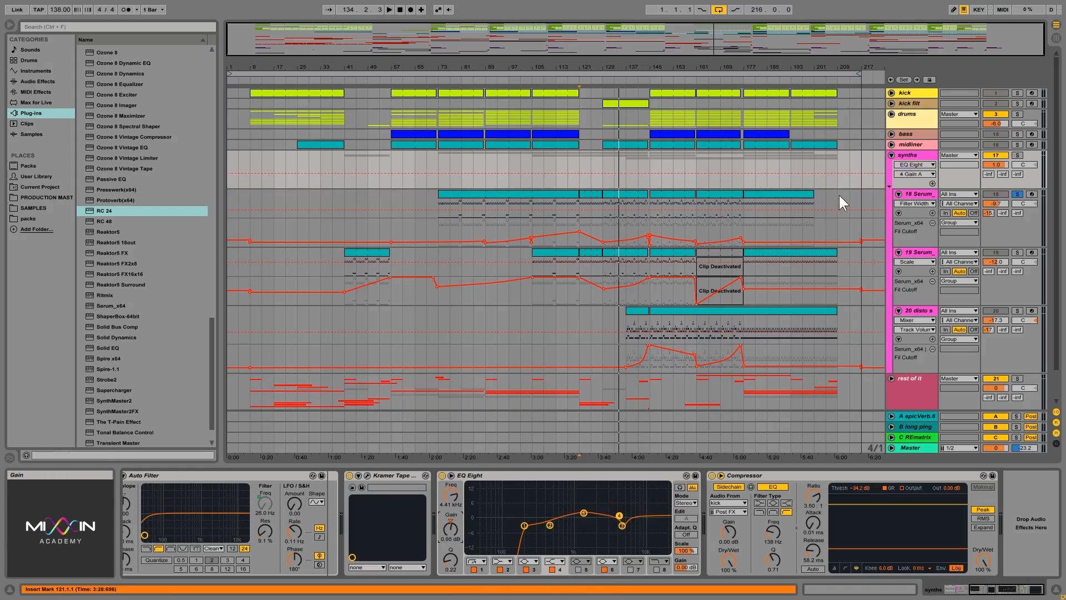
pyautogui.click(932, 183)
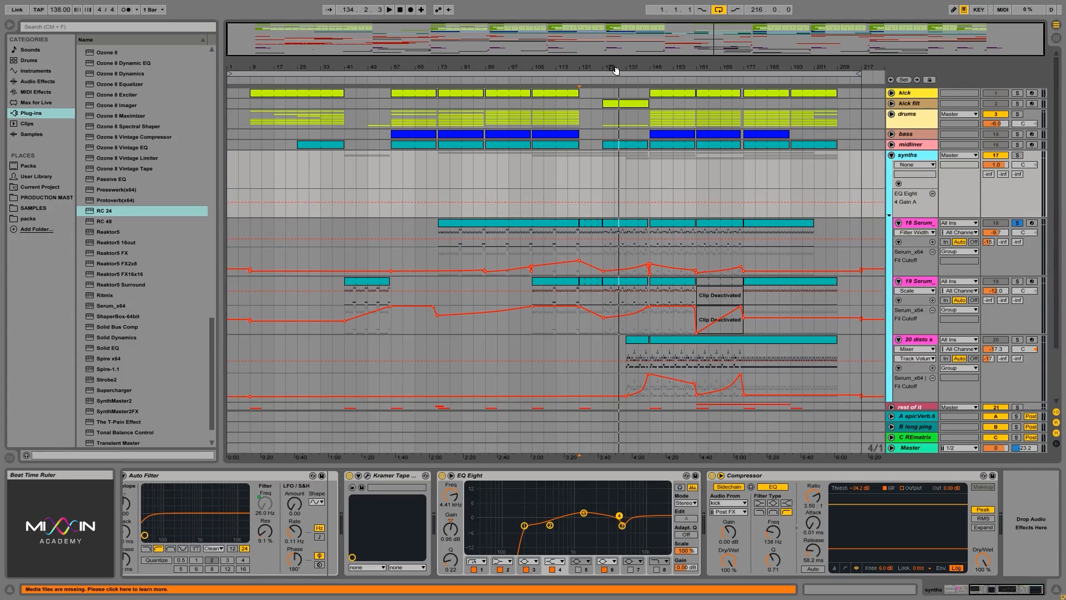
# Step: Add another synths group automation lane showing the hipass filtah Macro 1
pyautogui.moveTo(610, 71); pyautogui.dragTo(609, 98)
pyautogui.click(588, 202)
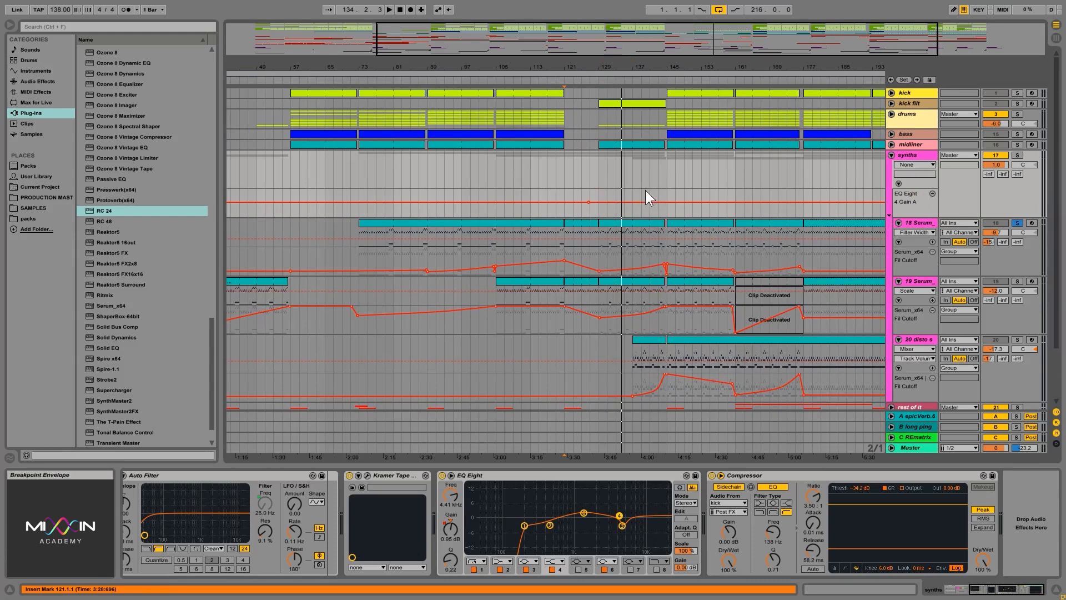
pyautogui.click(915, 165)
pyautogui.click(909, 198)
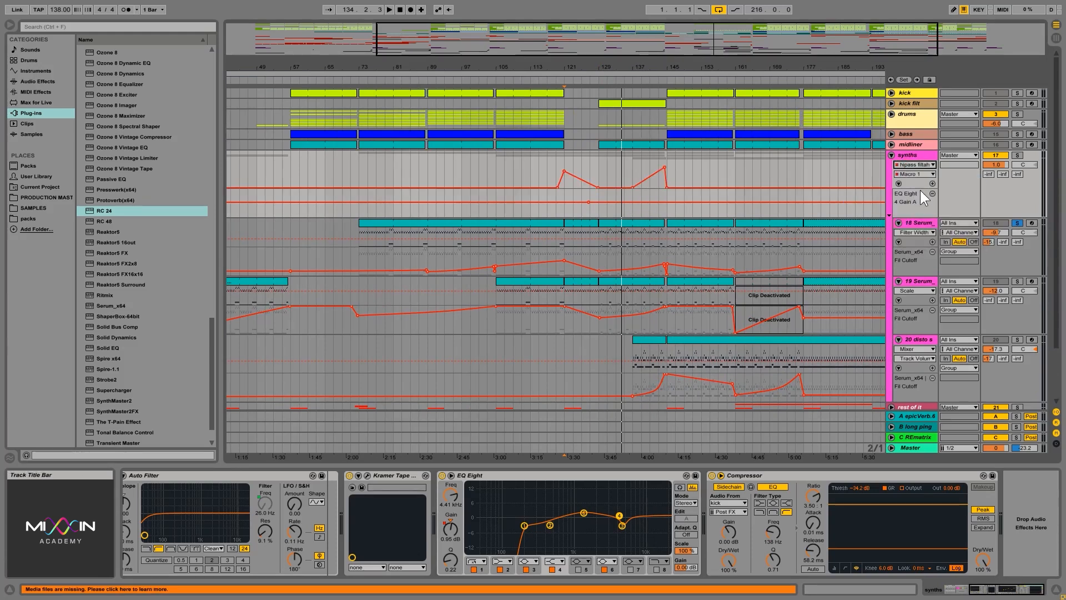
pyautogui.click(931, 183)
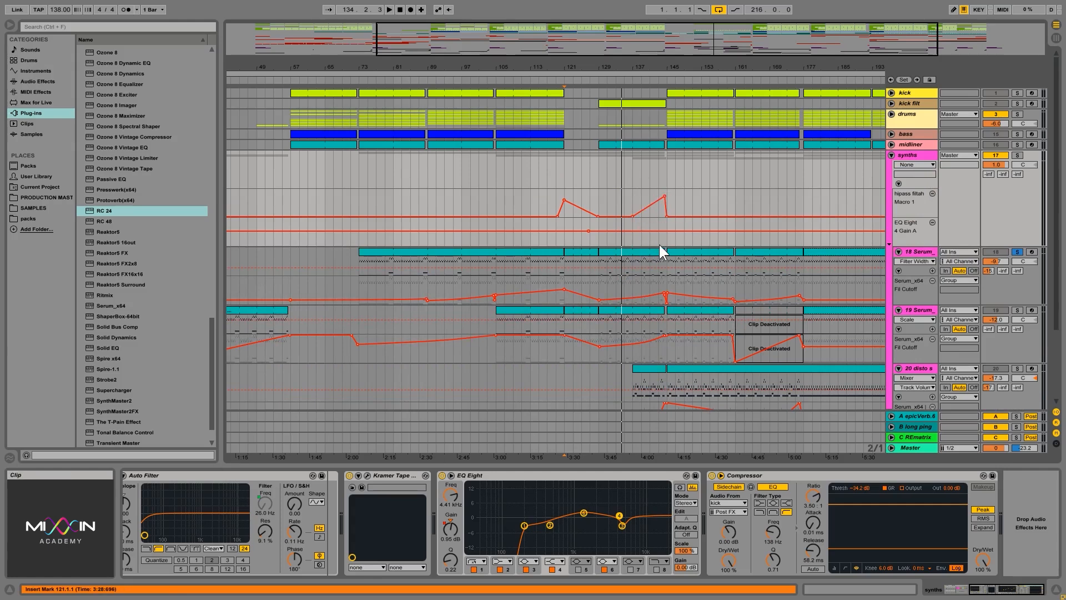
# Step: Draw breakpoints on the EQ Eight 4 Gain A lane ramping the gain up from bar 137 into the drop at bar 145
pyautogui.click(666, 231)
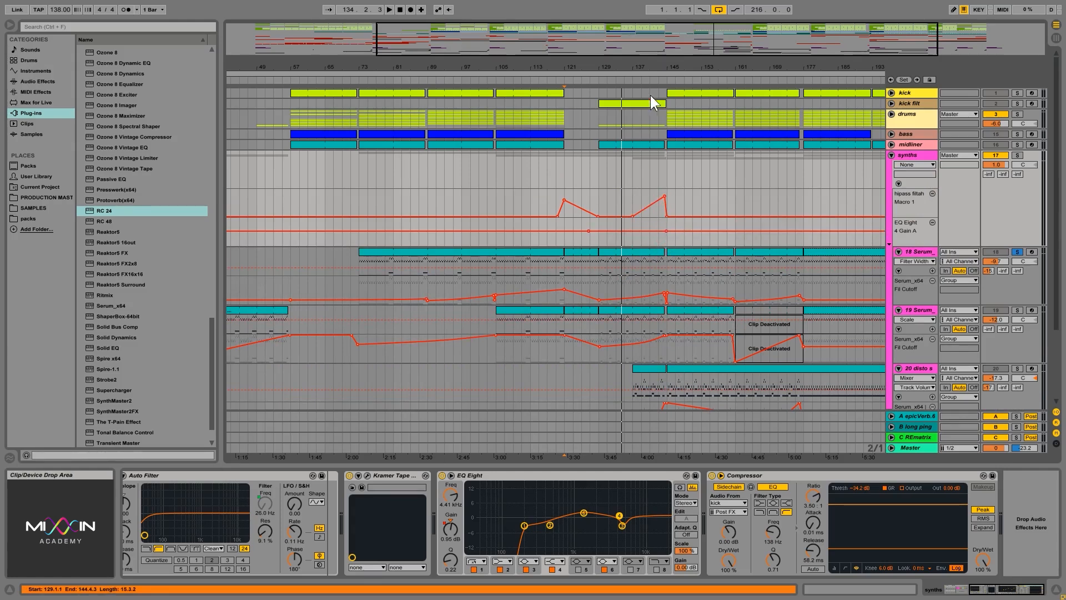
pyautogui.moveTo(638, 63); pyautogui.dragTo(638, 100)
pyautogui.click(624, 230)
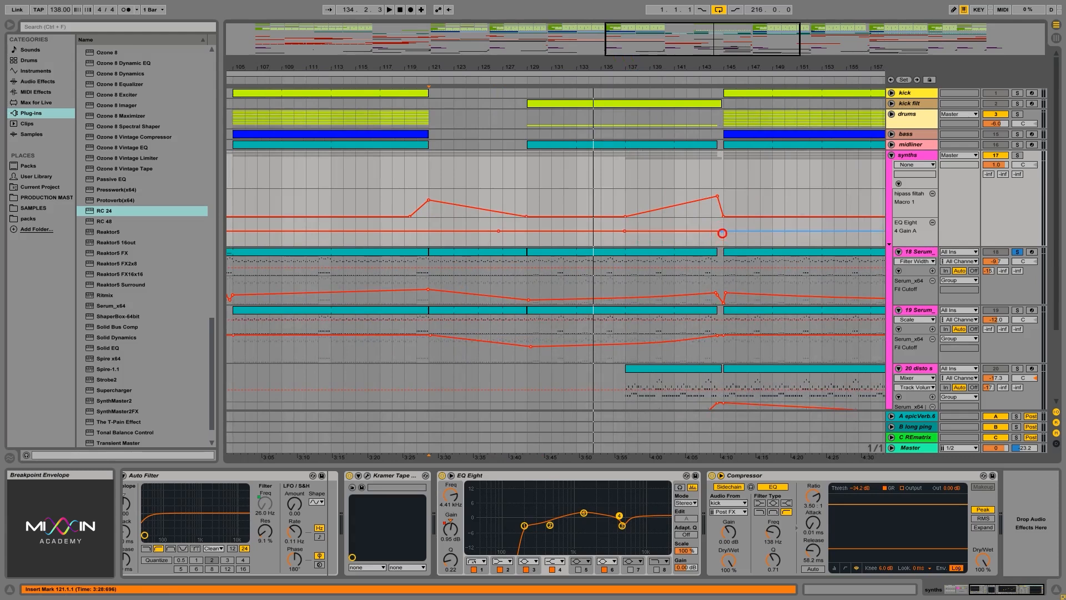
pyautogui.moveTo(707, 230); pyautogui.dragTo(715, 223)
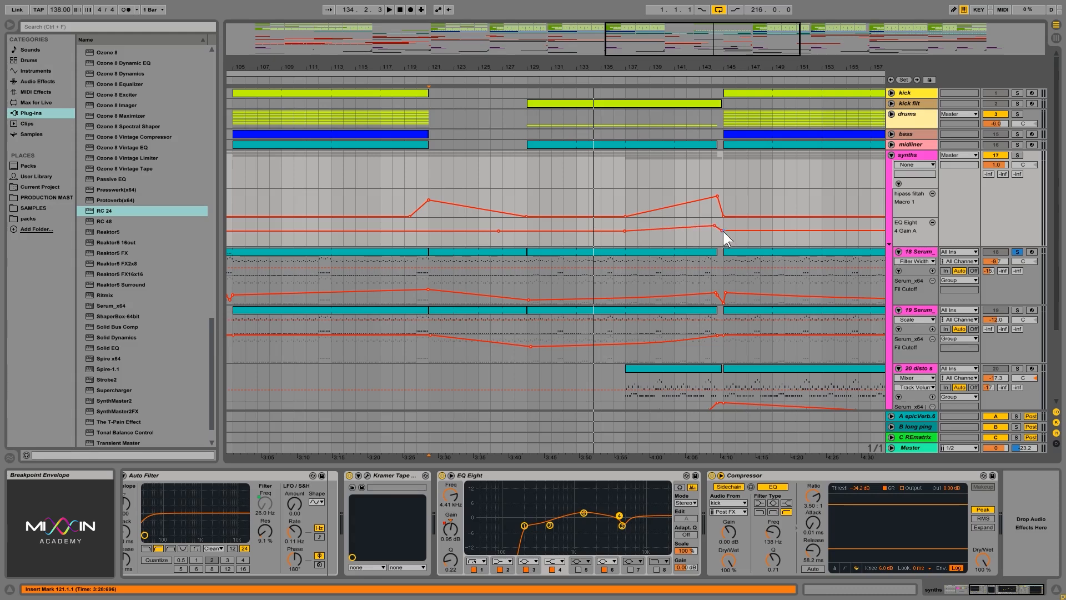
pyautogui.moveTo(722, 231); pyautogui.dragTo(714, 225)
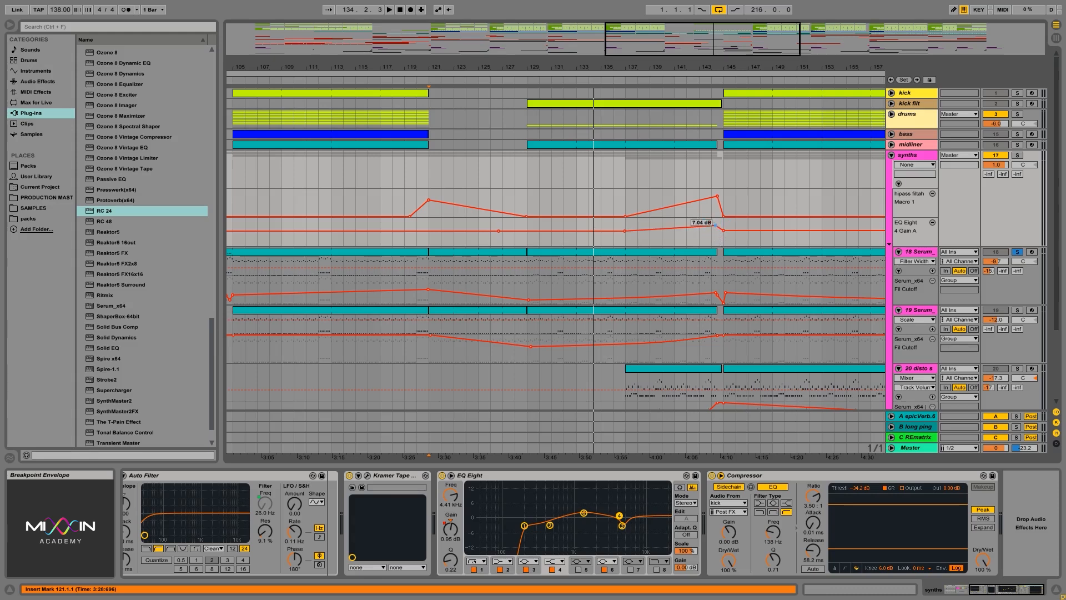
pyautogui.click(625, 201)
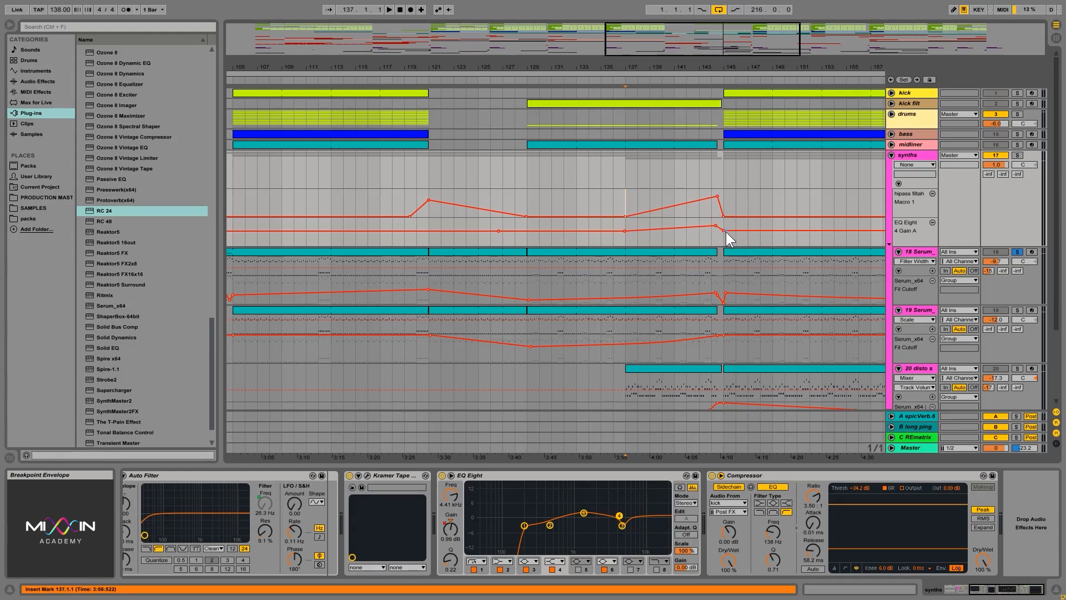
pyautogui.moveTo(724, 231); pyautogui.dragTo(724, 230)
# Step: Play from bar 141, soloing and unsoloing the drums group to audition the build into the drop
pyautogui.click(670, 187)
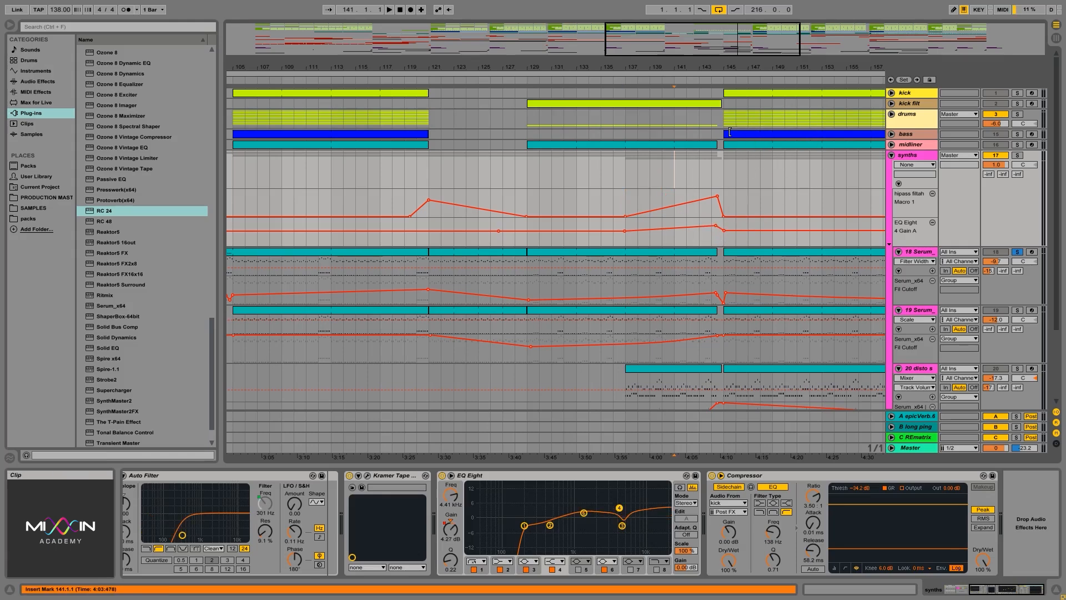
pyautogui.click(735, 114)
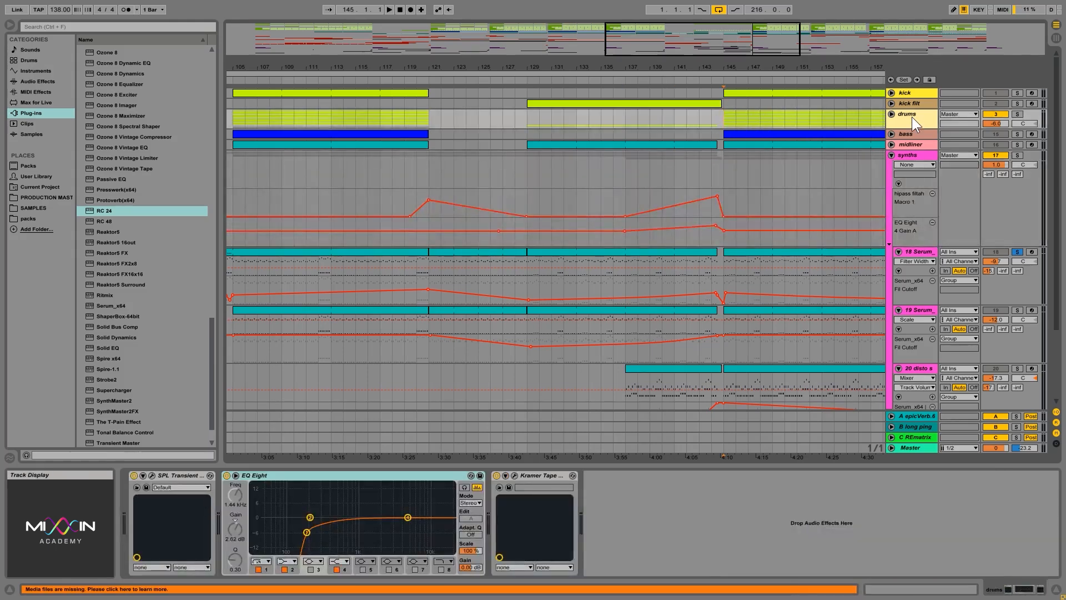
pyautogui.click(1017, 114)
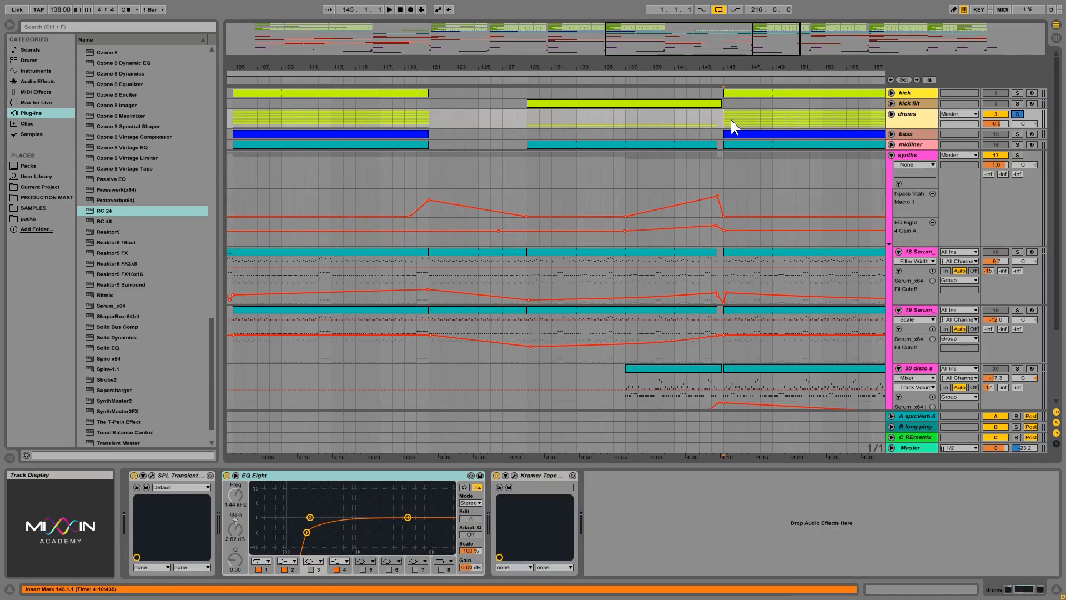
pyautogui.press('space')
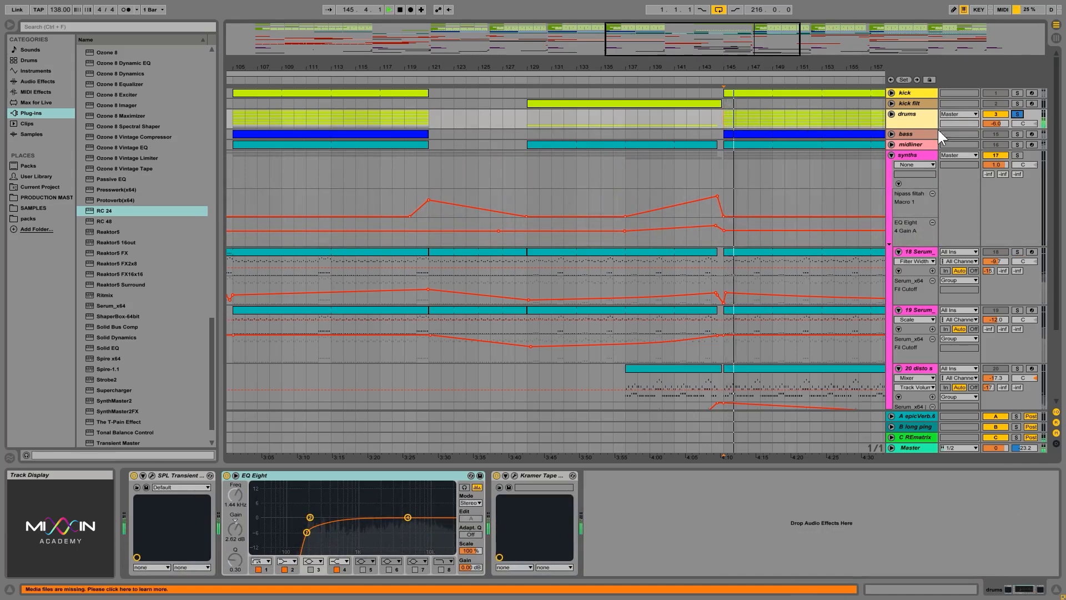
pyautogui.click(1017, 114)
pyautogui.press('space')
# Step: Set the gain ramp's peak breakpoint before bar 145 to about 7.04 dB and play it back from bar 137
pyautogui.click(722, 118)
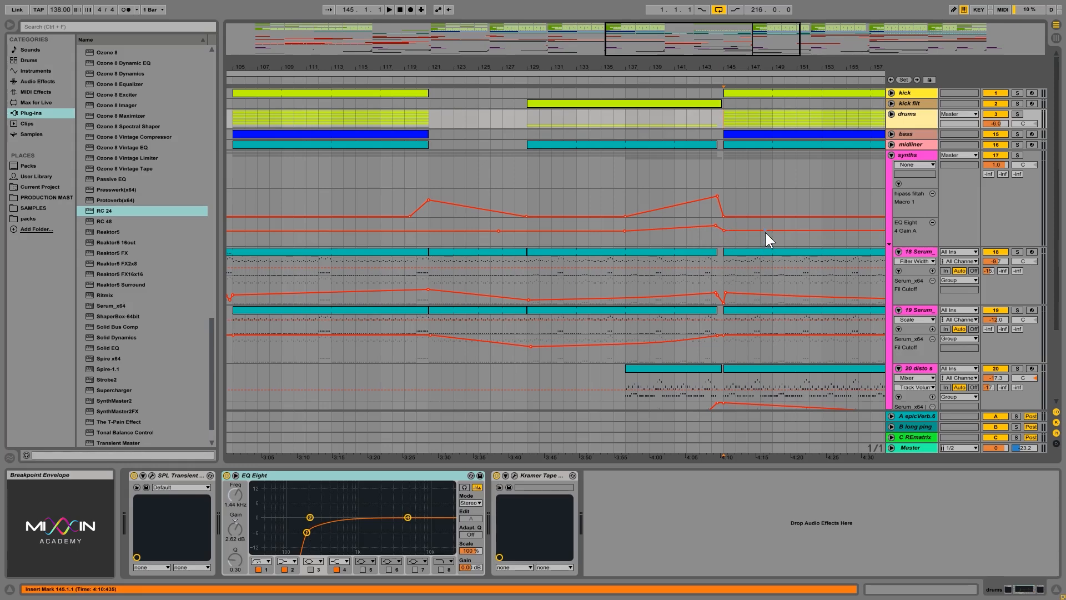
pyautogui.click(624, 201)
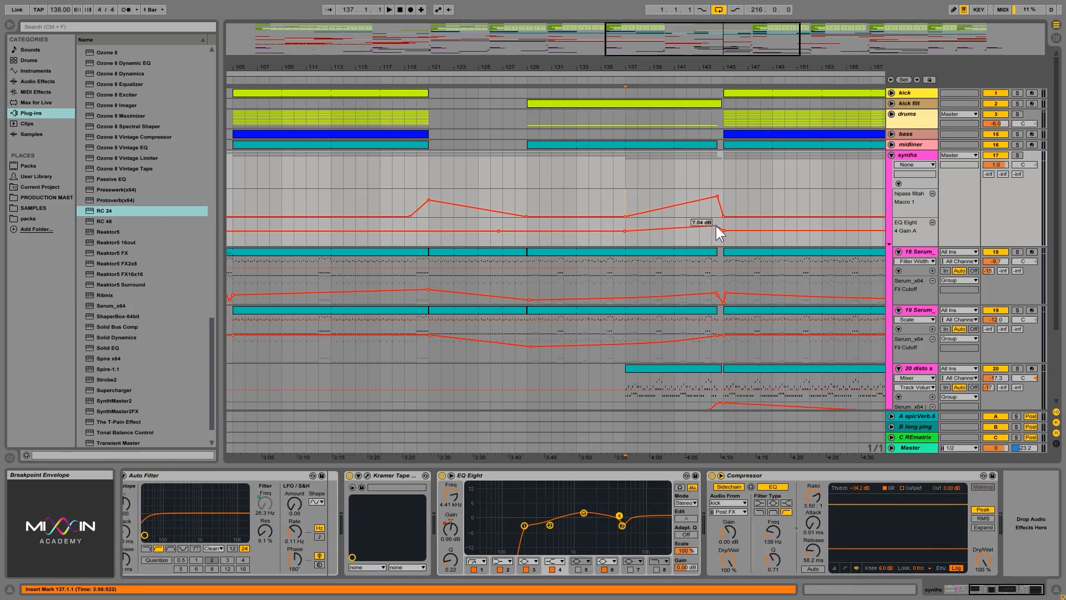
pyautogui.moveTo(715, 225); pyautogui.dragTo(714, 224)
pyautogui.press('space')
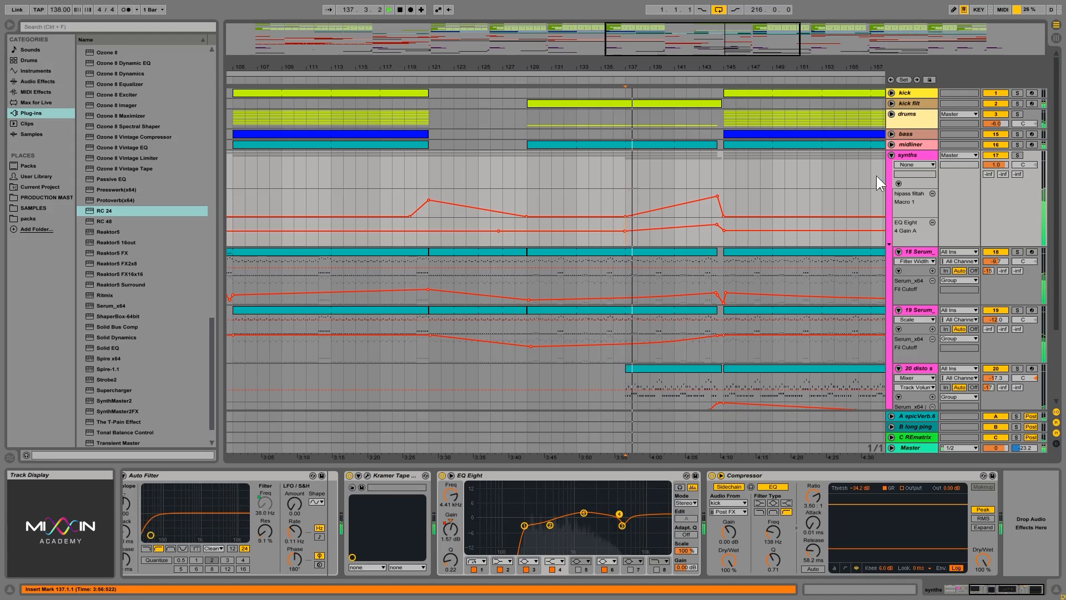
pyautogui.click(917, 155)
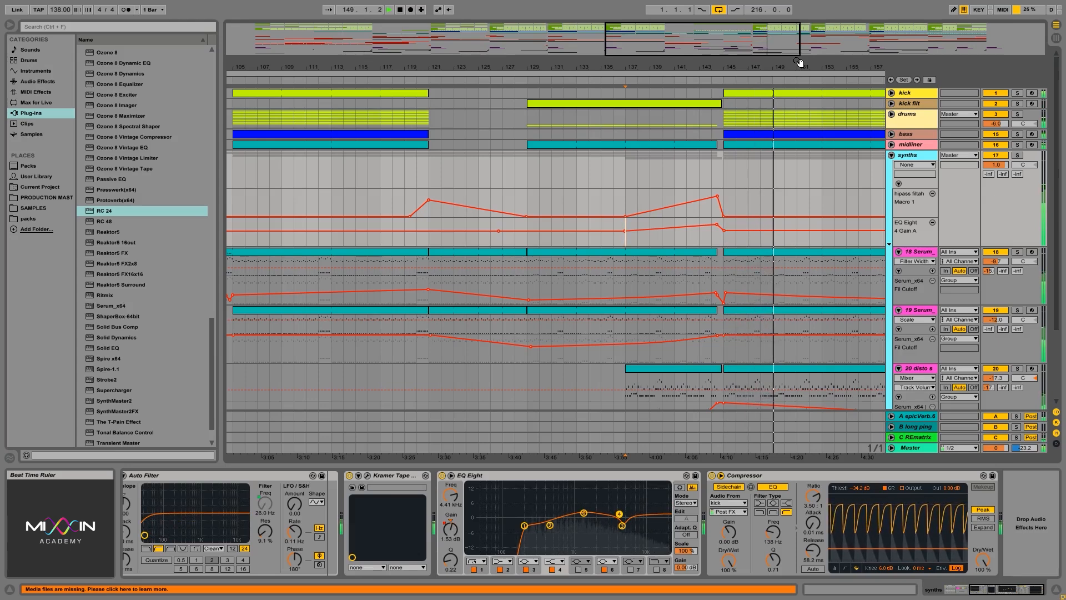
pyautogui.press('space')
# Step: Zoom out, browse the midliner and bass tracks, and show the synths group's hipass filtah rack
pyautogui.moveTo(798, 61); pyautogui.dragTo(769, 32)
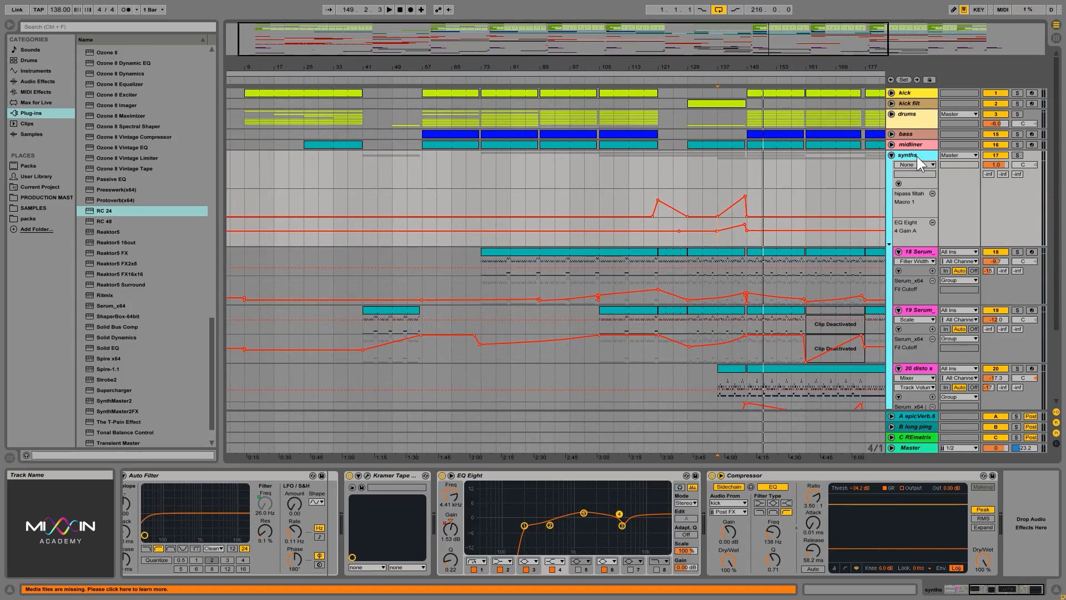
pyautogui.click(892, 144)
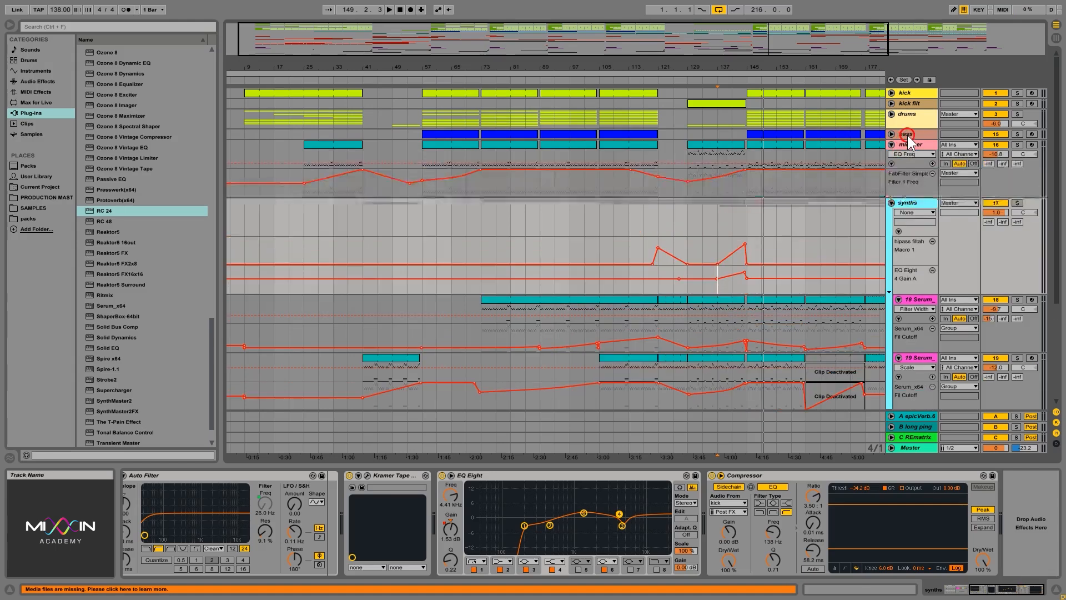
pyautogui.click(907, 135)
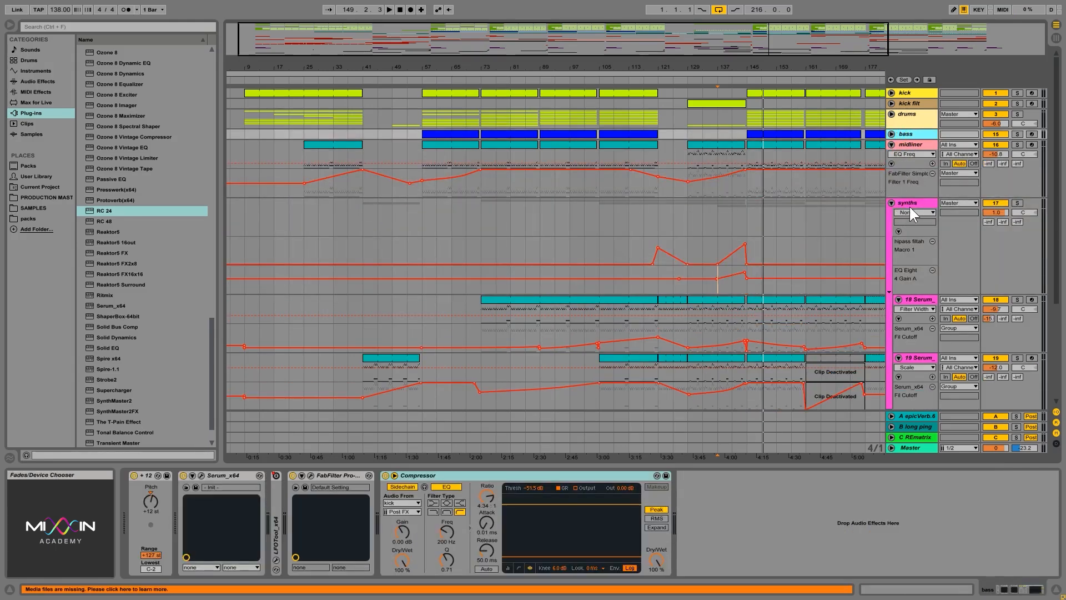
pyautogui.click(909, 206)
pyautogui.click(891, 144)
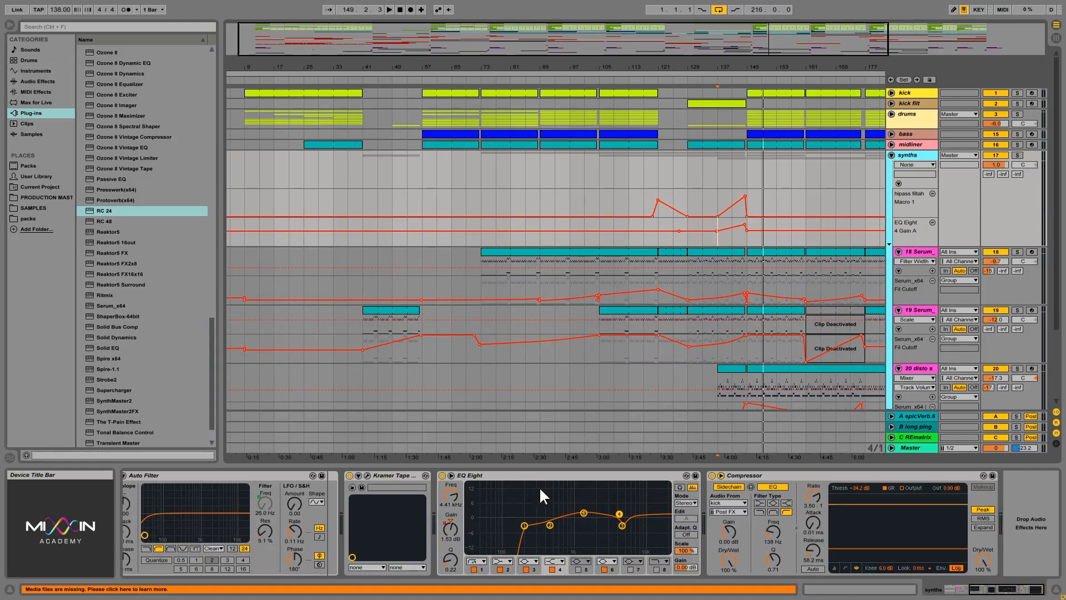
pyautogui.click(946, 591)
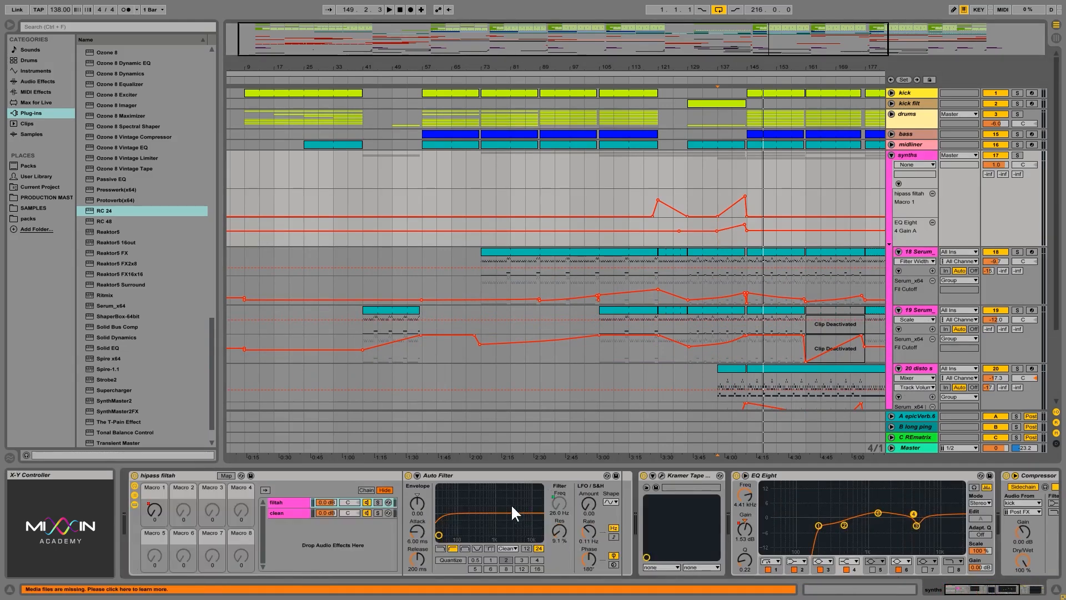
# Step: Draw Device On automation for the Auto Filter in the synths group, switching it on around bars 121–129 and 137–145
pyautogui.click(464, 475)
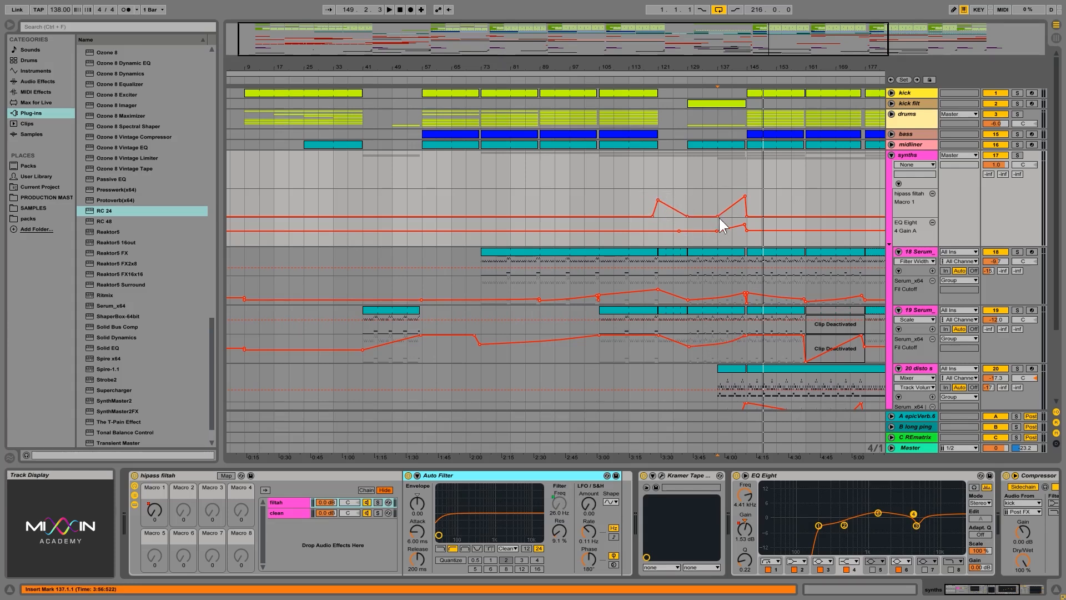
pyautogui.click(408, 475)
pyautogui.click(650, 167)
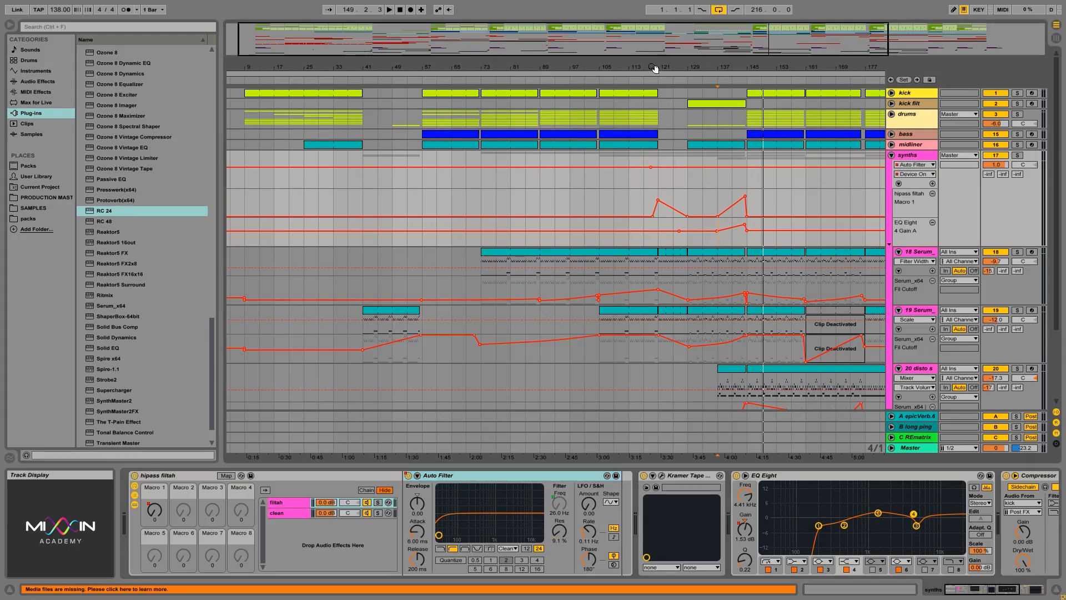
pyautogui.moveTo(654, 67); pyautogui.dragTo(661, 137)
pyautogui.click(658, 167)
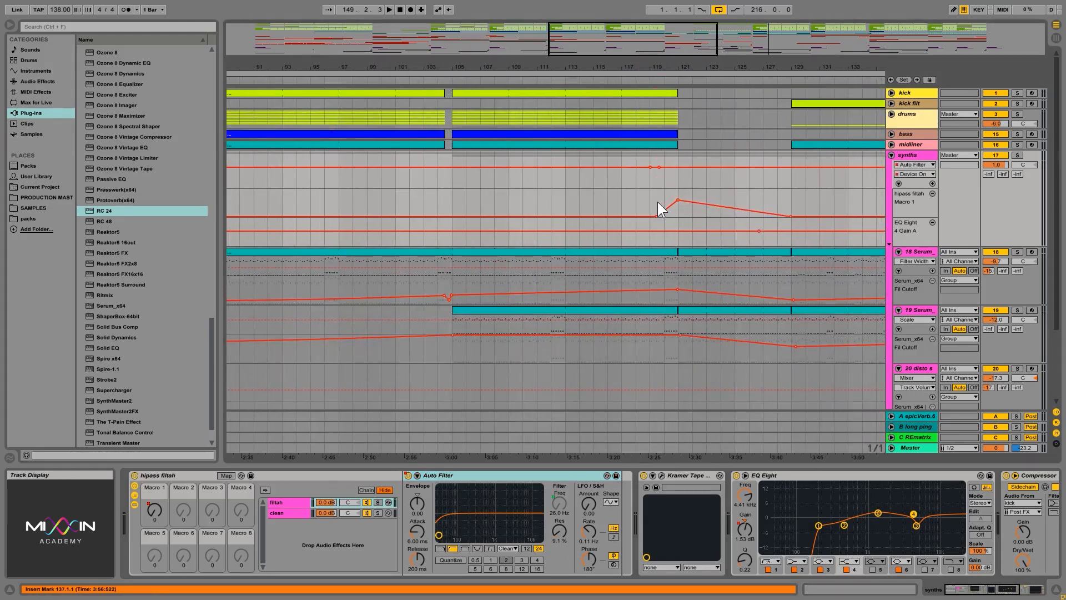
pyautogui.click(657, 165)
pyautogui.moveTo(649, 167); pyautogui.dragTo(656, 180)
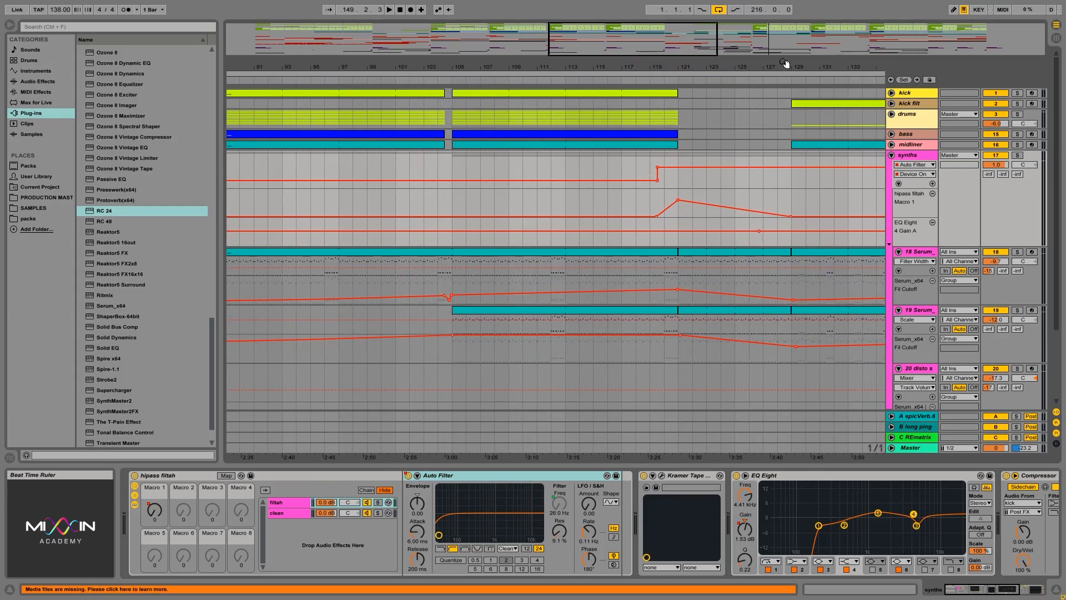
pyautogui.hscroll(5, 711, 172)
pyautogui.moveTo(704, 166); pyautogui.dragTo(701, 180)
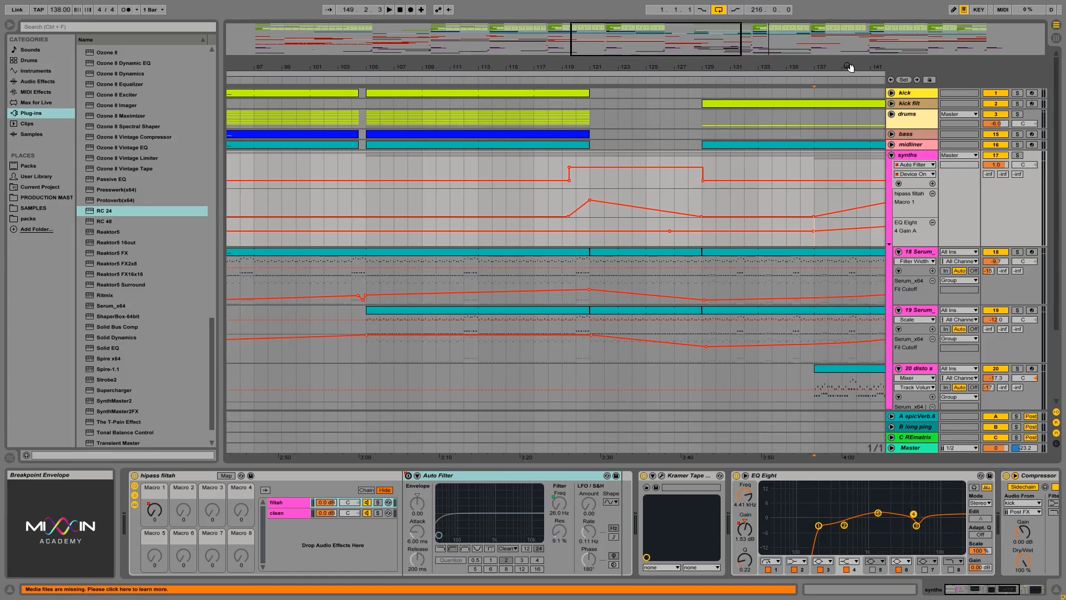
pyautogui.moveTo(849, 66); pyautogui.dragTo(756, 47)
pyautogui.moveTo(734, 179); pyautogui.dragTo(735, 168)
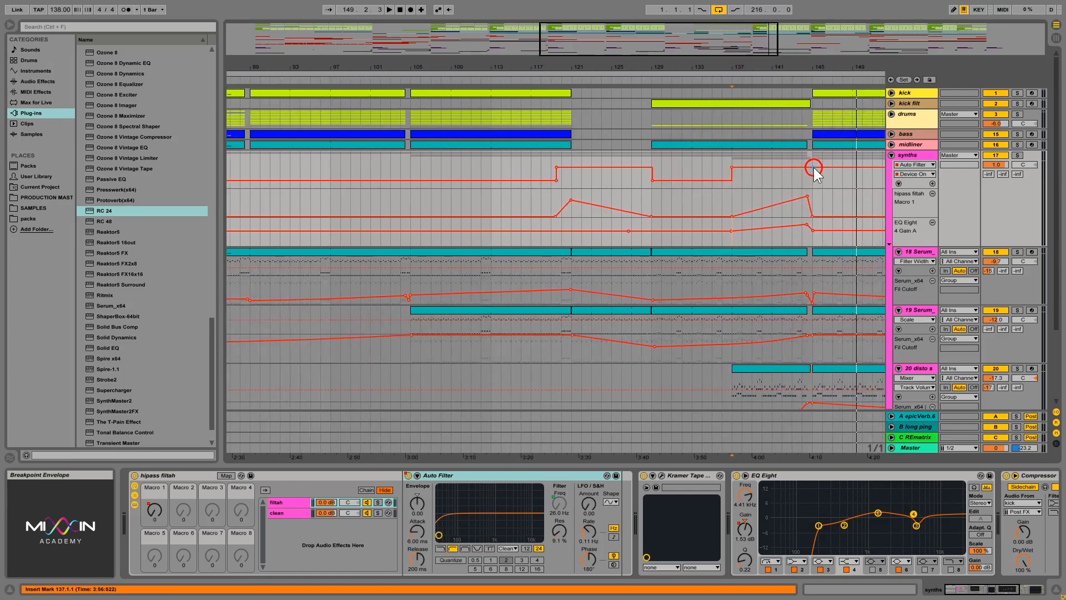
pyautogui.moveTo(814, 168); pyautogui.dragTo(811, 180)
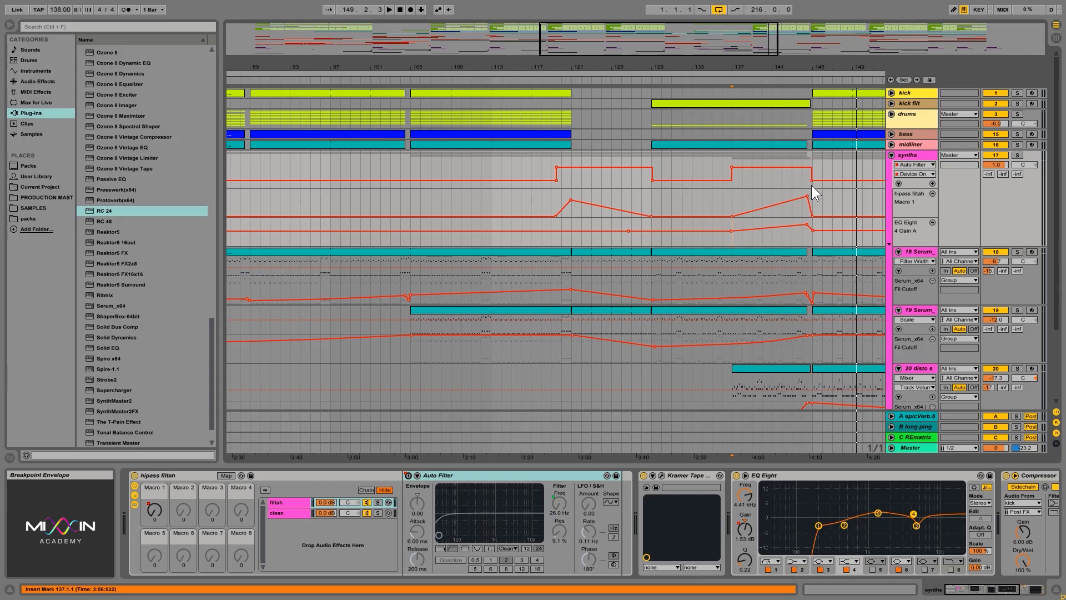
# Step: Select and delete the Auto Filter Device On automation, then remove its lane
pyautogui.moveTo(531, 174); pyautogui.dragTo(817, 179)
pyautogui.moveTo(842, 198); pyautogui.dragTo(519, 181)
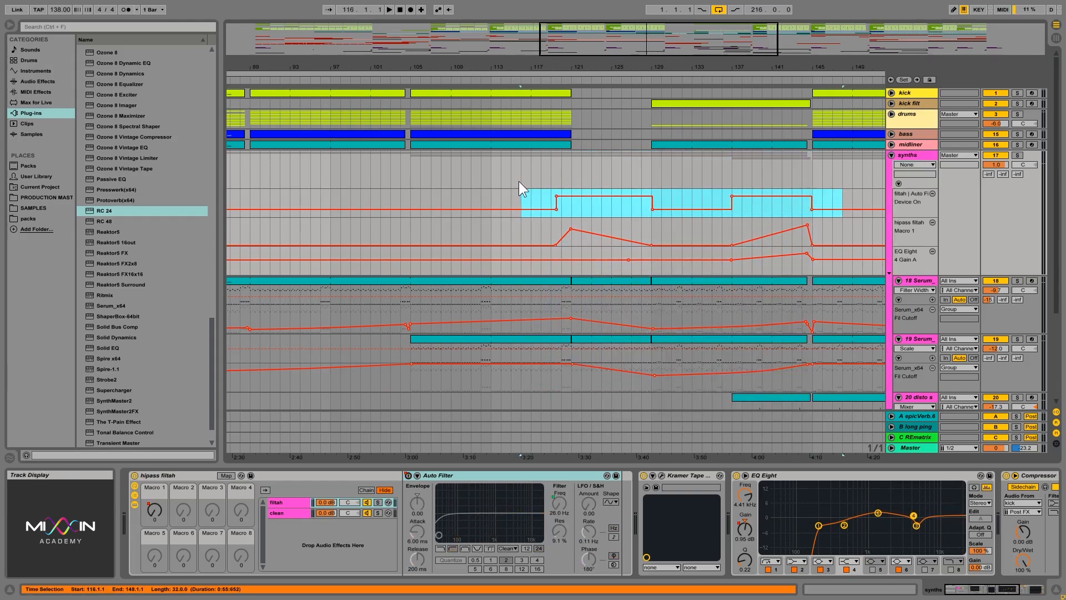
pyautogui.press('Delete')
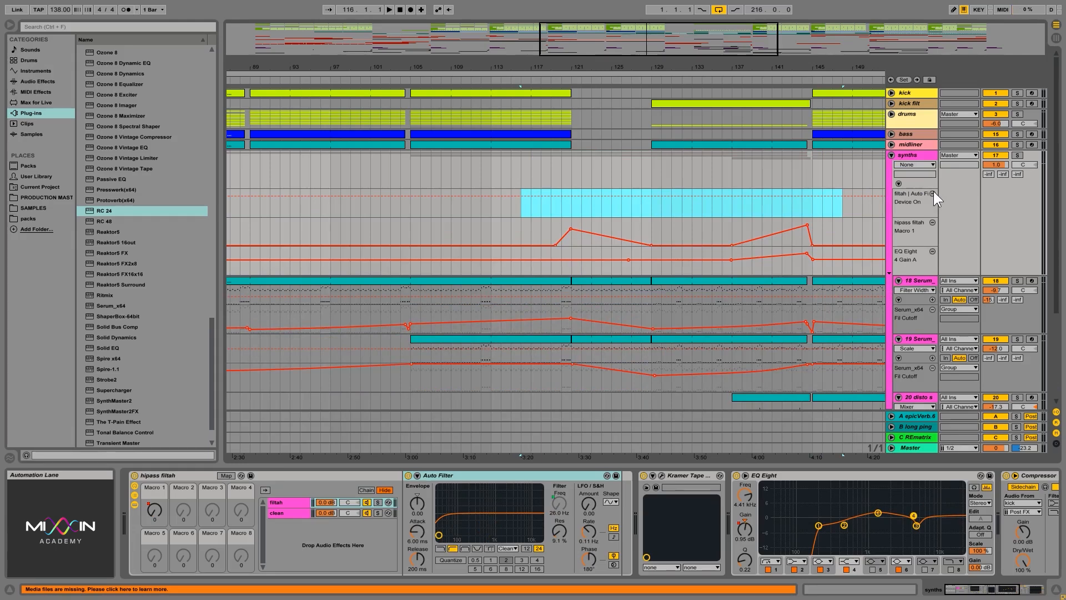
pyautogui.click(933, 193)
pyautogui.click(907, 157)
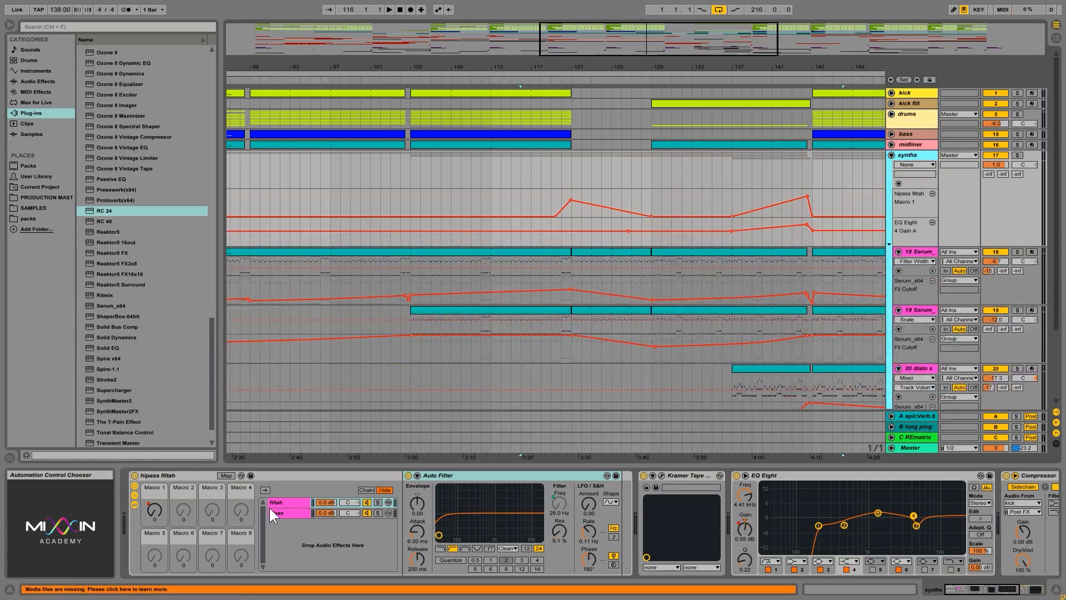
# Step: Delete the hipass filtah rack from the synths group's device chain
pyautogui.click(275, 479)
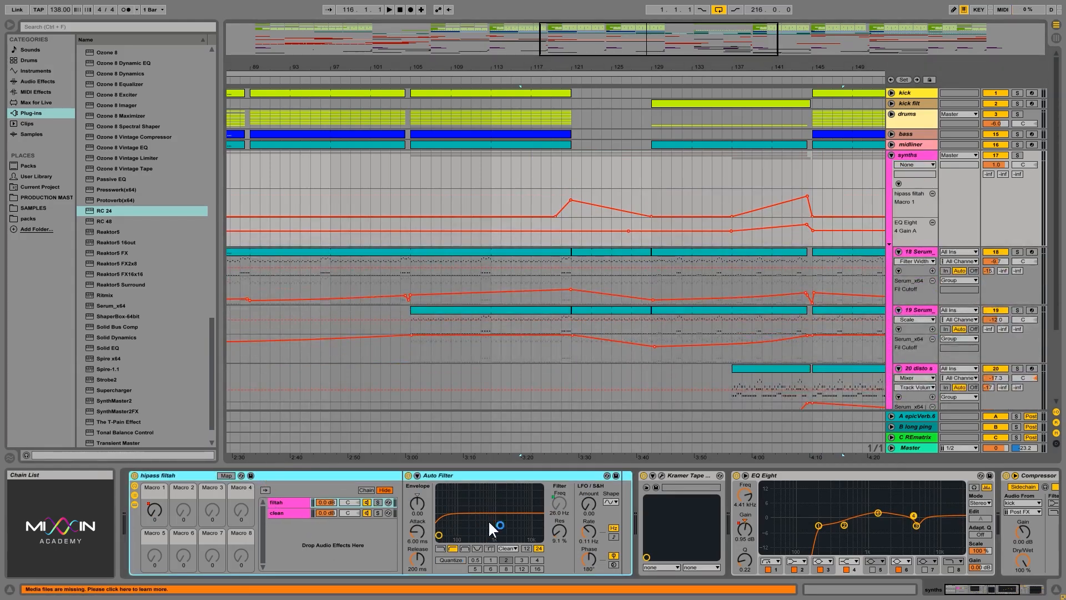
pyautogui.click(292, 512)
pyautogui.click(292, 502)
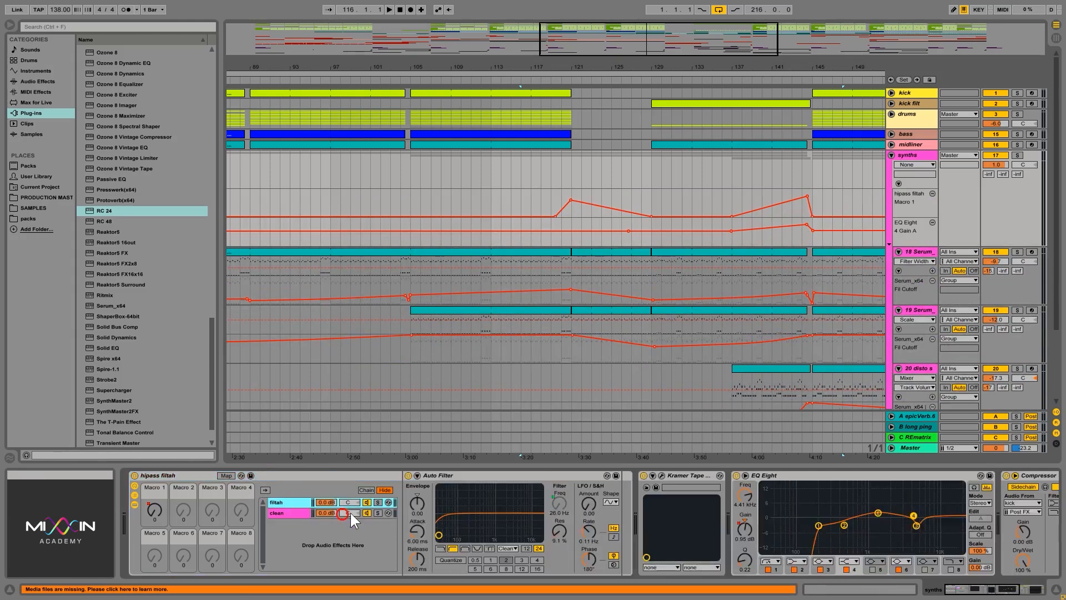
pyautogui.doubleClick(722, 80)
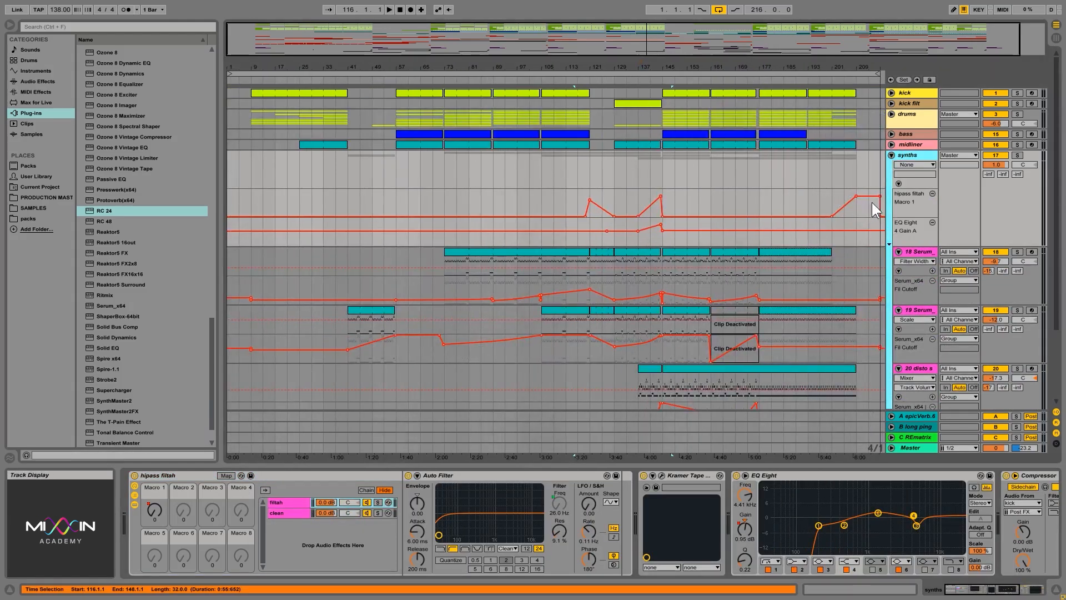
pyautogui.click(247, 493)
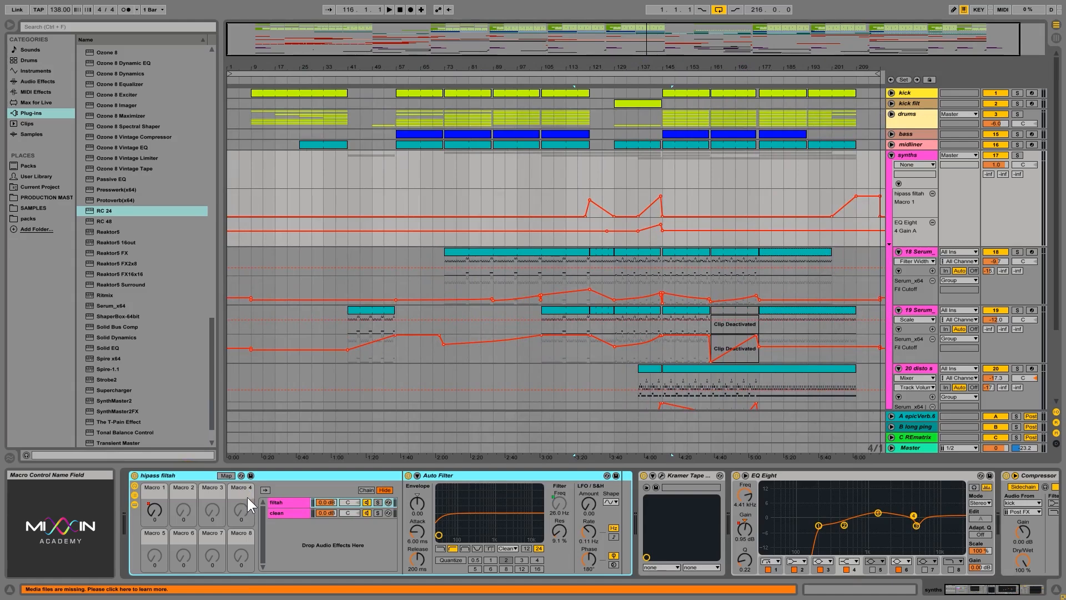
pyautogui.press('Delete')
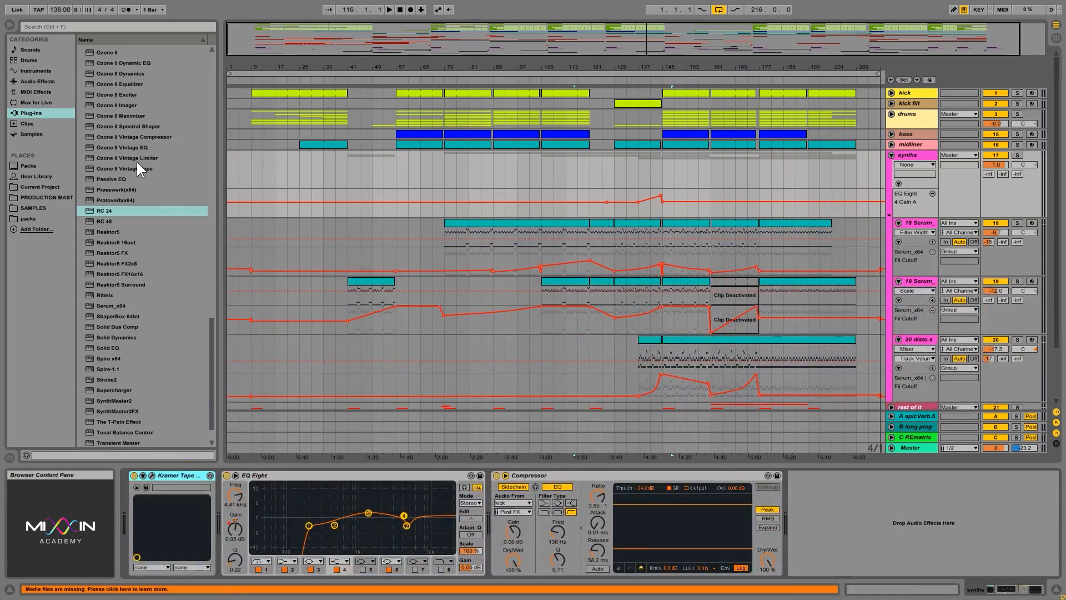
# Step: Add an Auto Filter to the synths group and set it to high-pass at about 26 Hz
pyautogui.click(39, 82)
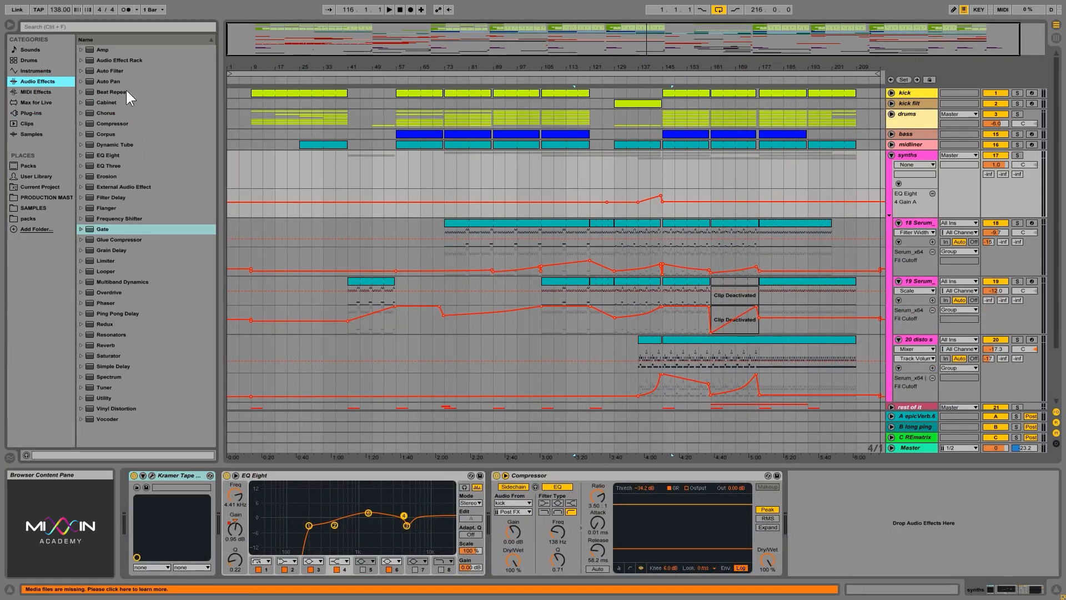
pyautogui.moveTo(114, 72); pyautogui.dragTo(128, 510)
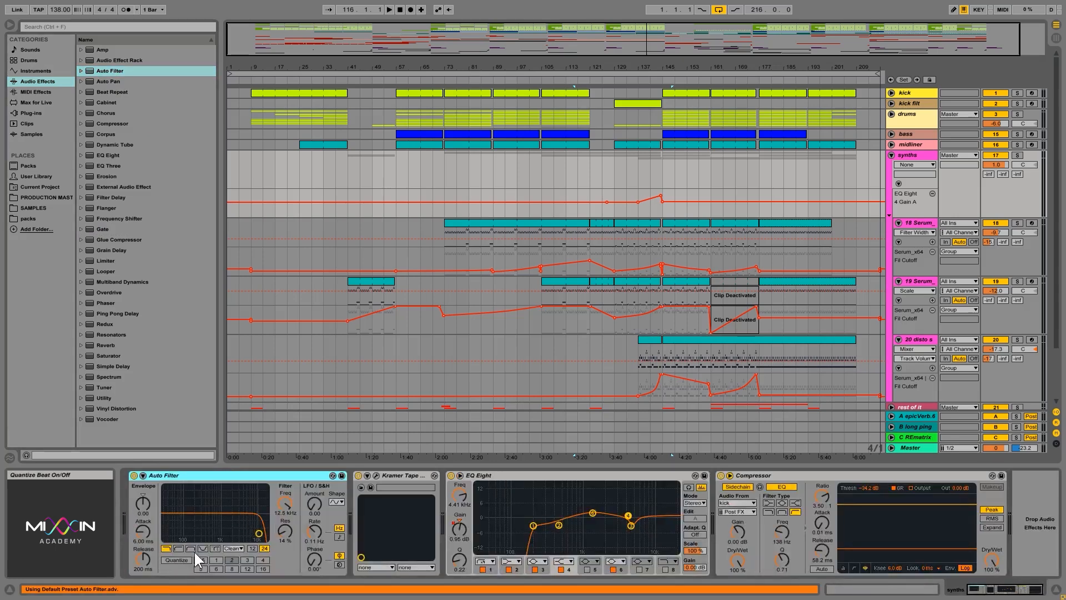
pyautogui.click(177, 549)
pyautogui.moveTo(259, 533); pyautogui.dragTo(166, 534)
pyautogui.moveTo(284, 503)
pyautogui.mouseDown()
pyautogui.moveTo(282, 444)
pyautogui.moveTo(282, 505)
pyautogui.mouseUp()
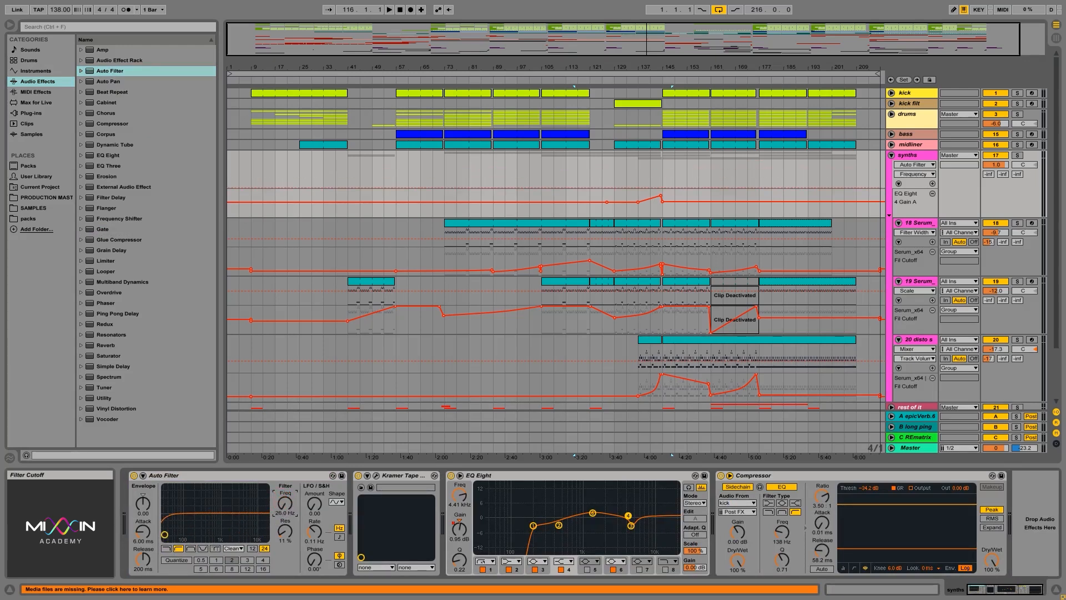
# Step: Group the Auto Filter into a new Audio Effect Rack
pyautogui.click(188, 476)
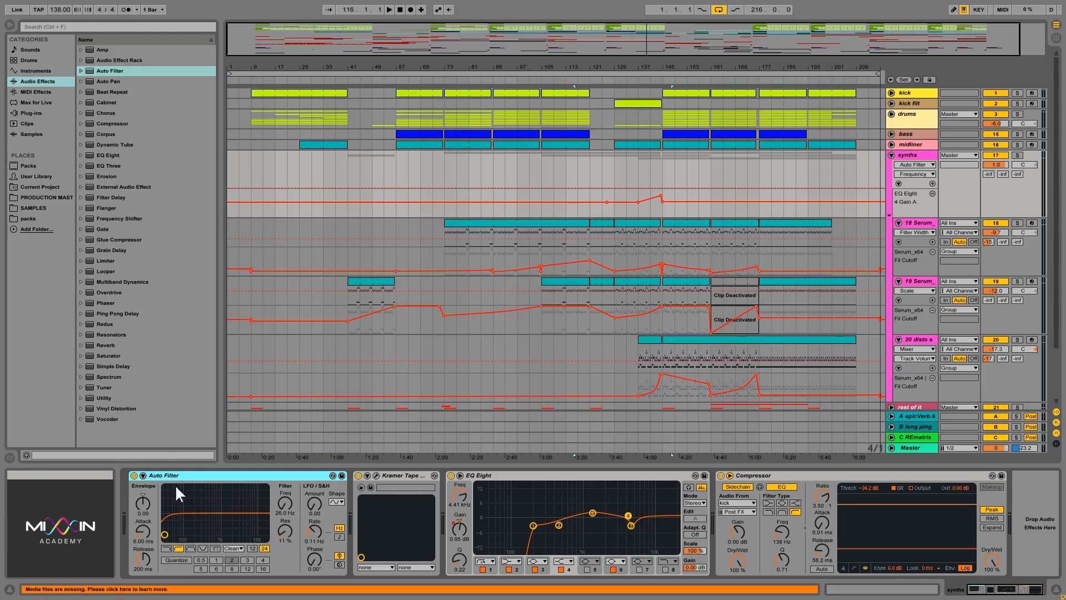
pyautogui.click(190, 481)
pyautogui.rightClick(210, 478)
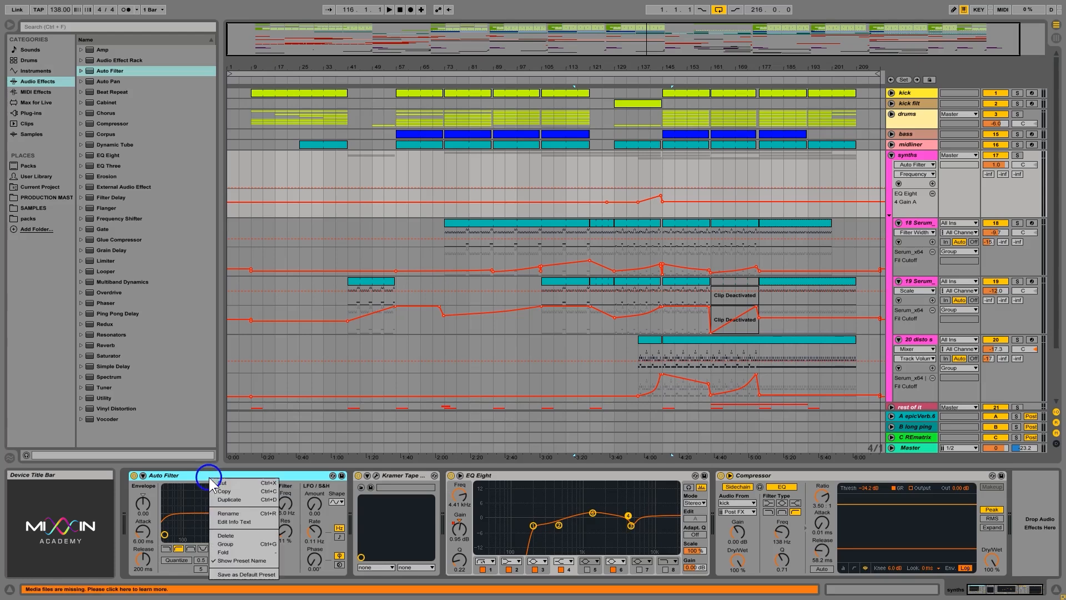
pyautogui.click(242, 543)
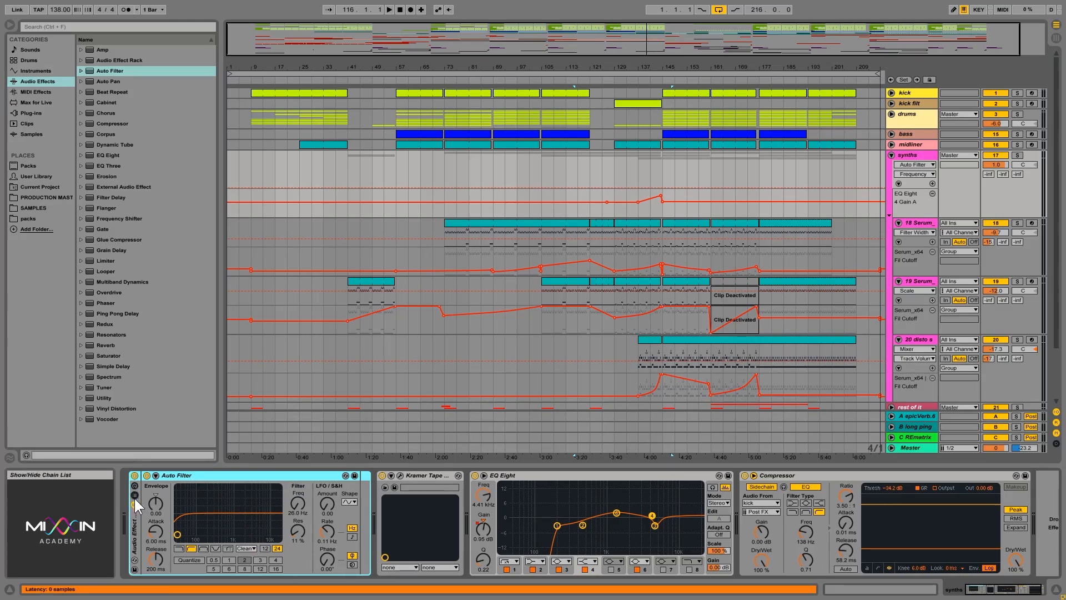
# Step: Show the rack's macros and chain list, and rename its chain to Filtah
pyautogui.click(135, 495)
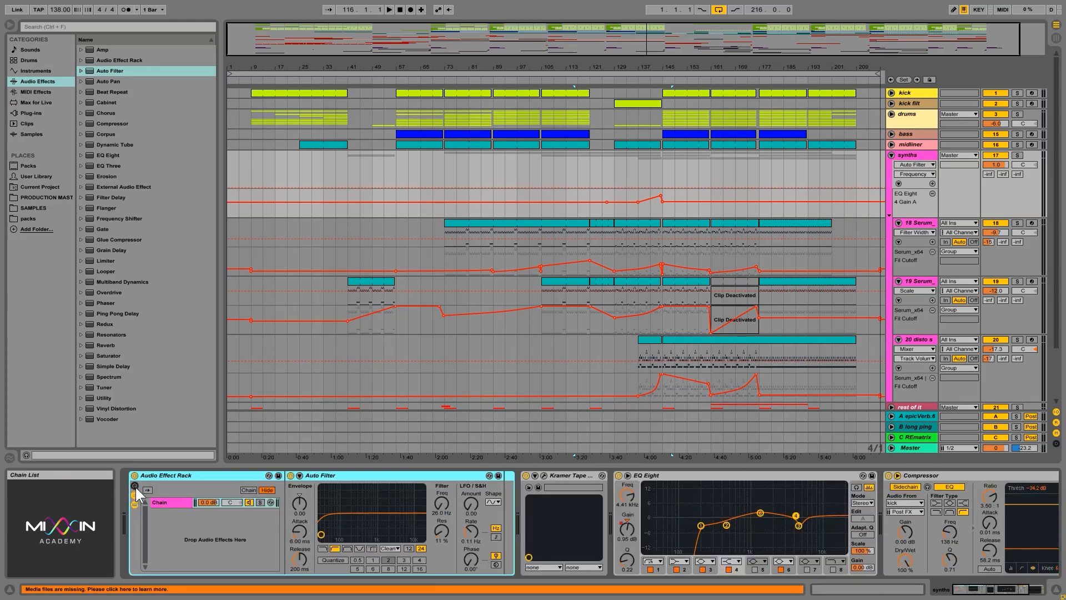
pyautogui.click(135, 486)
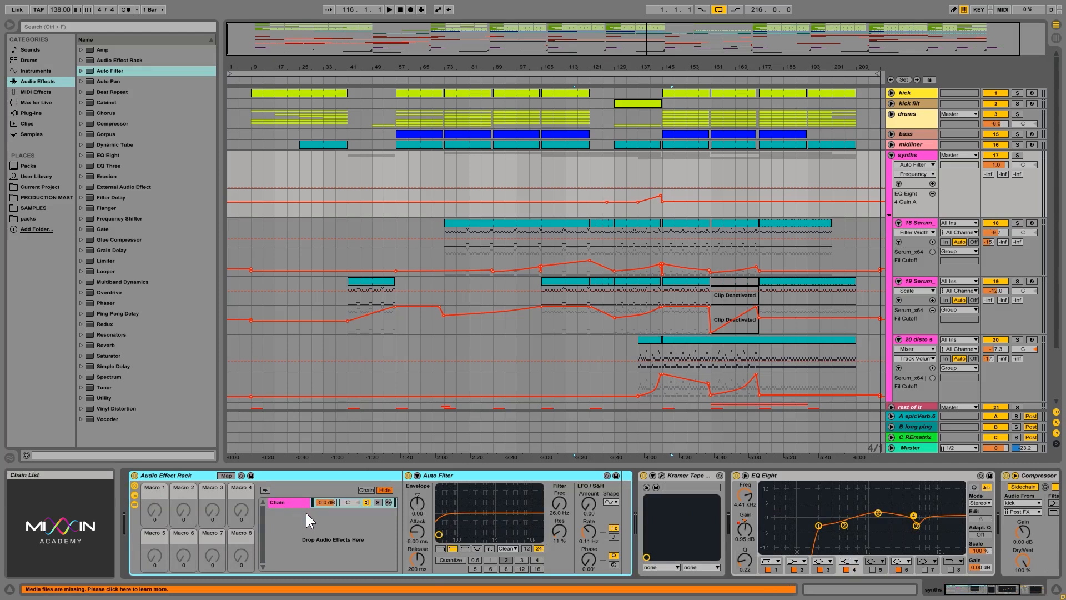
pyautogui.click(287, 504)
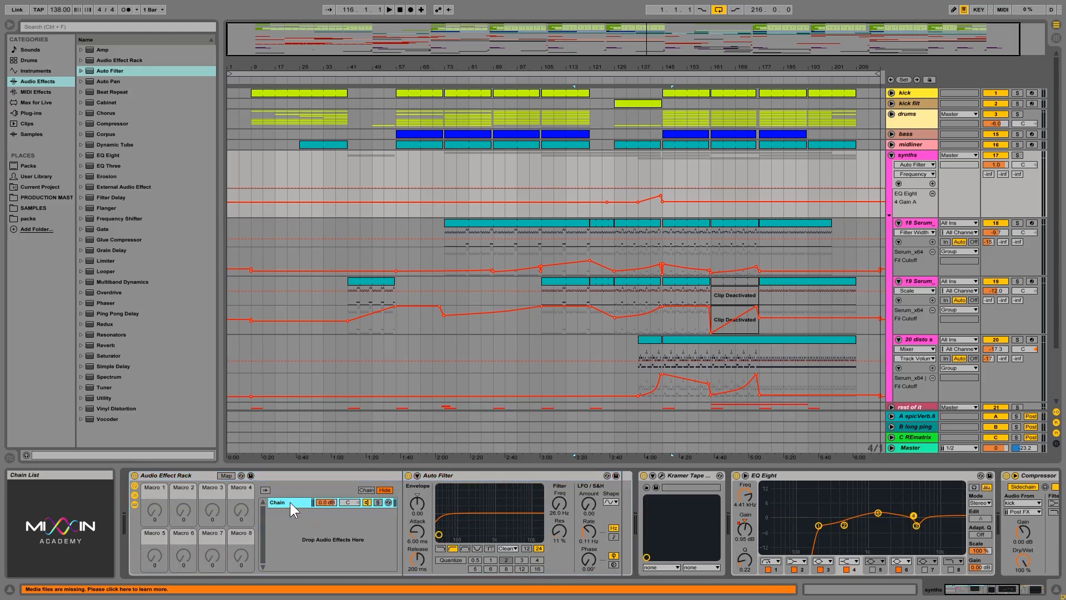
pyautogui.rightClick(290, 502)
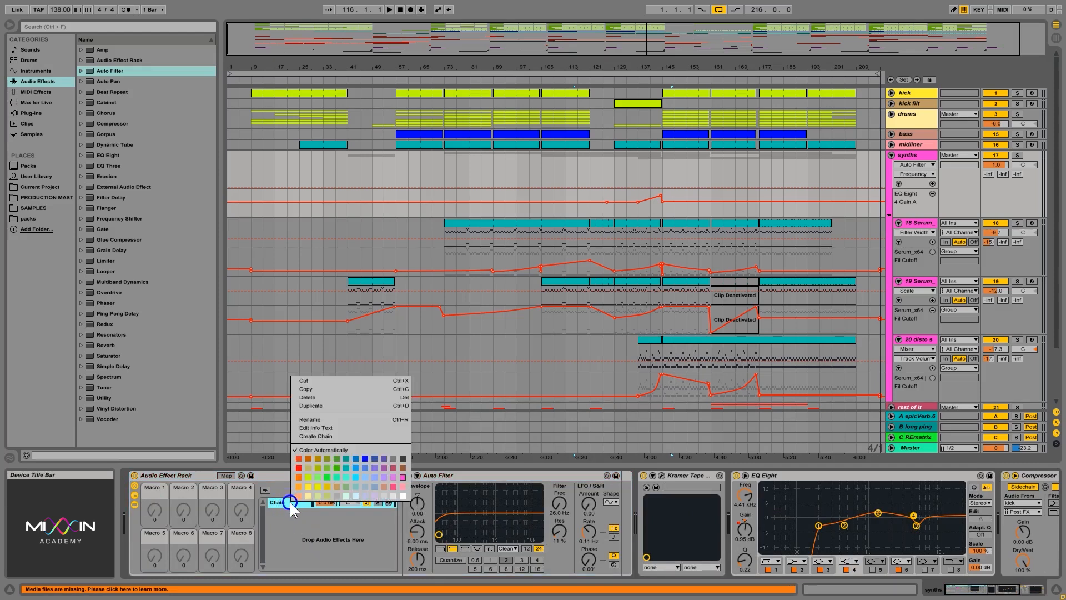
pyautogui.click(326, 416)
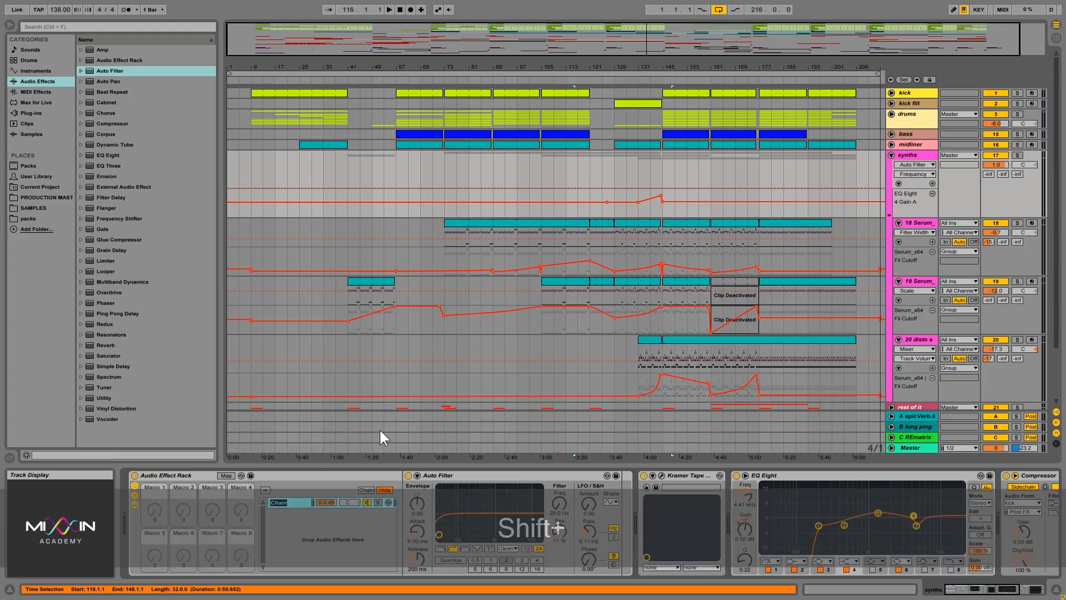
pyautogui.write('Filtah')
pyautogui.press('Return')
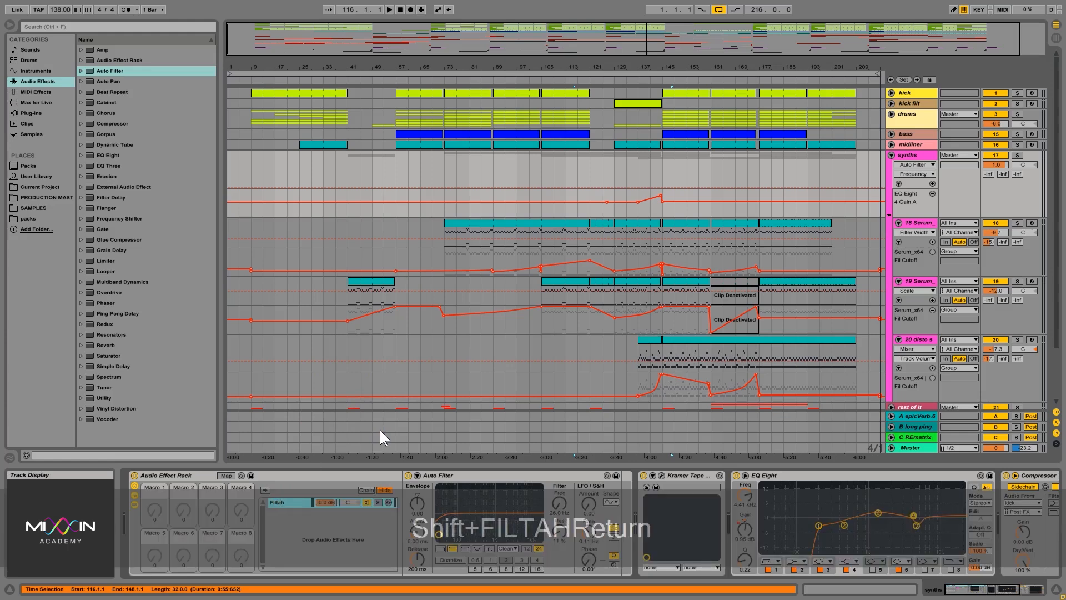
# Step: Create a second, empty chain in the rack and name it Clean
pyautogui.click(289, 479)
pyautogui.rightClick(288, 535)
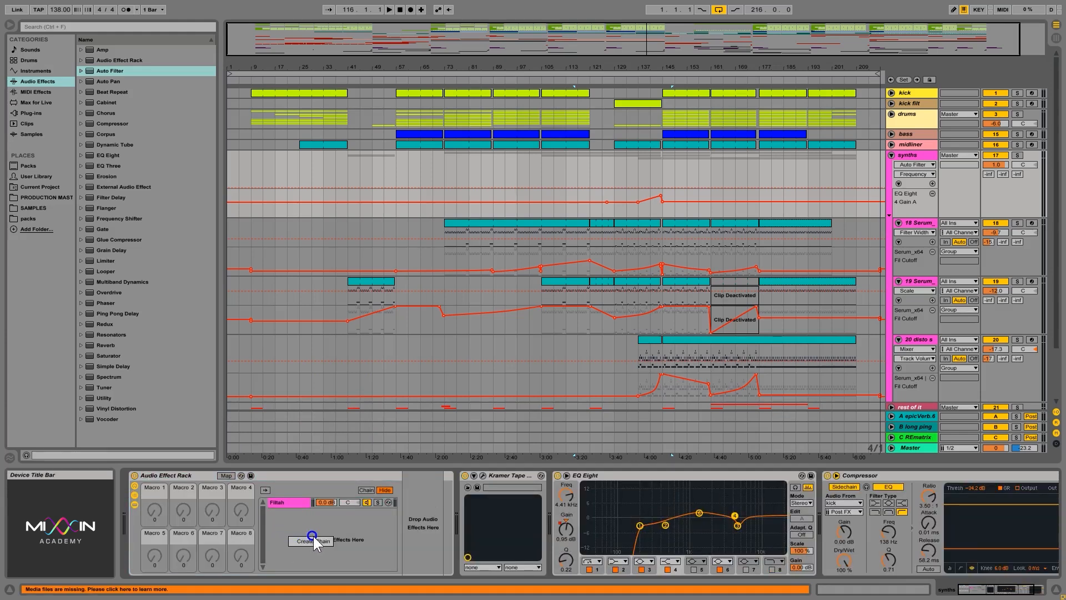
pyautogui.click(310, 541)
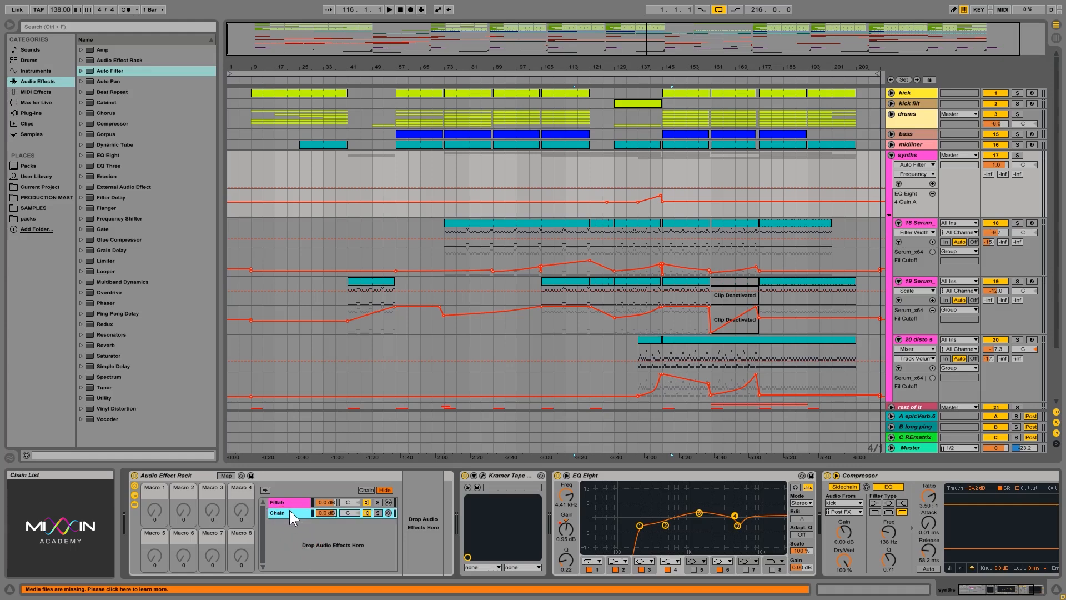
pyautogui.rightClick(288, 514)
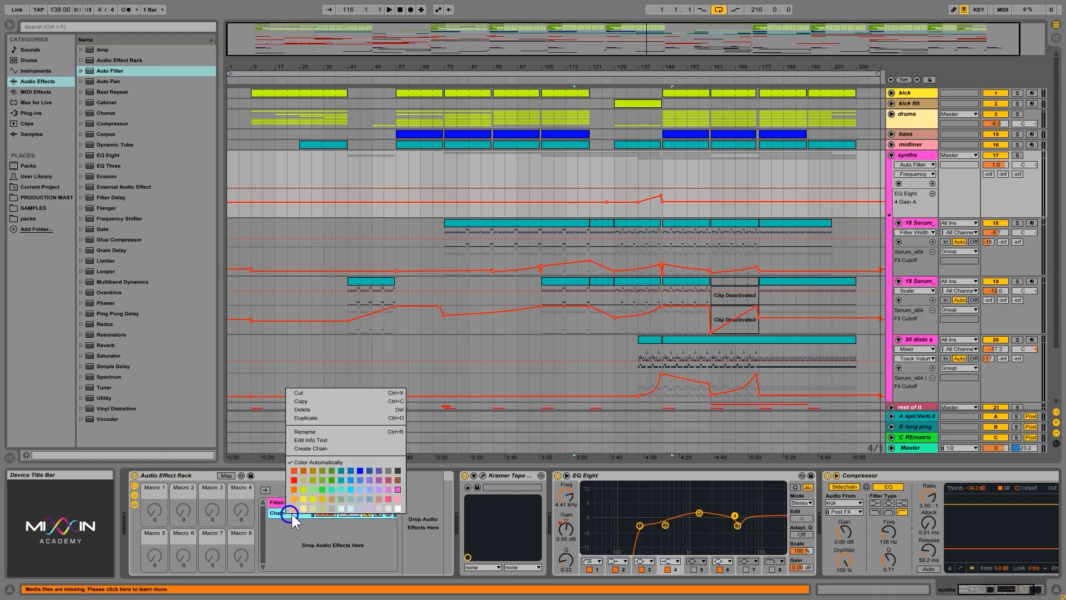
pyautogui.click(321, 431)
pyautogui.write('Clen')
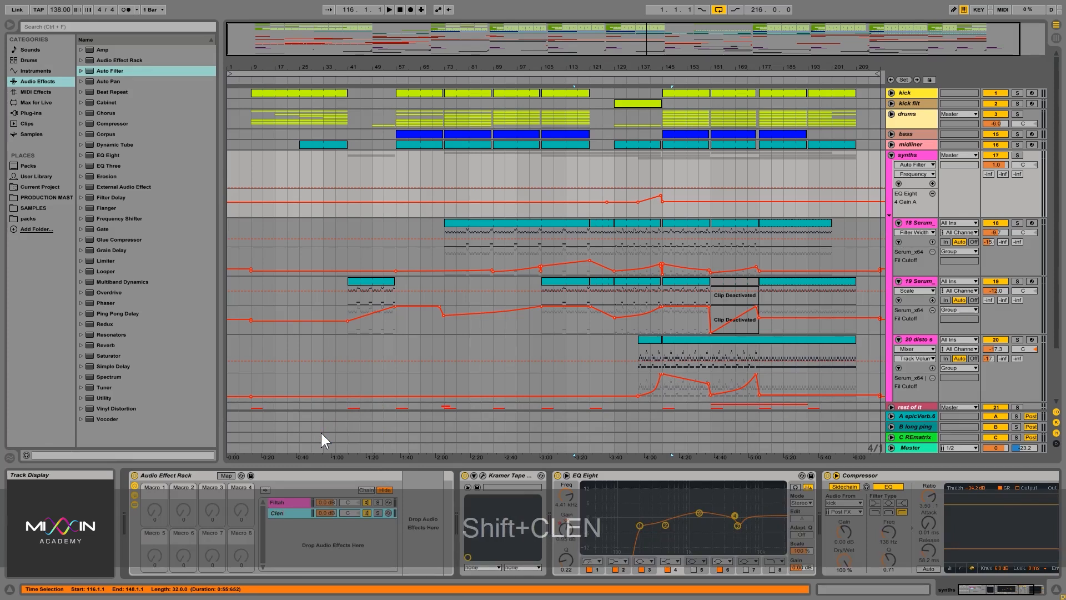
pyautogui.press('Return')
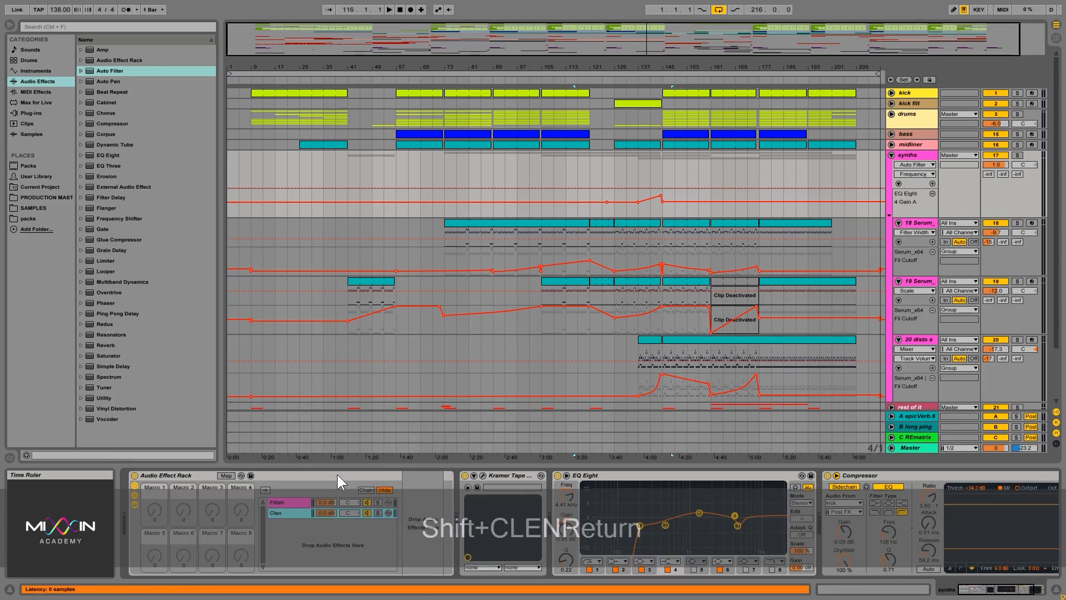
pyautogui.rightClick(286, 506)
pyautogui.click(309, 426)
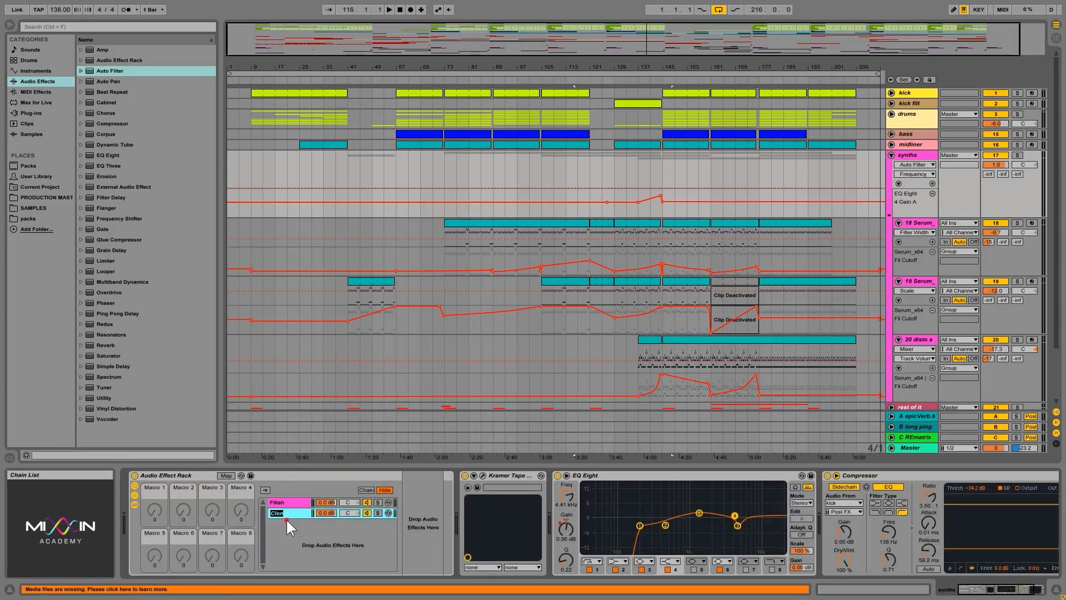
pyautogui.write('a')
pyautogui.press('Return')
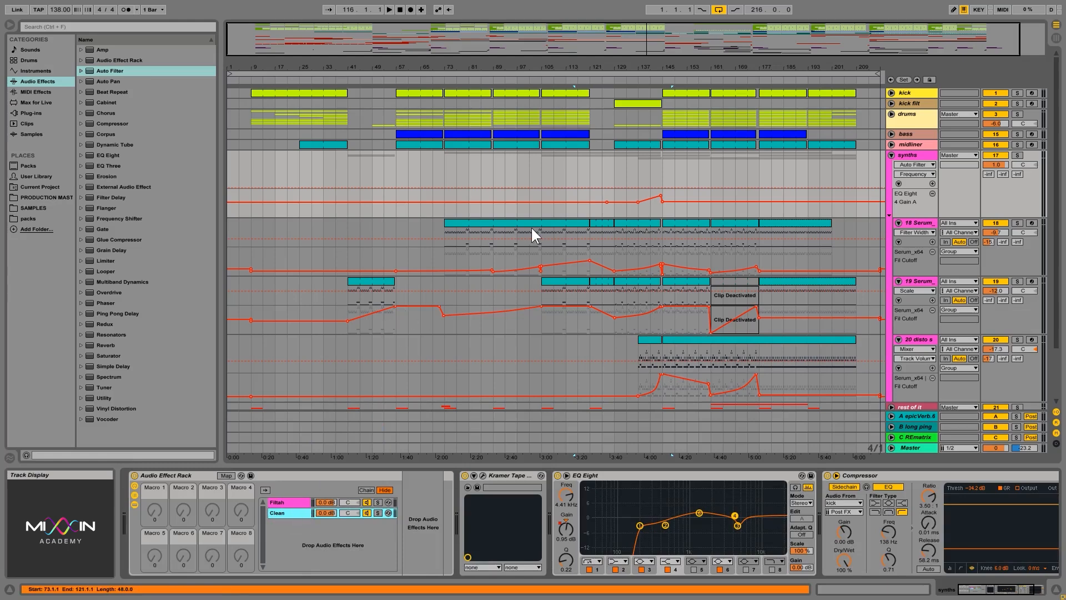
pyautogui.click(615, 173)
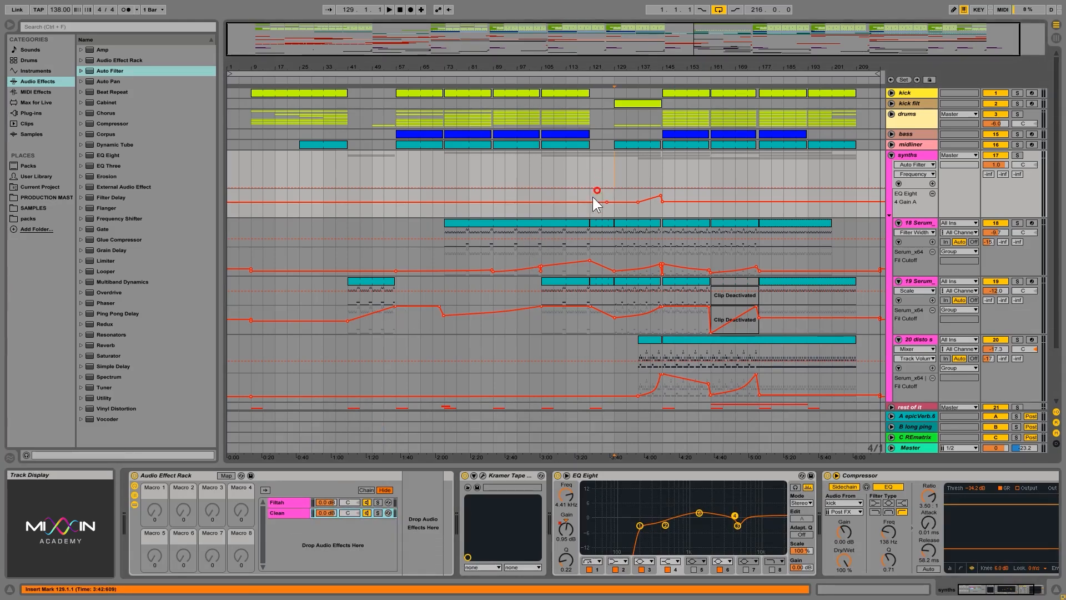
# Step: Start playback and switch between the Filtah and Clean chains to audition each one
pyautogui.click(290, 509)
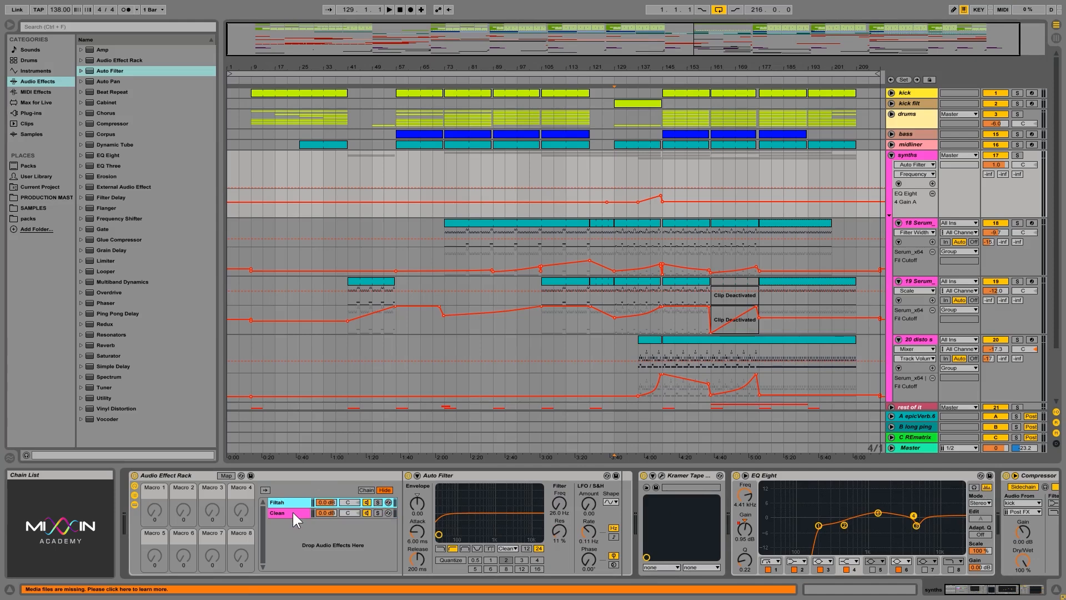
pyautogui.click(292, 511)
pyautogui.click(294, 503)
pyautogui.click(297, 510)
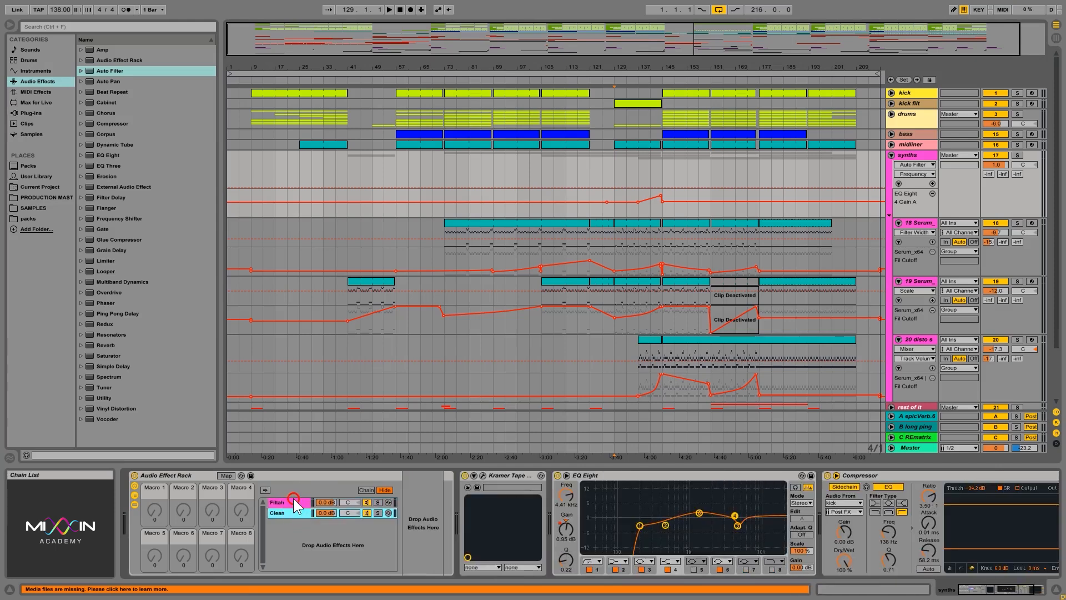
pyautogui.click(292, 501)
pyautogui.click(296, 509)
pyautogui.press('space')
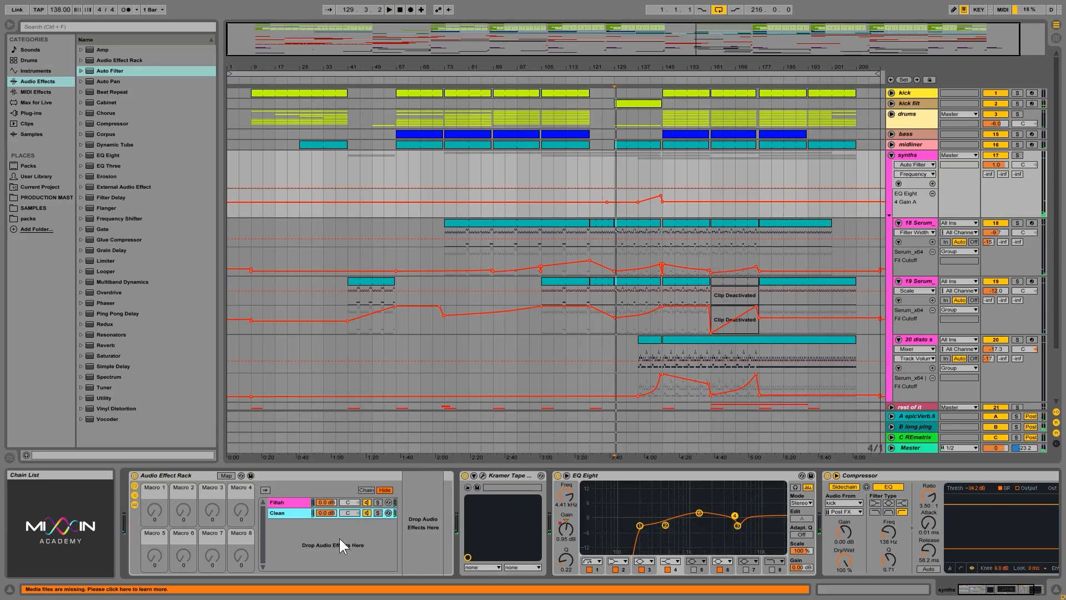
pyautogui.click(289, 502)
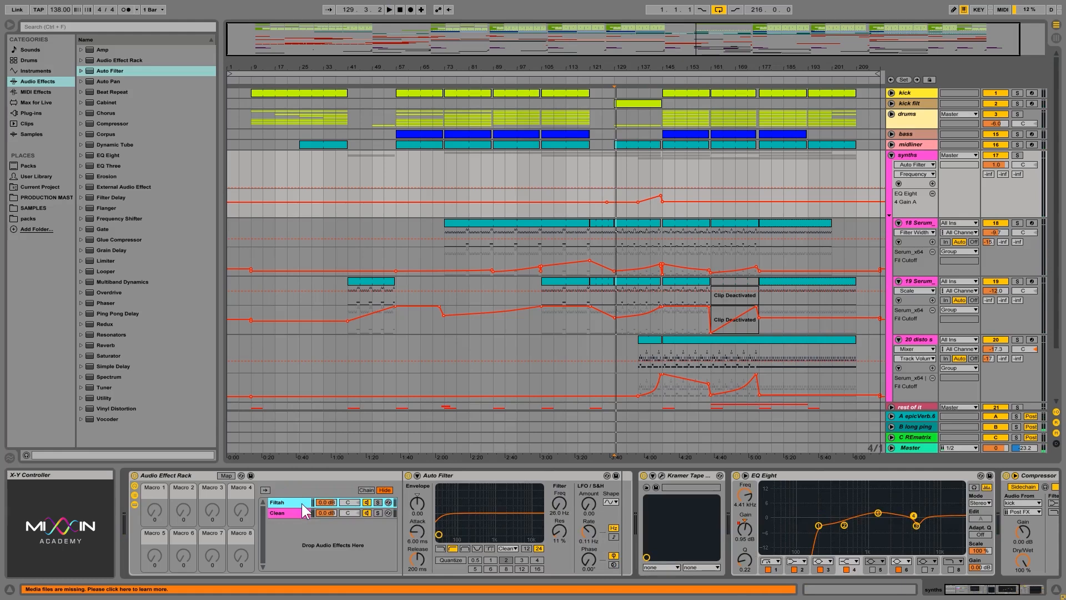
pyautogui.moveTo(559, 505); pyautogui.dragTo(559, 511)
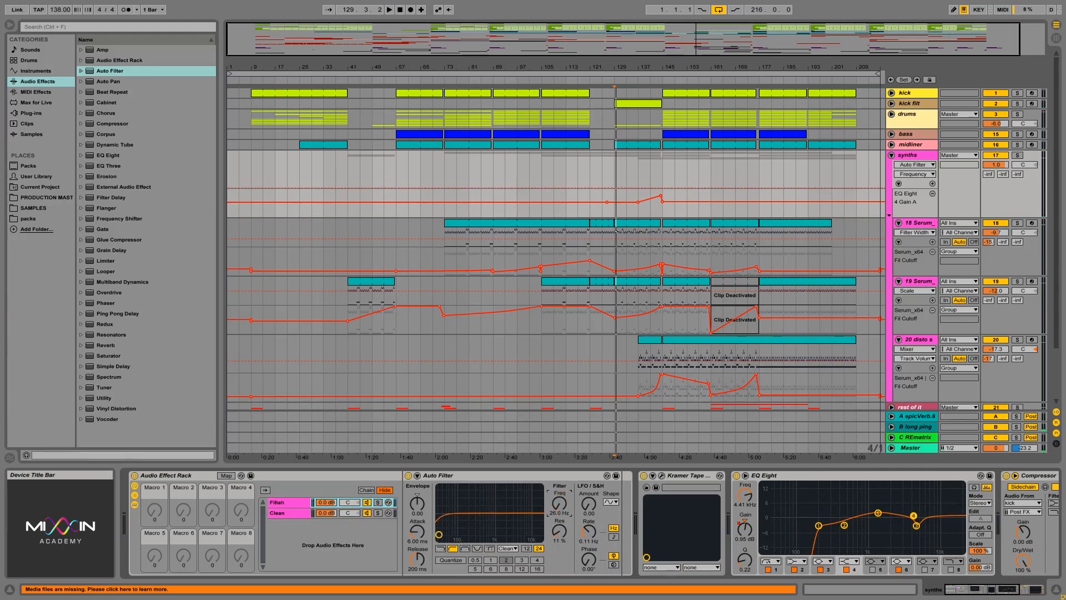
pyautogui.click(291, 502)
pyautogui.click(290, 513)
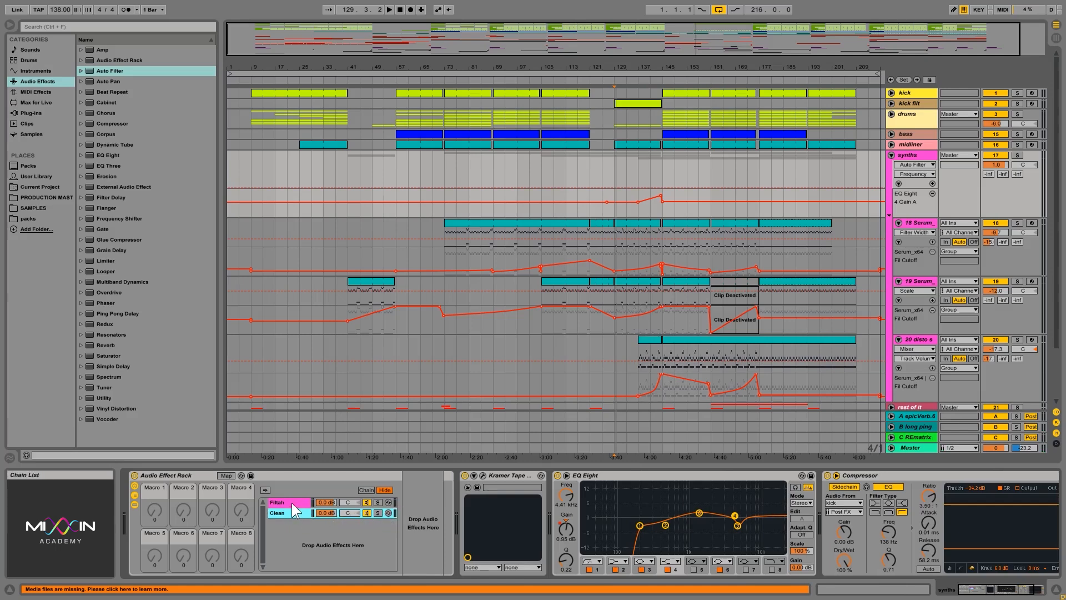
pyautogui.click(291, 502)
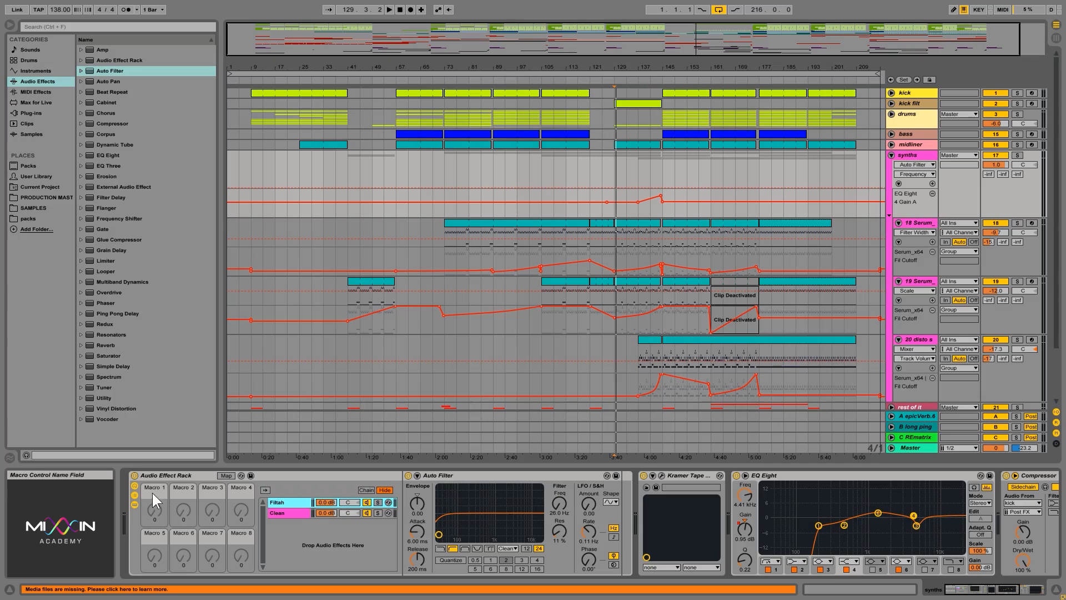
# Step: Map the Auto Filter's frequency to Macro 1 of the rack
pyautogui.rightClick(560, 504)
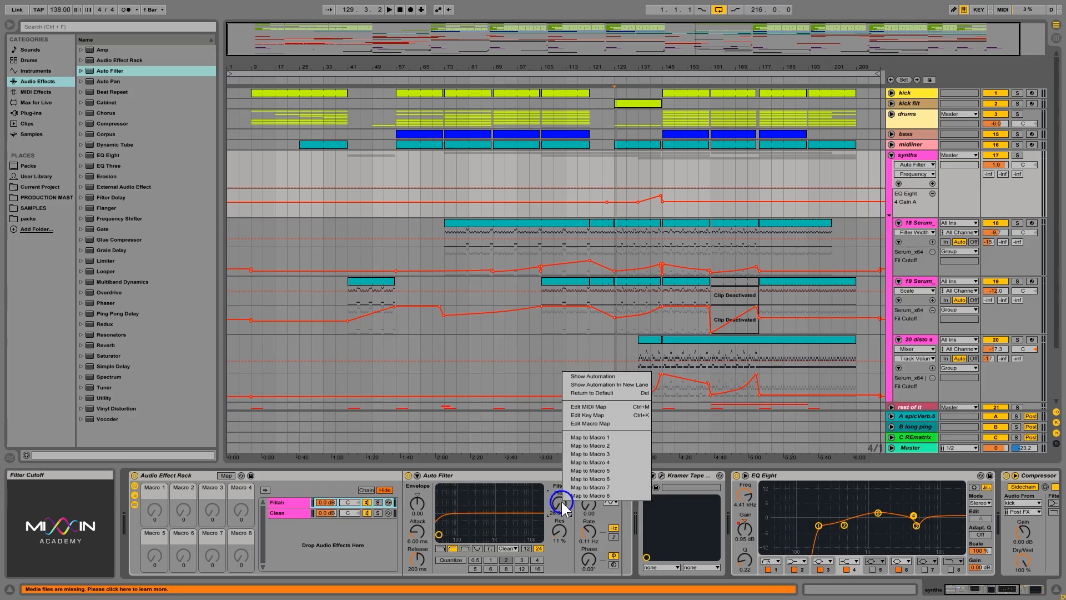
pyautogui.click(590, 438)
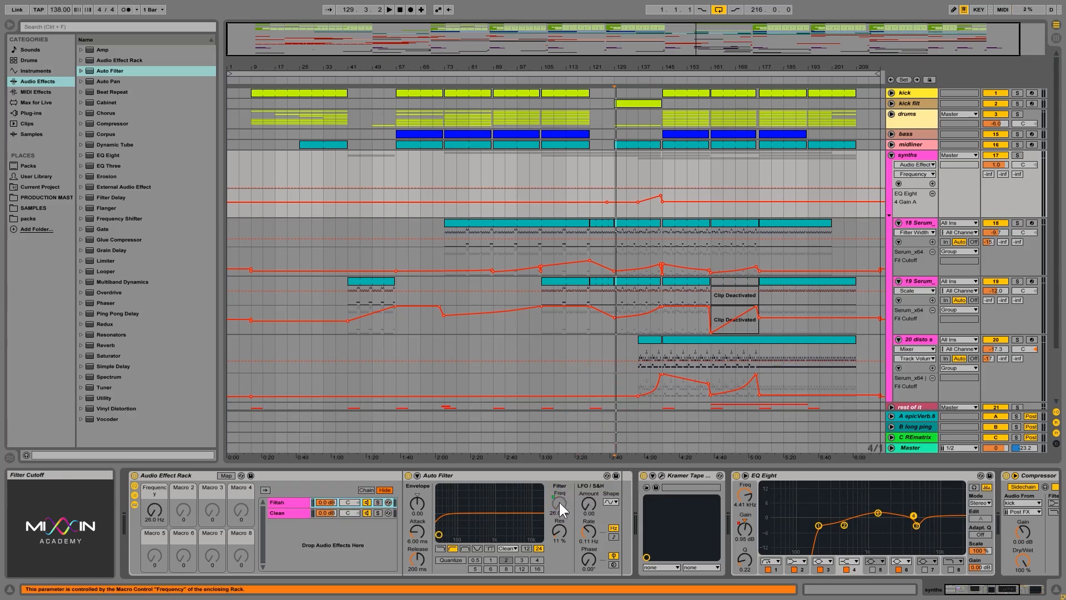
pyautogui.click(154, 510)
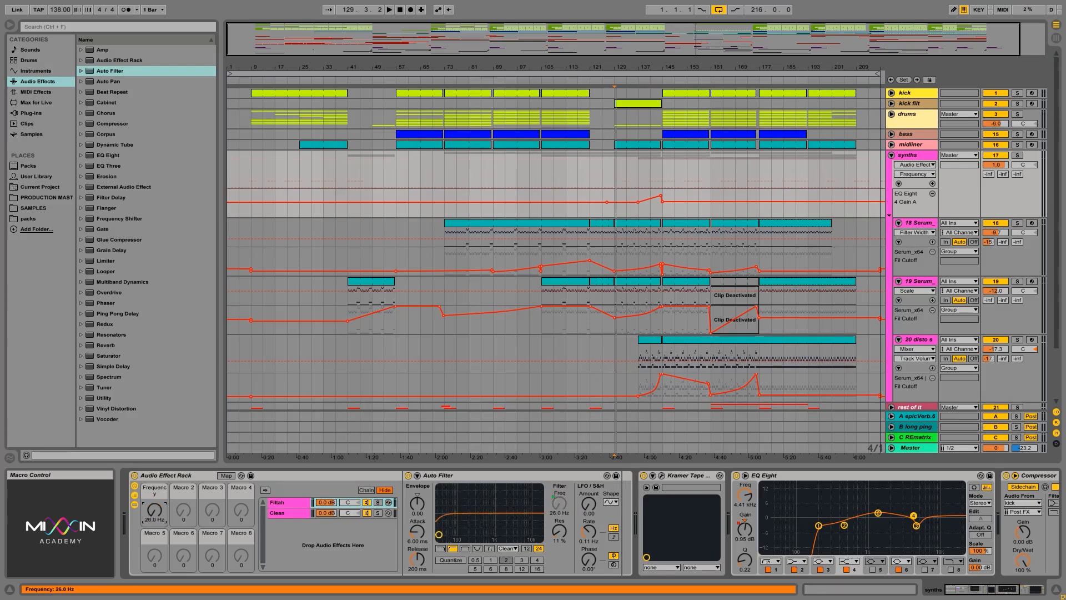
pyautogui.moveTo(155, 510); pyautogui.dragTo(165, 488)
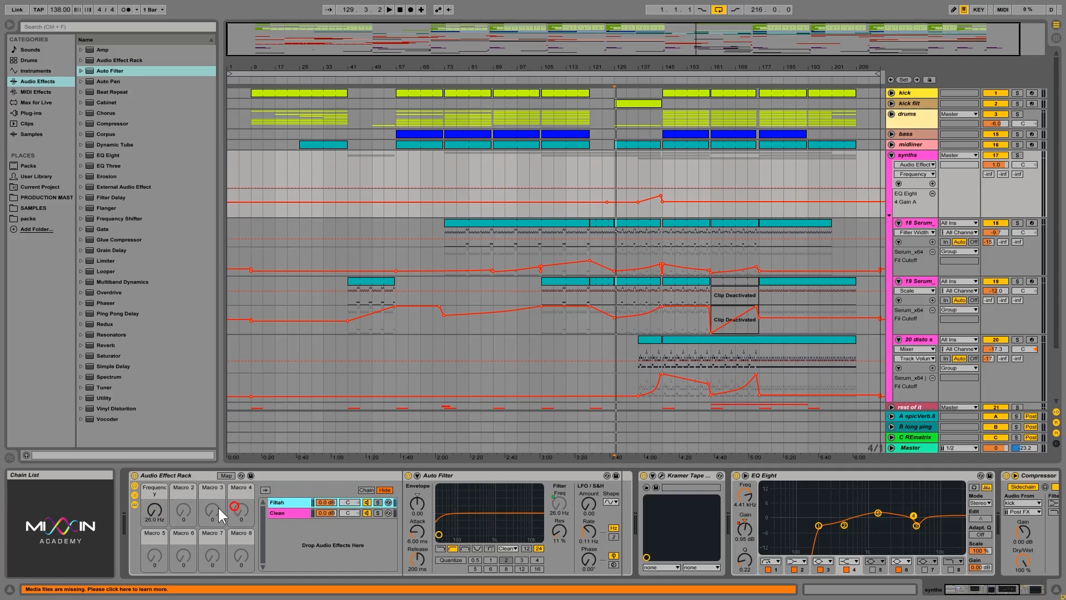
# Step: Show the rack's chain select editor
pyautogui.click(283, 513)
pyautogui.click(285, 502)
pyautogui.click(281, 514)
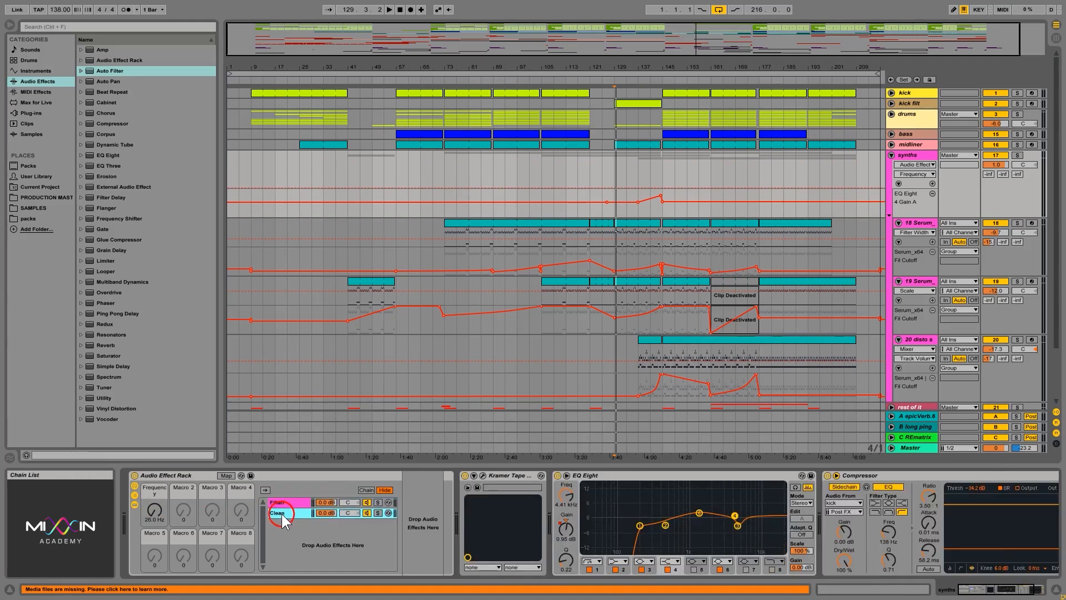
pyautogui.click(286, 502)
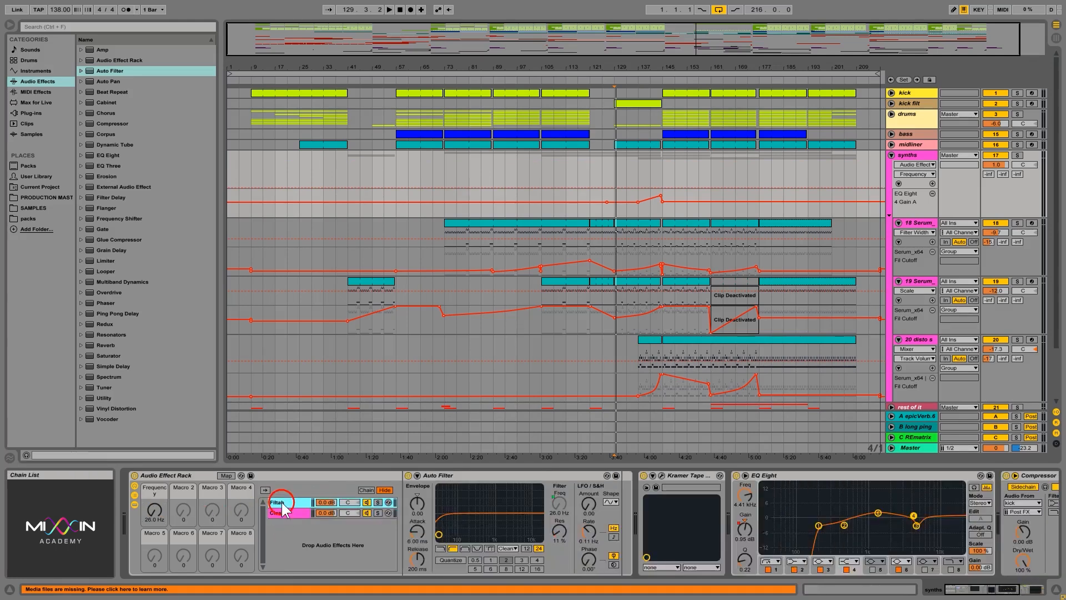
pyautogui.click(366, 490)
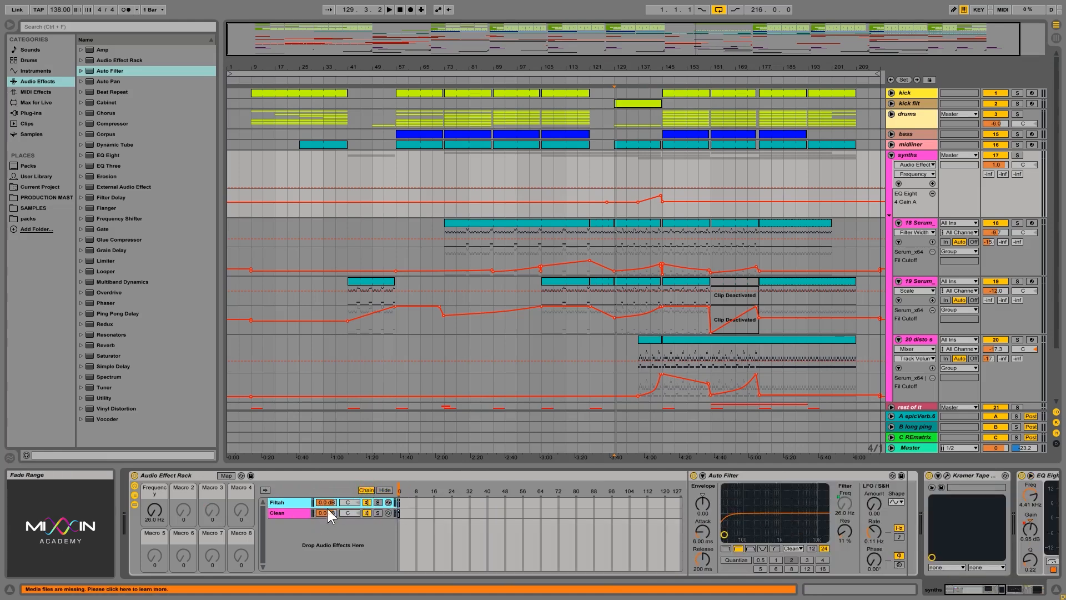
# Step: Try adjusting the chain select ruler and the chain zones
pyautogui.click(397, 483)
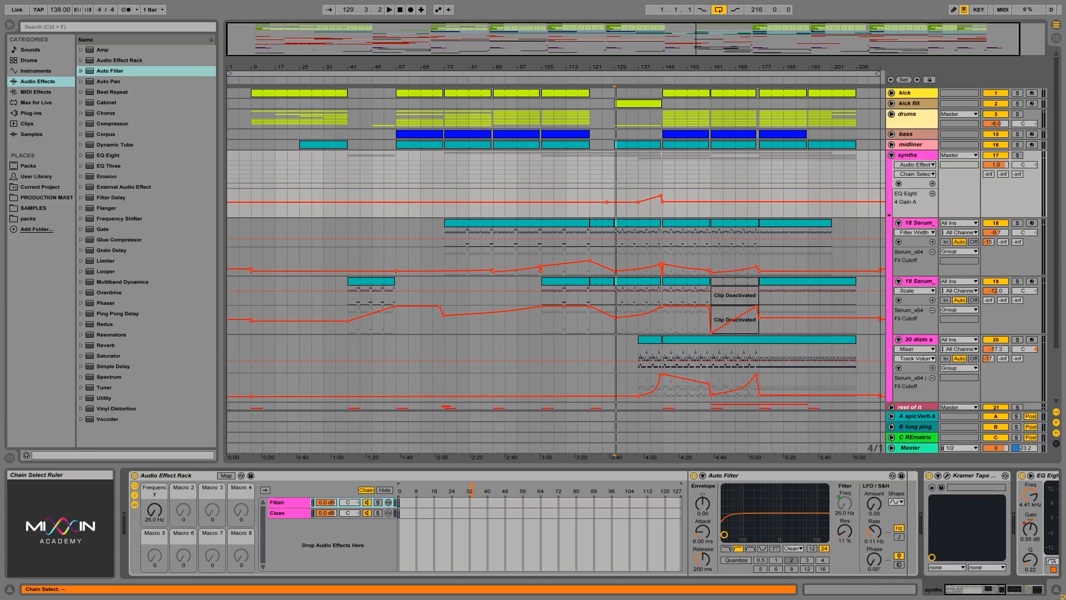
pyautogui.moveTo(471, 492); pyautogui.dragTo(524, 489)
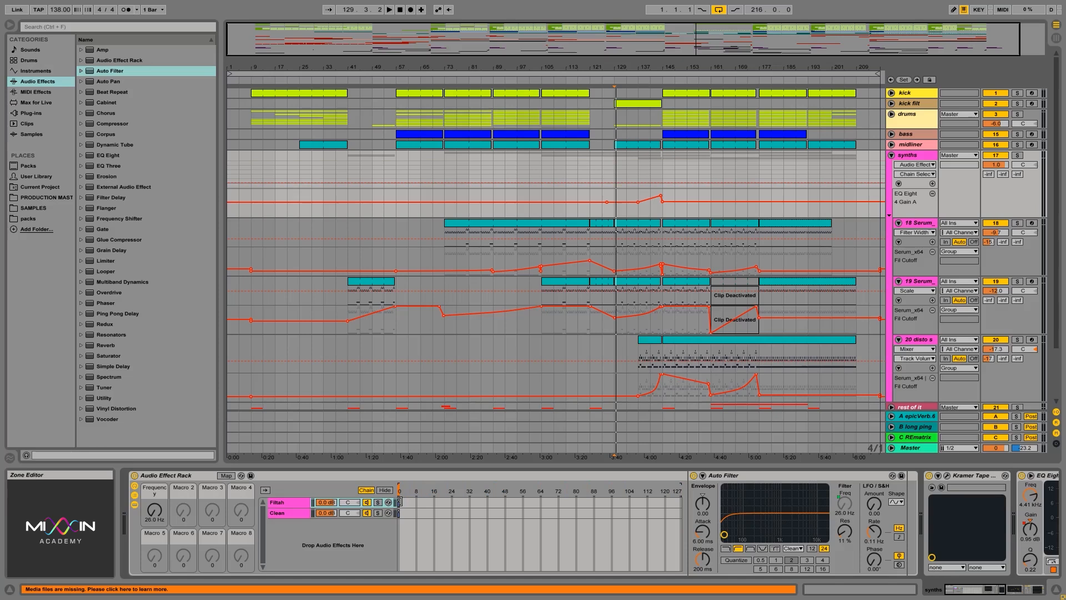
pyautogui.click(406, 503)
pyautogui.moveTo(405, 503)
pyautogui.mouseDown()
pyautogui.moveTo(428, 502)
pyautogui.moveTo(404, 507)
pyautogui.mouseUp()
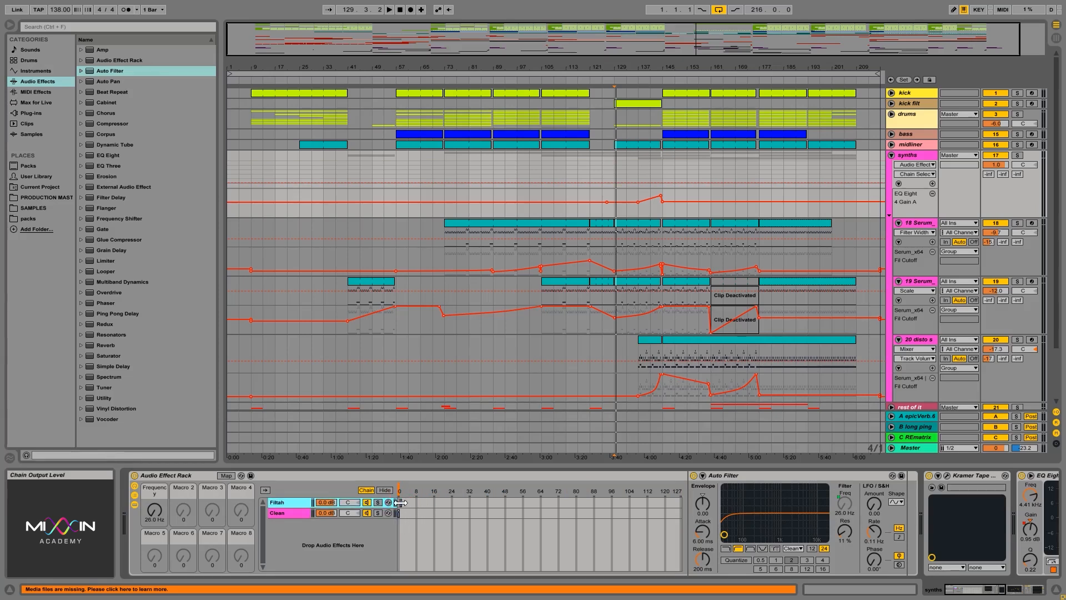
pyautogui.click(399, 483)
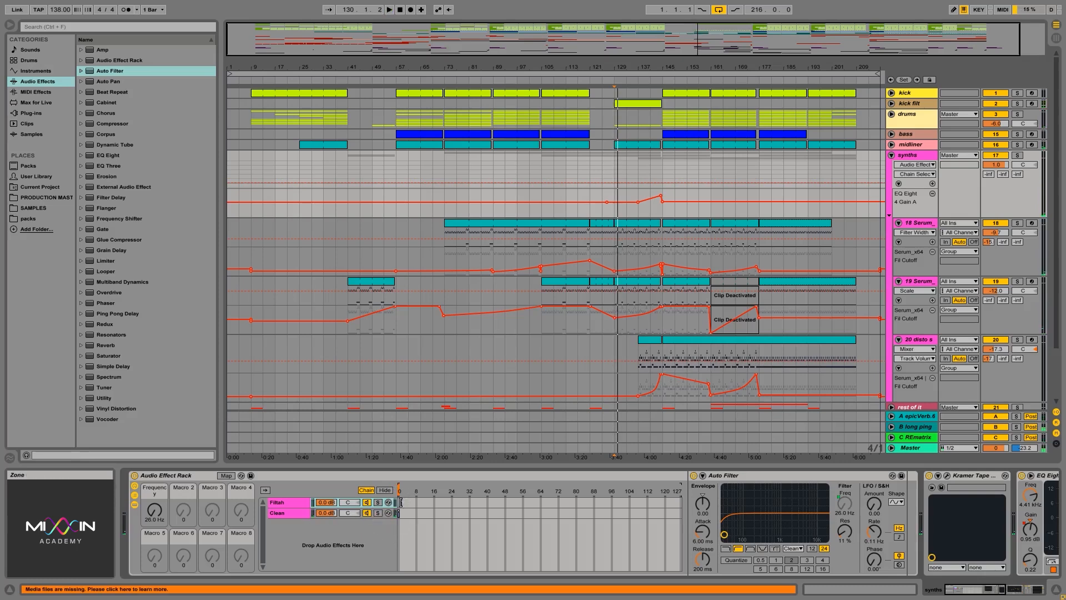
pyautogui.moveTo(399, 484); pyautogui.dragTo(414, 484)
pyautogui.click(398, 482)
pyautogui.click(291, 511)
pyautogui.click(294, 503)
pyautogui.click(294, 511)
pyautogui.click(298, 502)
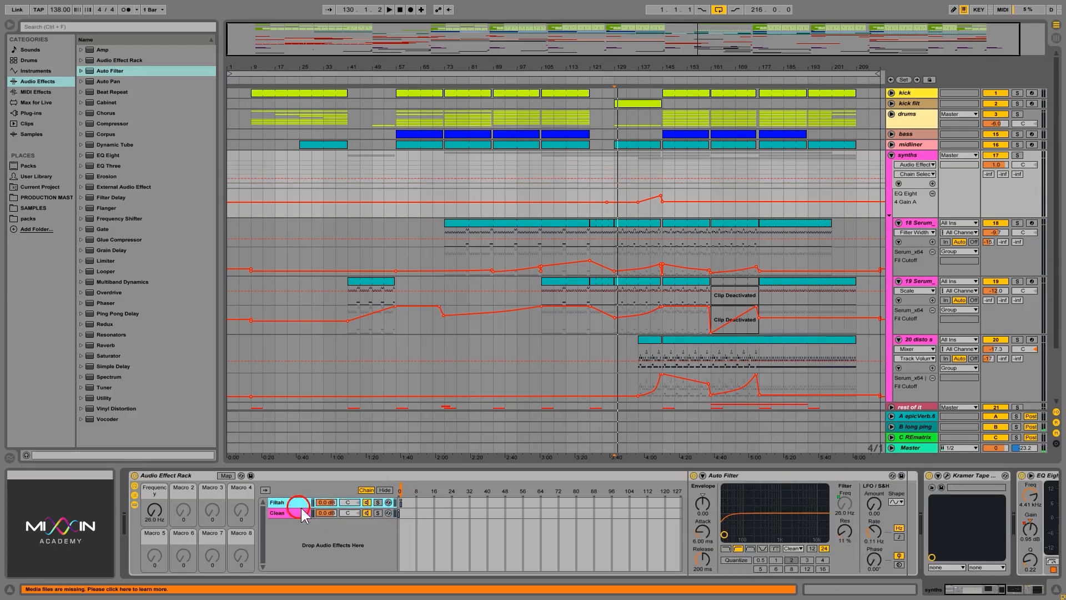
# Step: Stretch the Filtah chain's zone across the full 0 to 127 chain select range
pyautogui.click(397, 513)
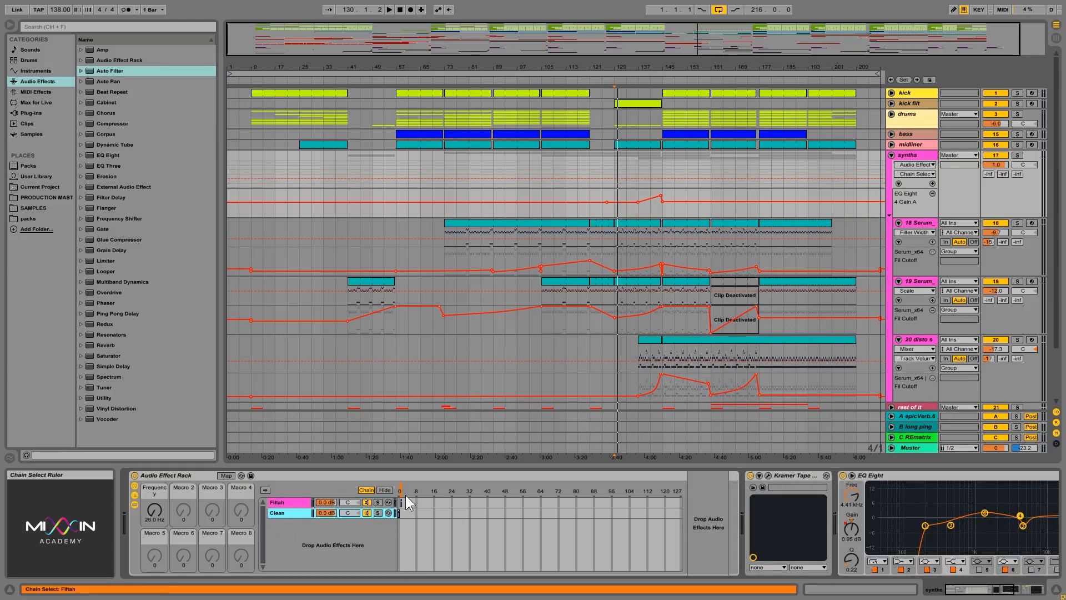
pyautogui.click(399, 501)
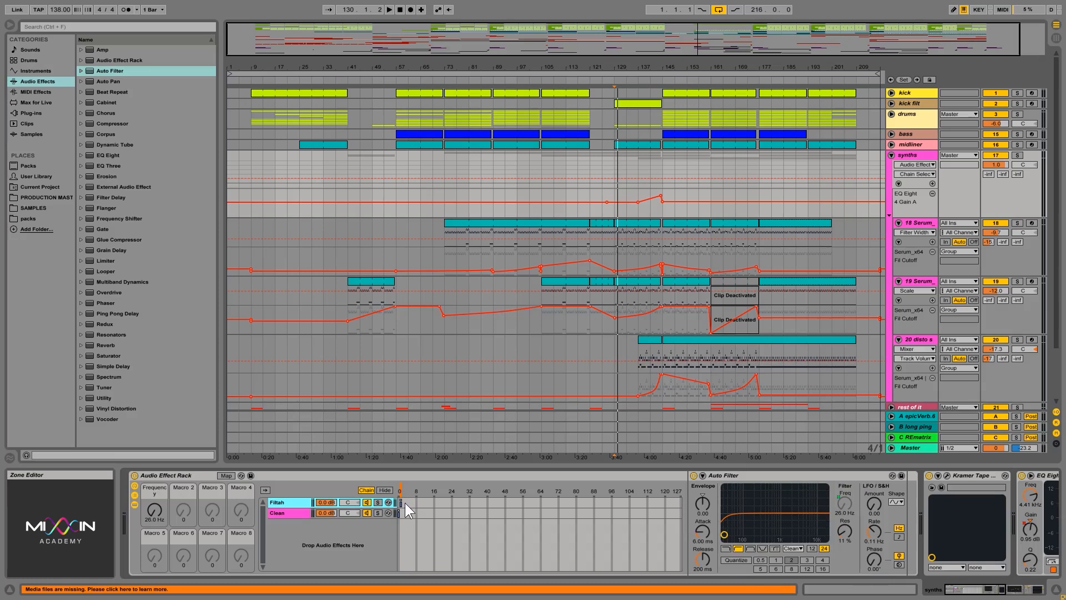
pyautogui.moveTo(405, 503); pyautogui.dragTo(681, 497)
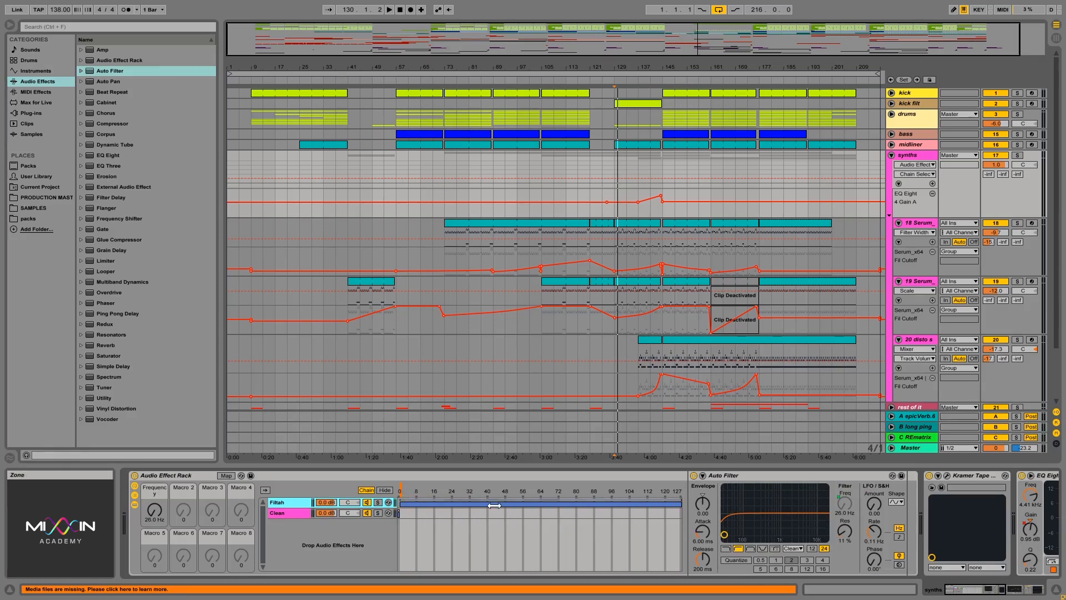
pyautogui.click(841, 505)
pyautogui.click(400, 488)
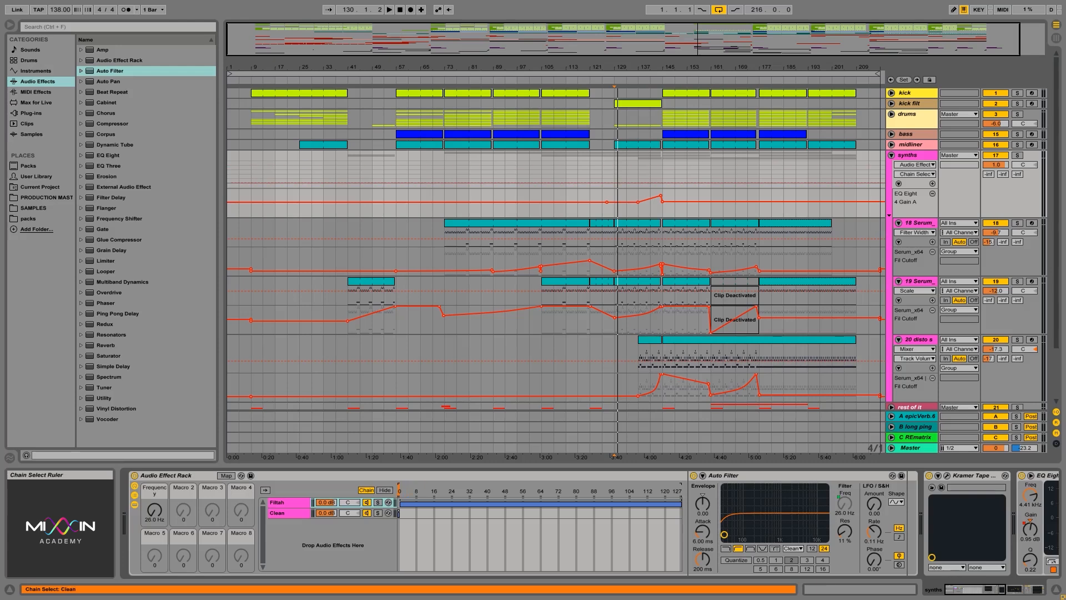
# Step: Map the chain selector to Macro 1 and sweep the macro up and back to zero to test it
pyautogui.rightClick(400, 496)
pyautogui.click(448, 425)
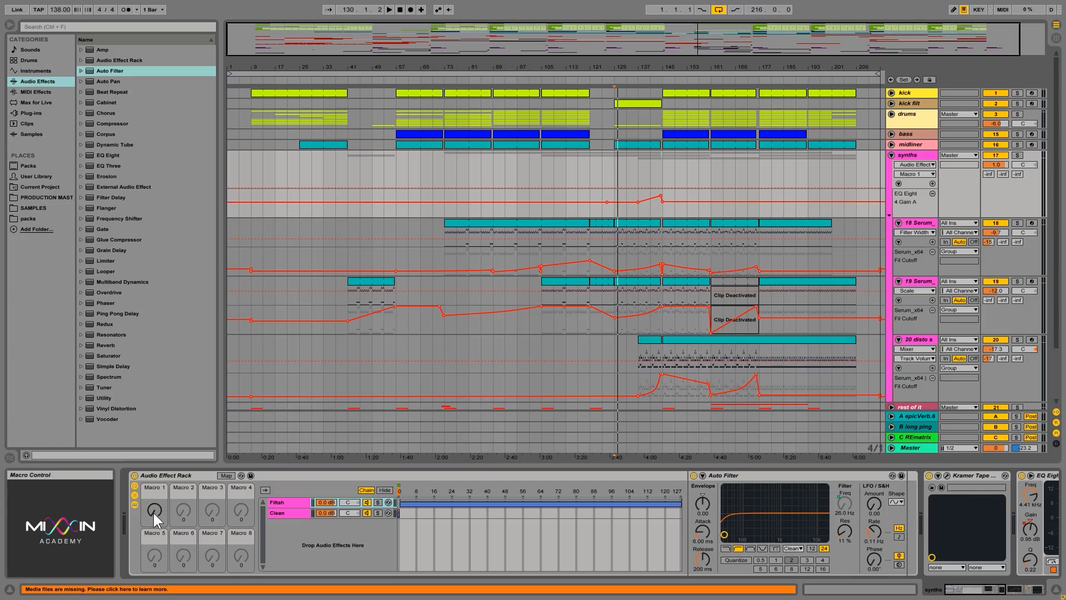
pyautogui.moveTo(156, 512); pyautogui.dragTo(156, 466)
pyautogui.click(159, 505)
pyautogui.moveTo(153, 510); pyautogui.dragTo(153, 483)
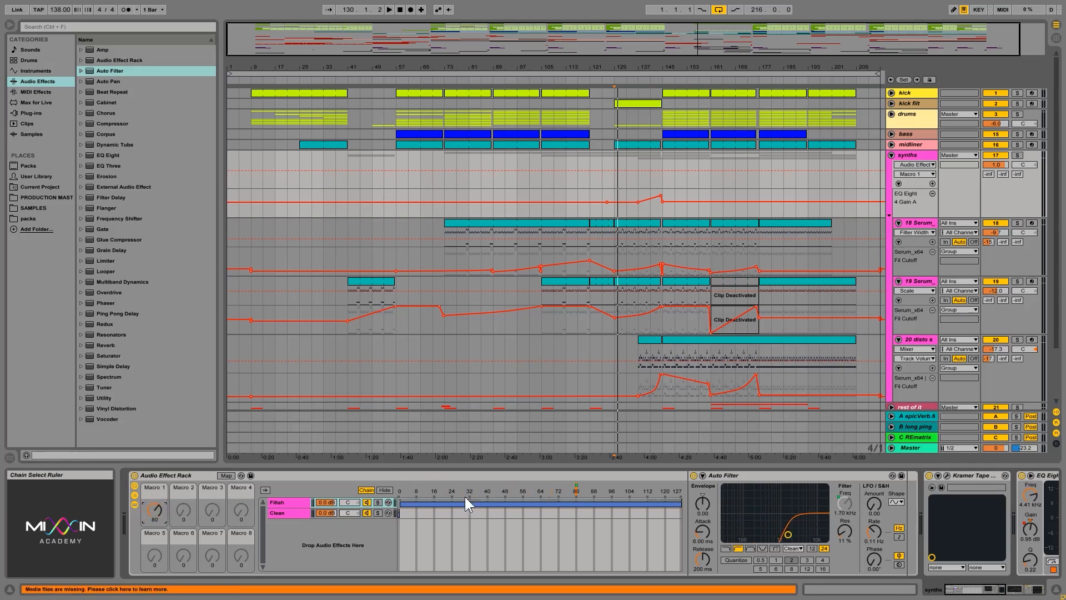
pyautogui.moveTo(154, 510); pyautogui.dragTo(154, 550)
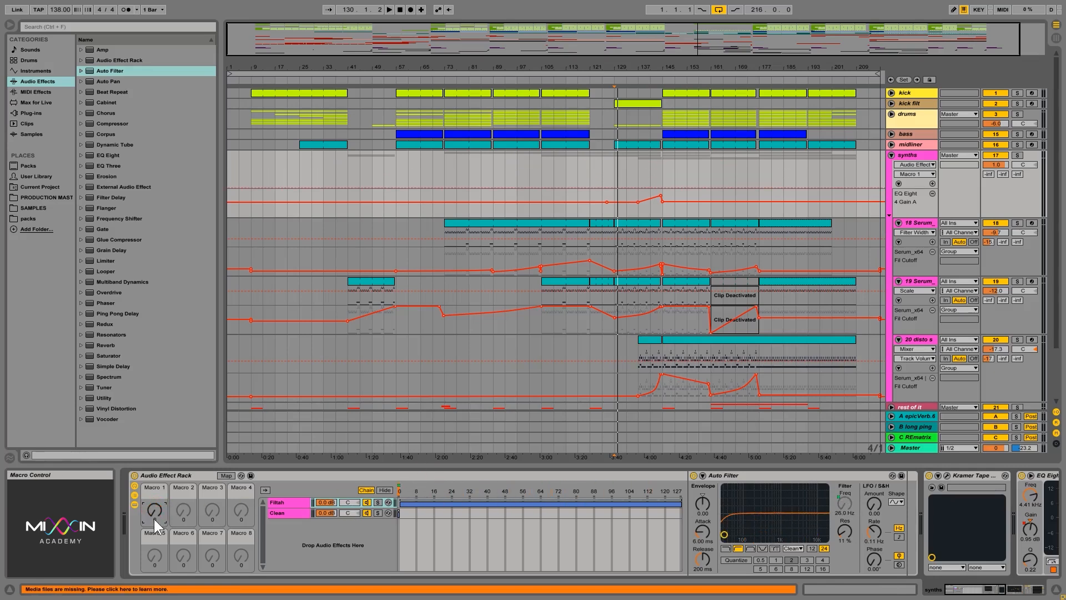
pyautogui.moveTo(154, 508); pyautogui.dragTo(154, 504)
# Step: Switch back and forth between the Filtah and Clean chains to compare them
pyautogui.click(296, 504)
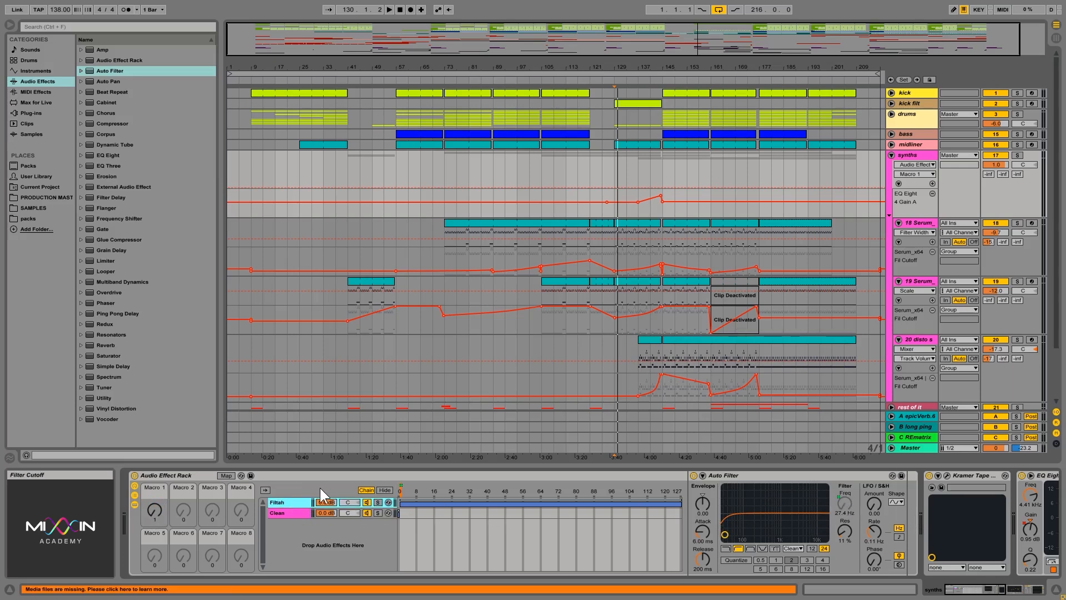
pyautogui.moveTo(153, 512); pyautogui.dragTo(158, 515)
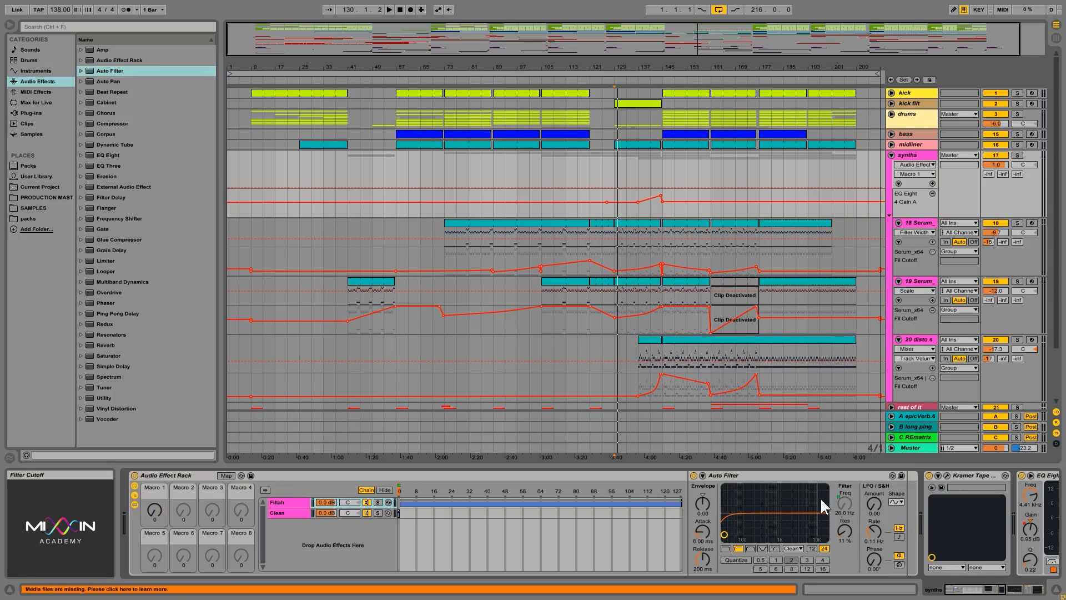
pyautogui.click(286, 512)
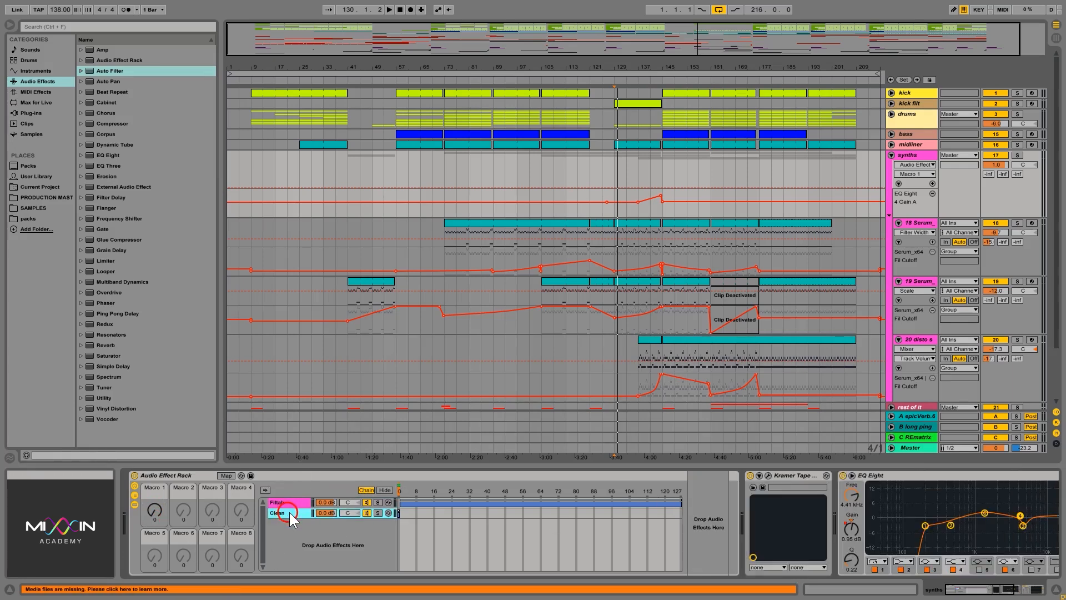
pyautogui.click(291, 502)
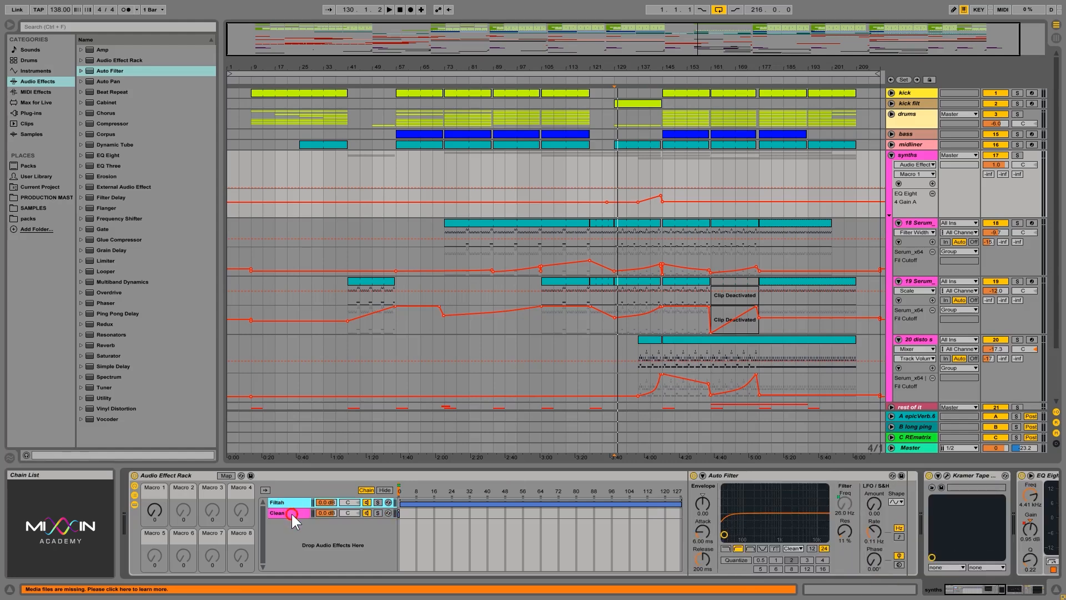
pyautogui.click(290, 512)
pyautogui.click(290, 503)
pyautogui.click(296, 512)
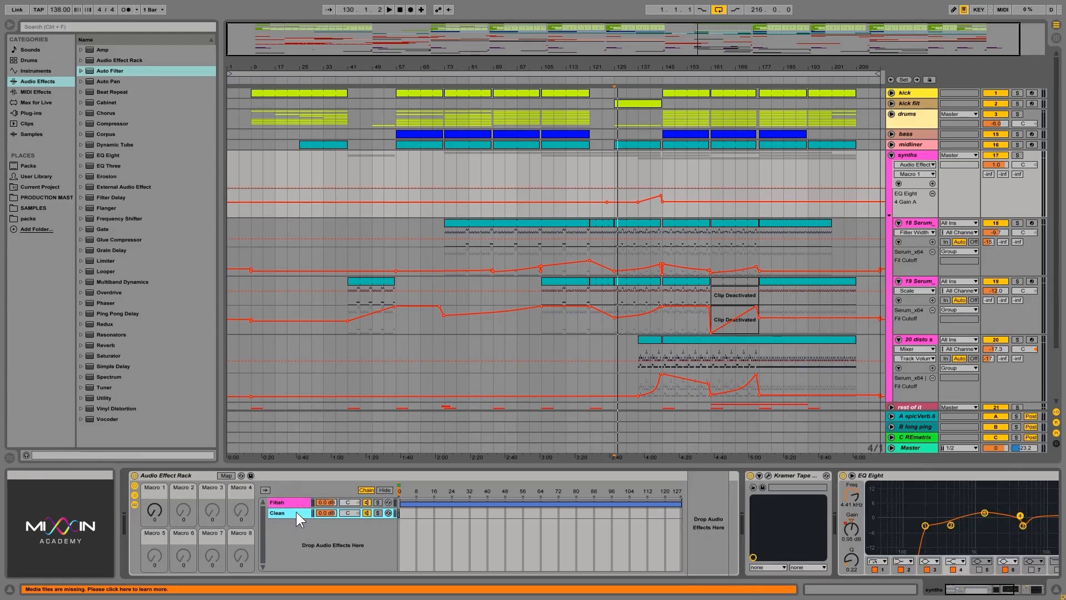
pyautogui.click(293, 502)
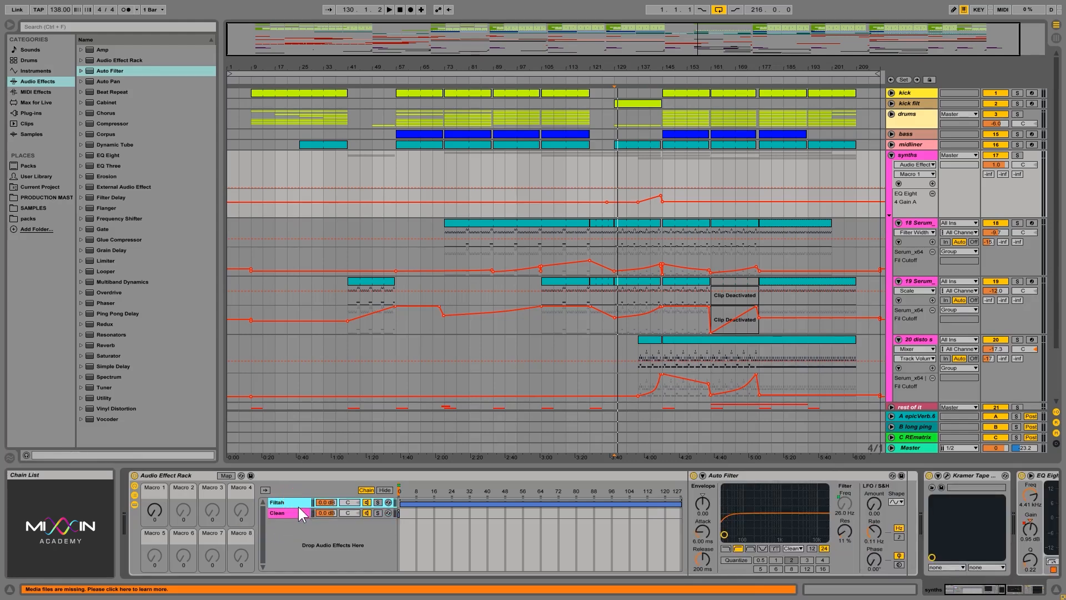
pyautogui.click(295, 512)
# Step: Select the Filtah chain and turn Macro 1 back down to zero
pyautogui.moveTo(155, 510)
pyautogui.mouseDown()
pyautogui.moveTo(155, 494)
pyautogui.moveTo(155, 527)
pyautogui.mouseUp()
pyautogui.click(300, 502)
pyautogui.click(399, 513)
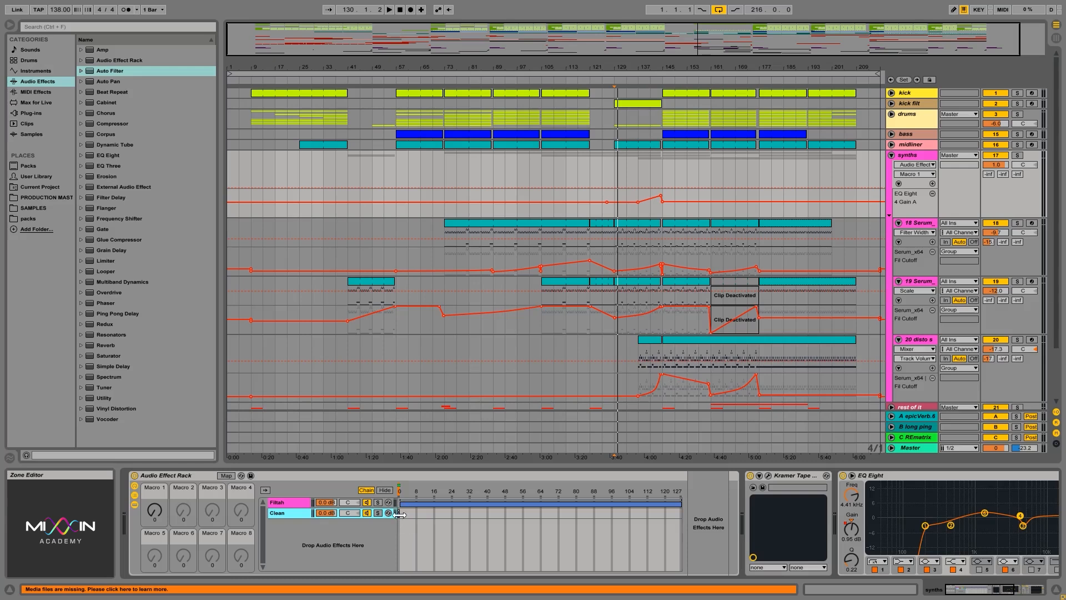
pyautogui.click(301, 501)
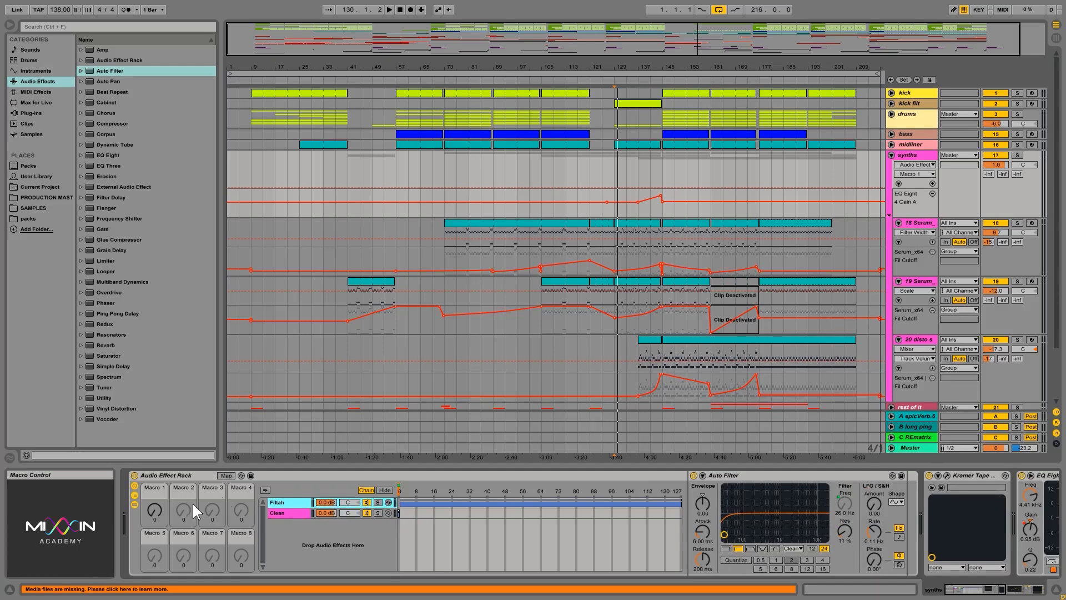
pyautogui.moveTo(152, 513); pyautogui.dragTo(155, 536)
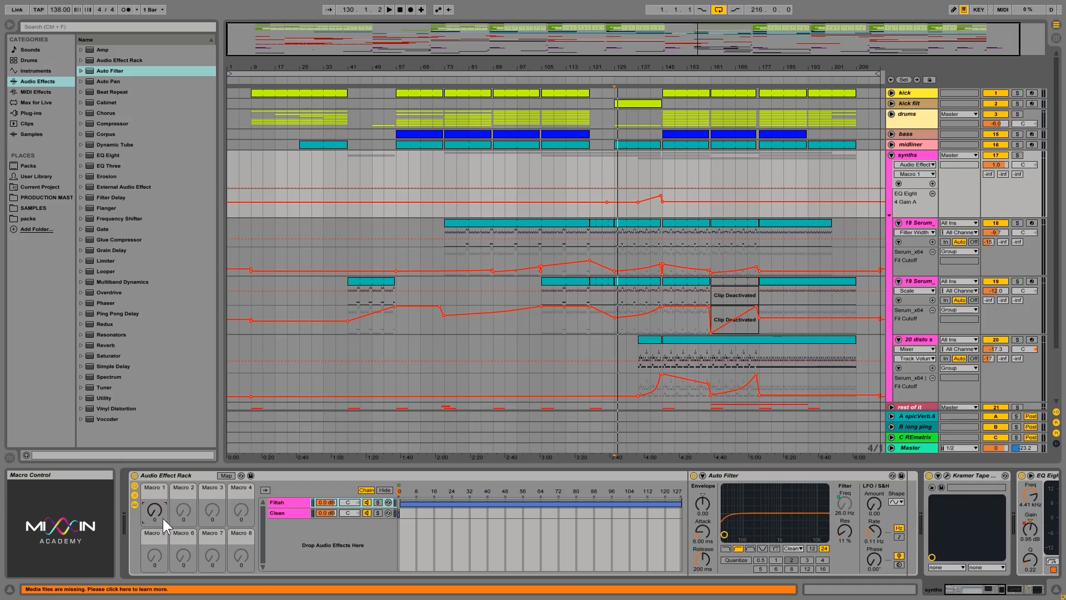
# Step: Select the Clean chain and sweep Macro 1 up and down to test the chain switching
pyautogui.click(280, 509)
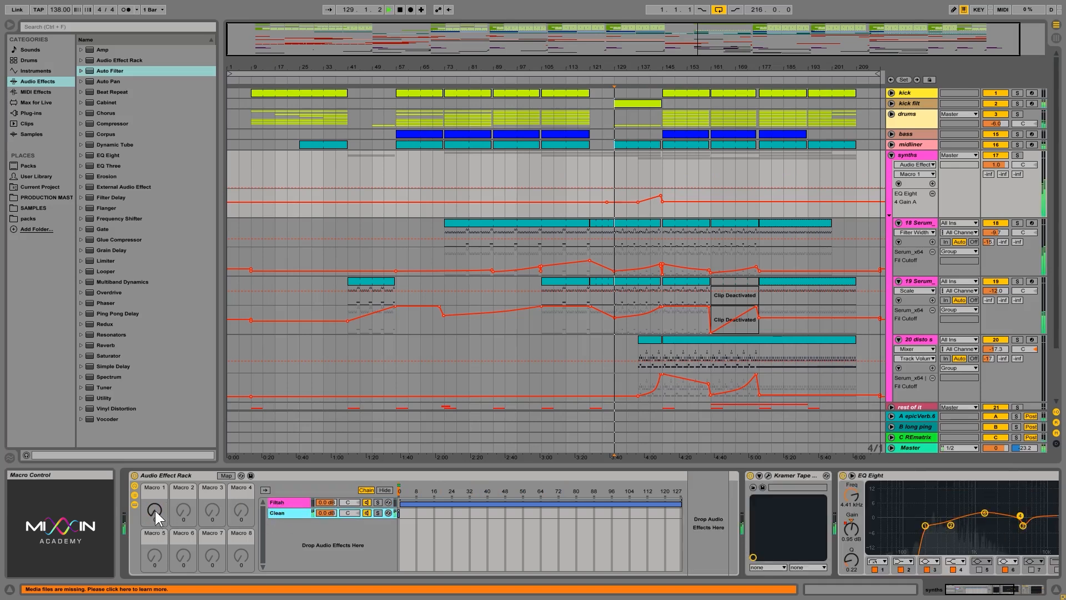
pyautogui.moveTo(155, 511); pyautogui.dragTo(155, 455)
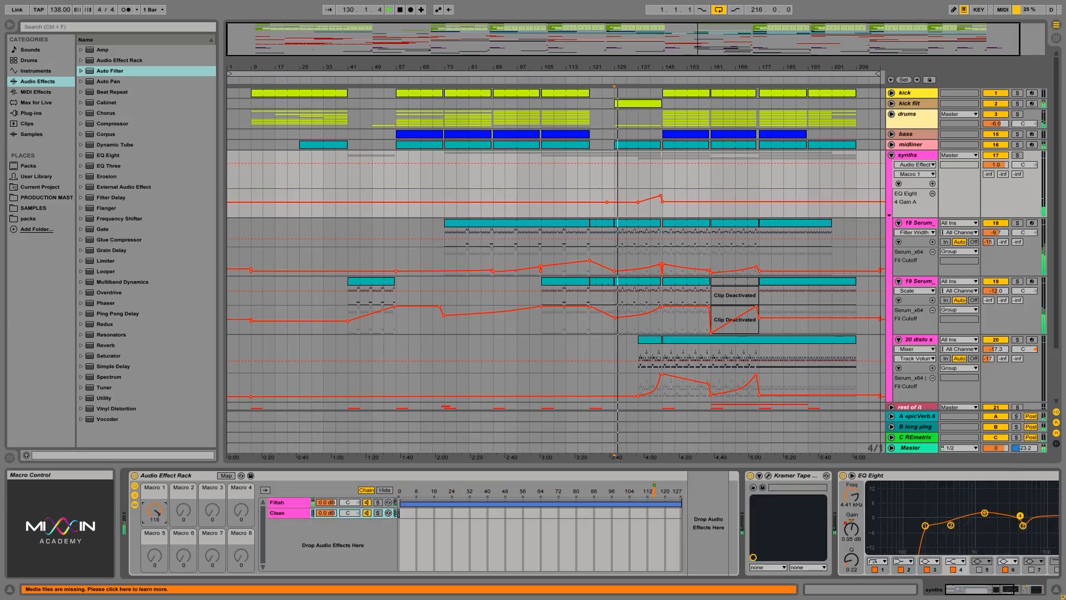
pyautogui.moveTo(155, 511); pyautogui.dragTo(155, 571)
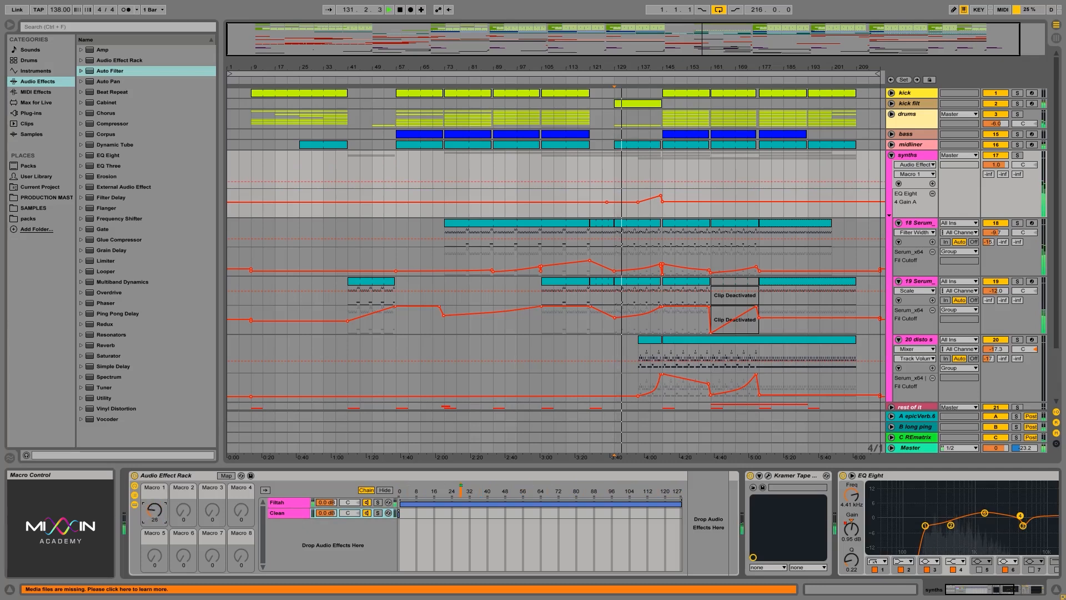
pyautogui.moveTo(154, 510); pyautogui.dragTo(155, 516)
# Step: Solo the synths group and play the arrangement from bar 145 to audition the rack
pyautogui.press('space')
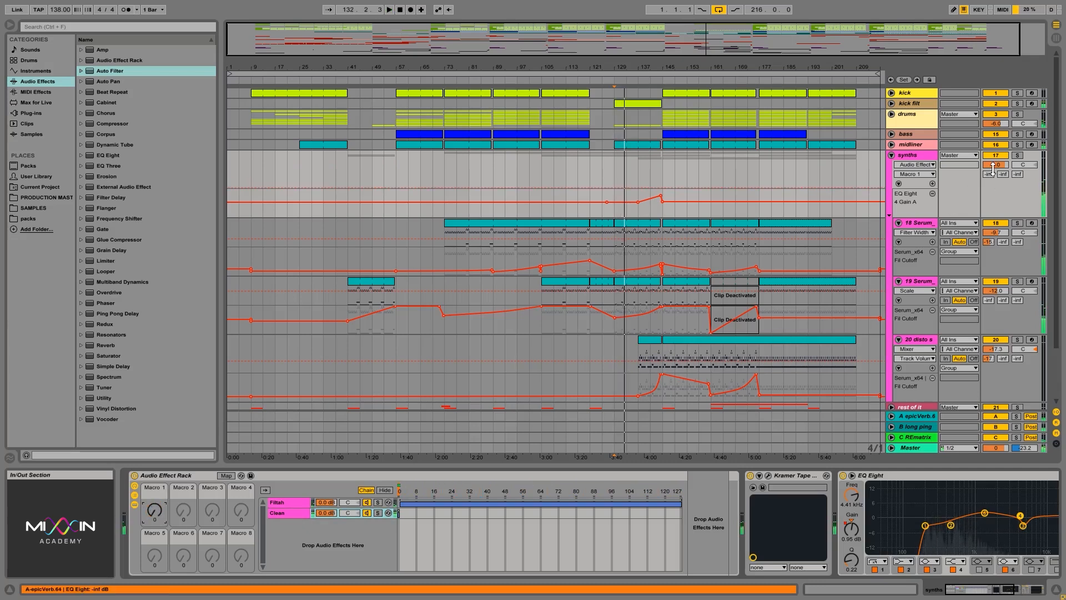
pyautogui.click(1017, 156)
pyautogui.click(661, 169)
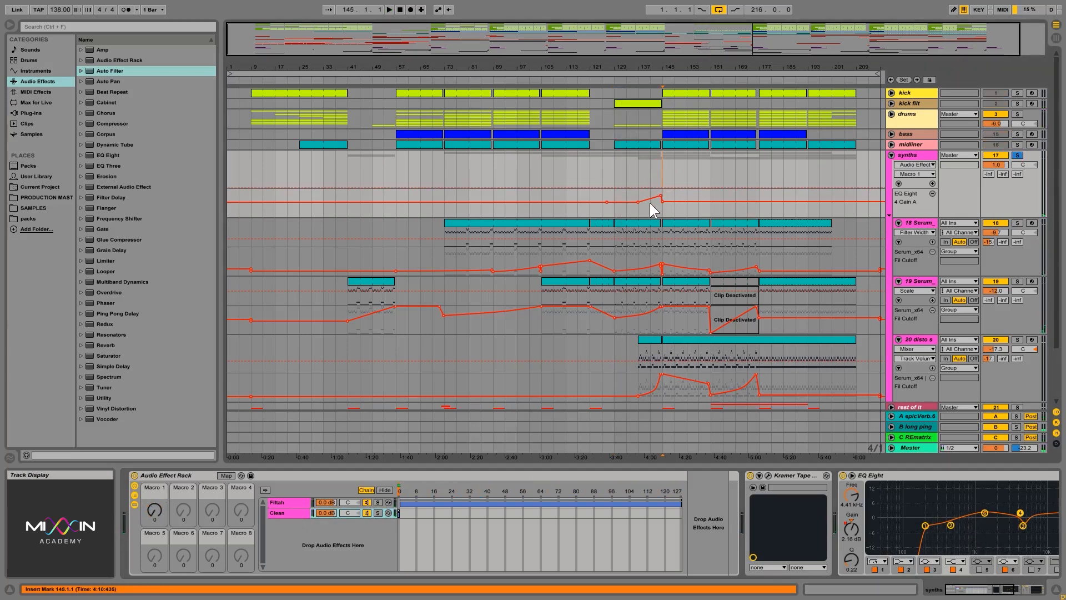
pyautogui.press('space')
pyautogui.moveTo(155, 511)
pyautogui.mouseDown()
pyautogui.moveTo(155, 452)
pyautogui.moveTo(155, 511)
pyautogui.mouseUp()
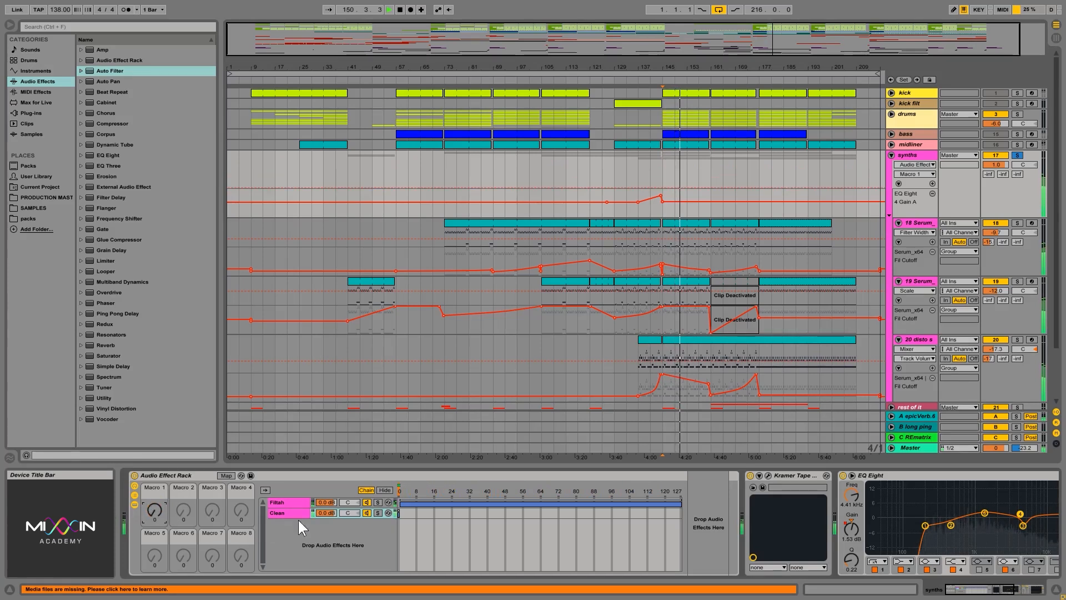
pyautogui.press('space')
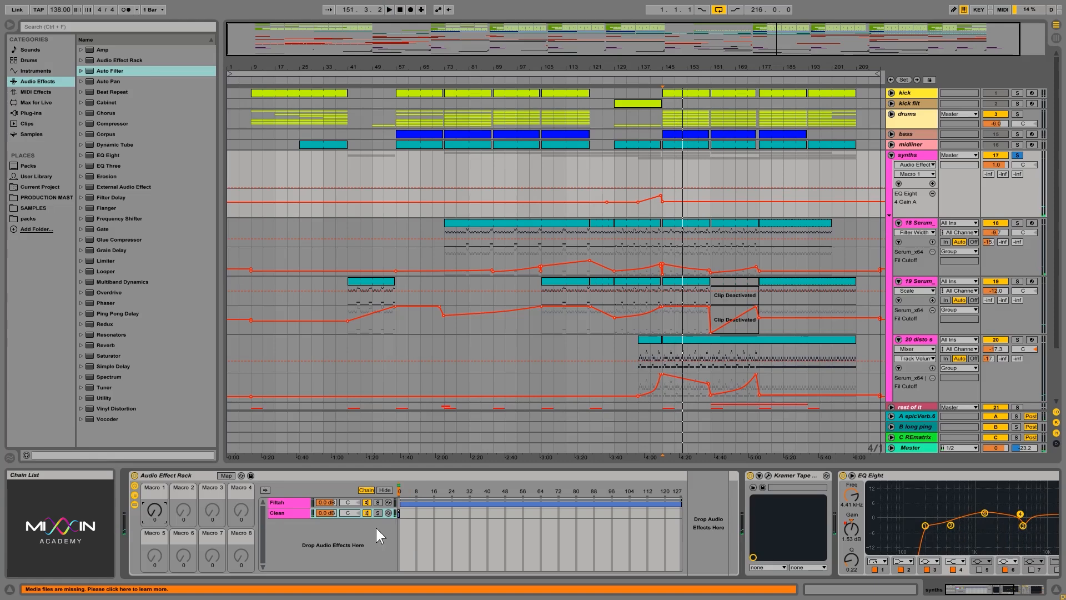
# Step: Switch back and forth between the Filtah and Clean chains to compare them
pyautogui.click(291, 502)
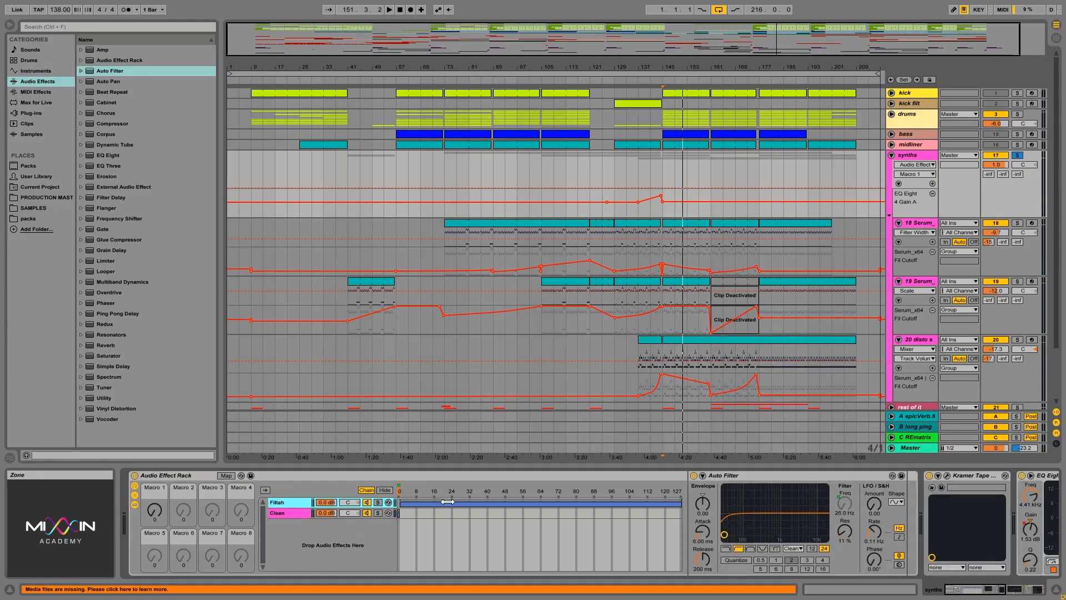
pyautogui.click(299, 513)
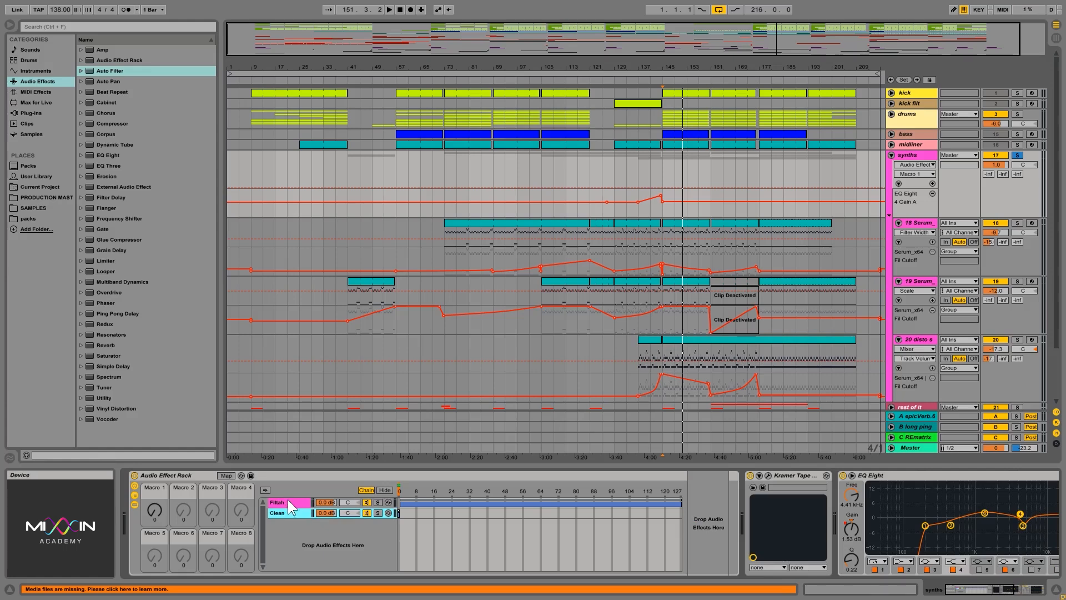
pyautogui.click(288, 501)
pyautogui.click(289, 512)
pyautogui.click(288, 502)
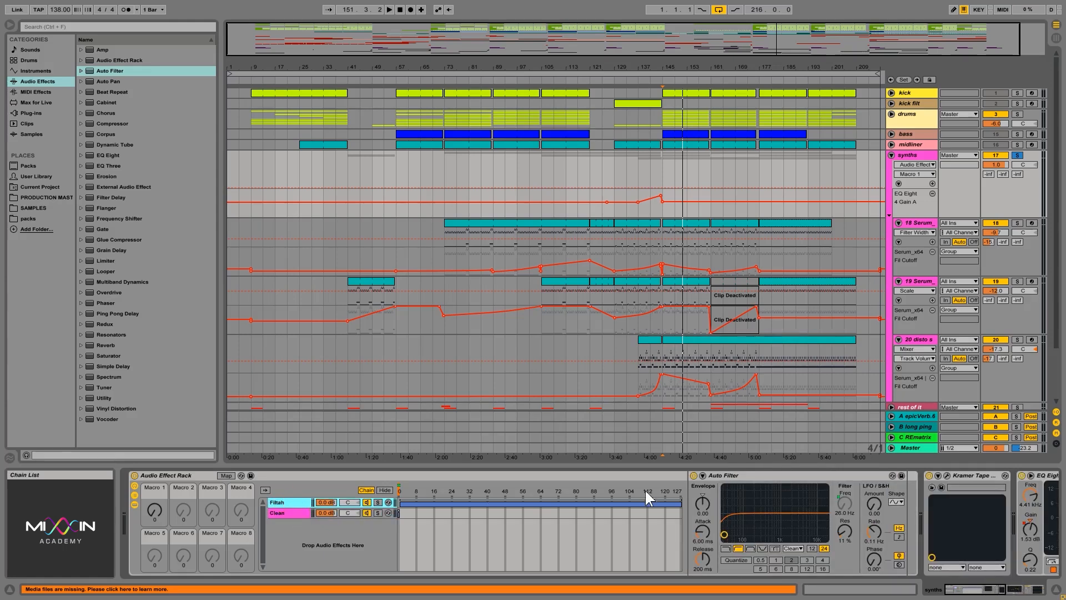
# Step: Set the Filtah chain's Auto Filter to low-pass and turn Macro 1 up to 127
pyautogui.click(726, 548)
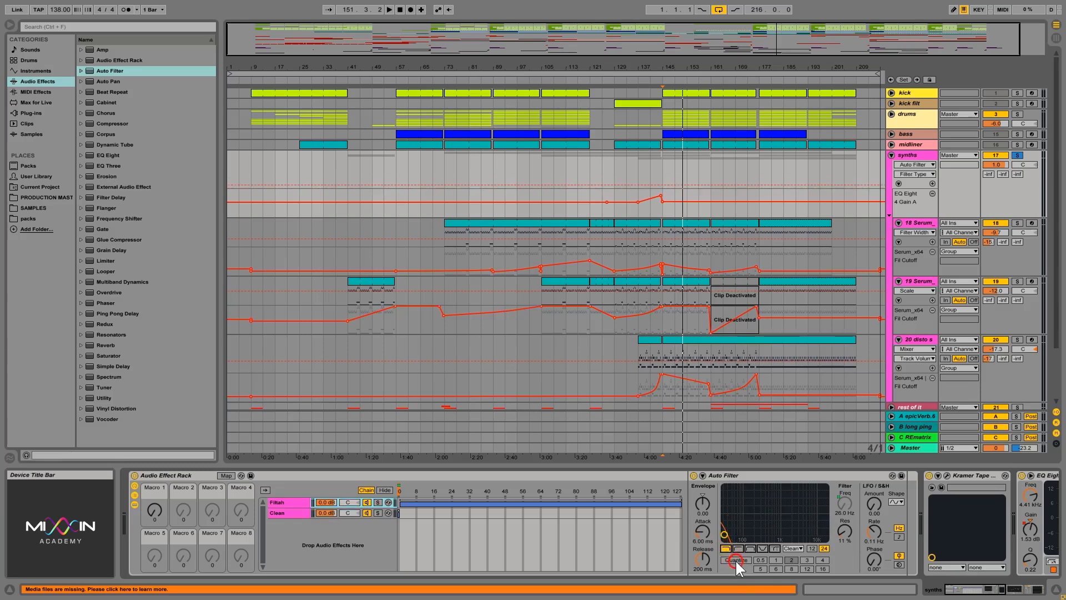
pyautogui.click(147, 514)
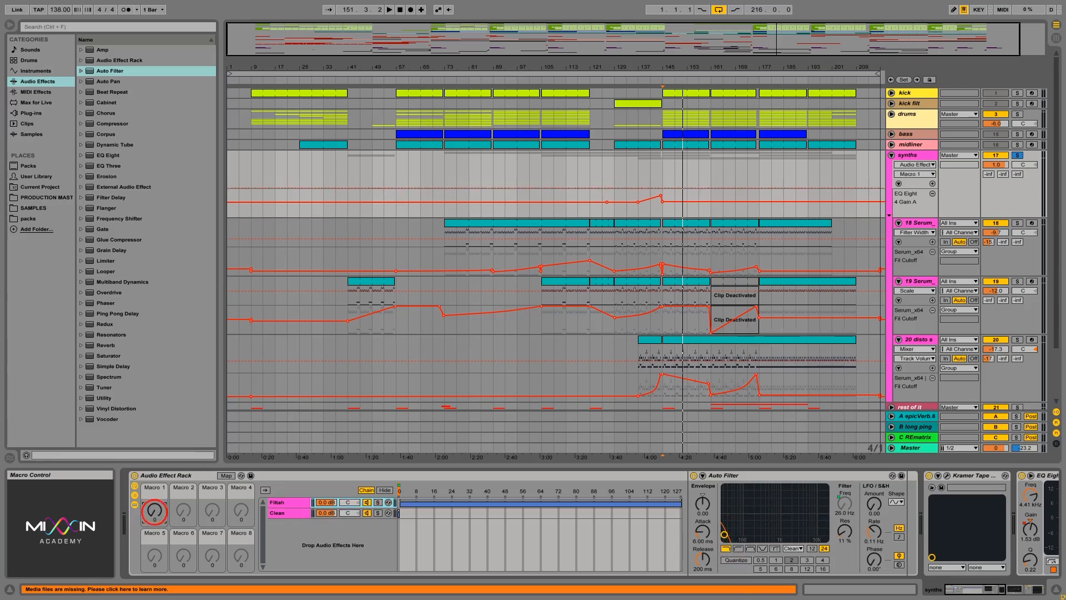
pyautogui.moveTo(154, 510); pyautogui.dragTo(155, 450)
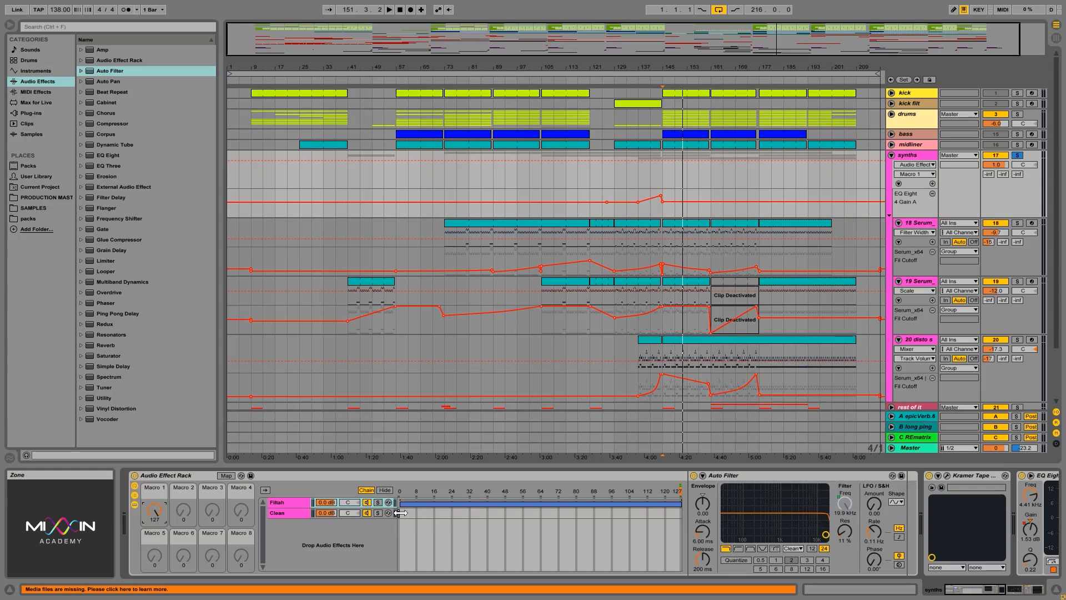
# Step: Narrow the Clean chain's zone to start at 127, then sweep Macro 1 down to 1 and back to 127
pyautogui.moveTo(399, 512); pyautogui.dragTo(679, 512)
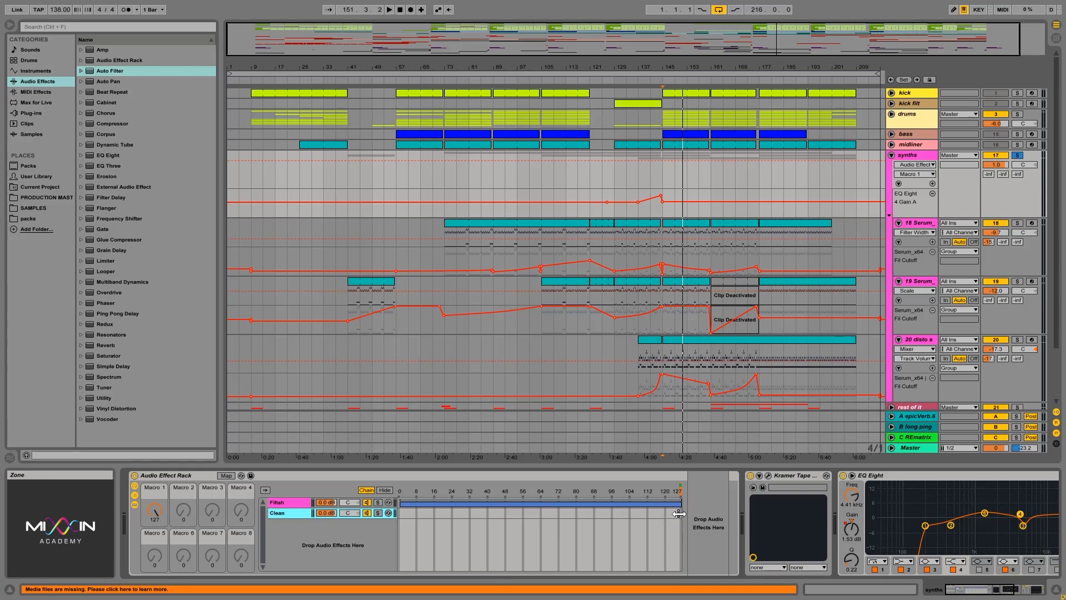
pyautogui.click(666, 500)
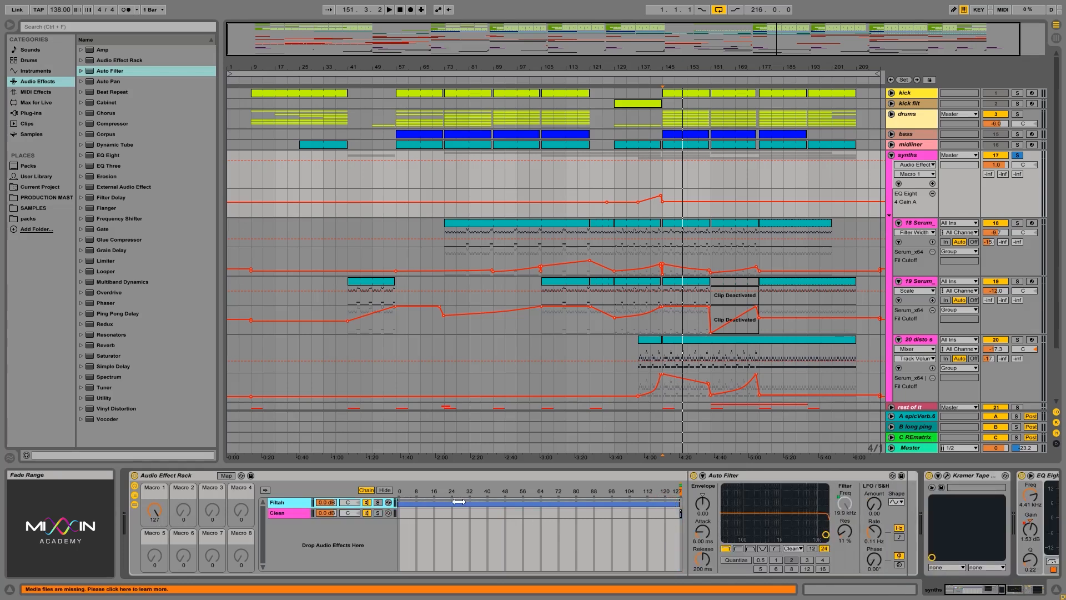
pyautogui.click(155, 509)
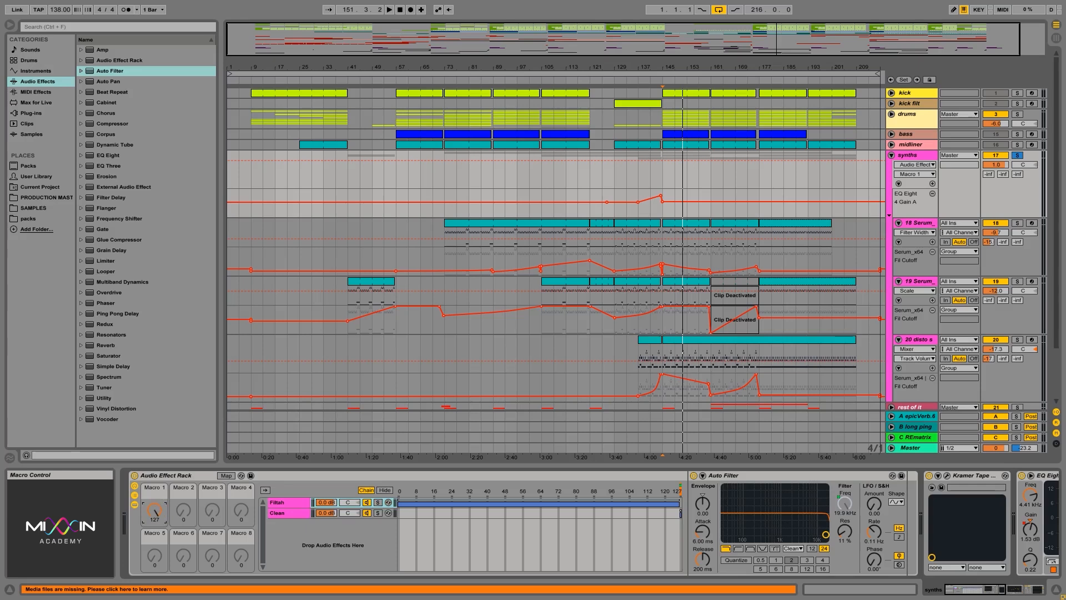
pyautogui.moveTo(154, 510); pyautogui.dragTo(154, 586)
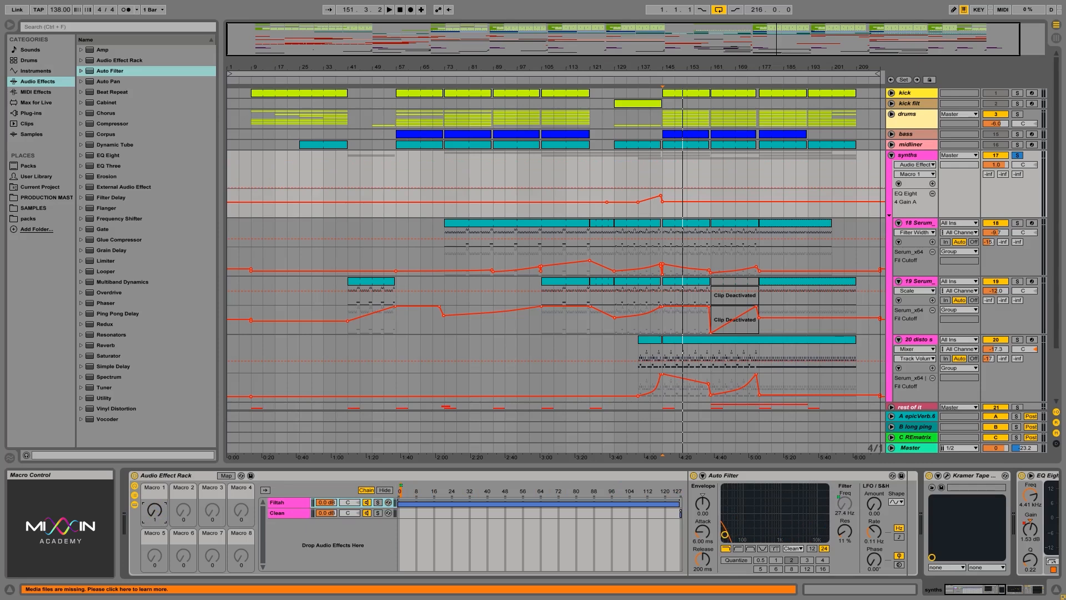
pyautogui.moveTo(155, 586); pyautogui.dragTo(154, 513)
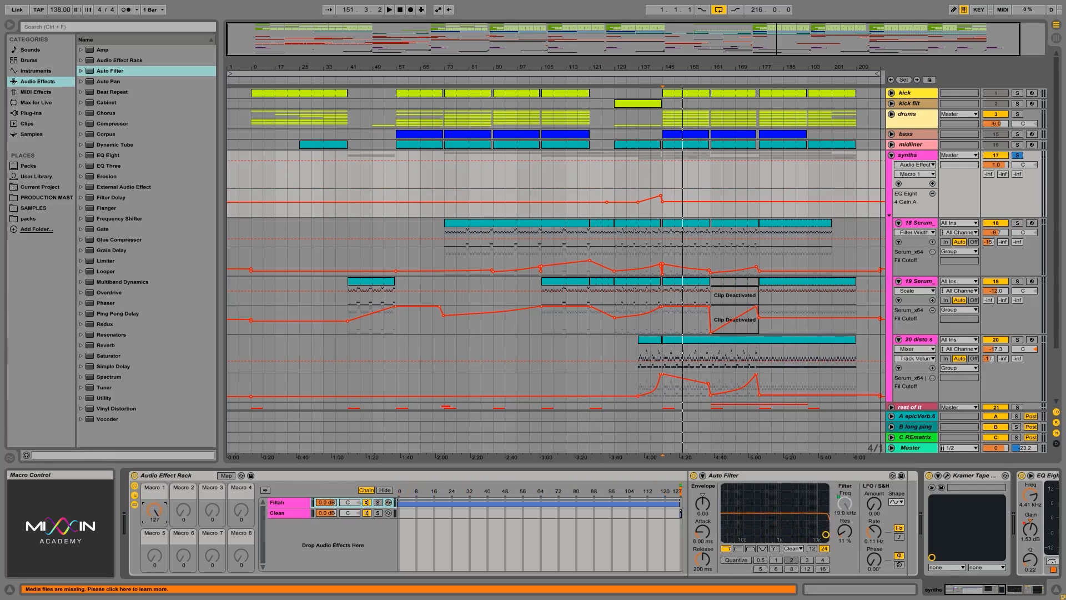
# Step: Select the Clean chain and play the section back to audition it
pyautogui.click(306, 516)
pyautogui.press('space')
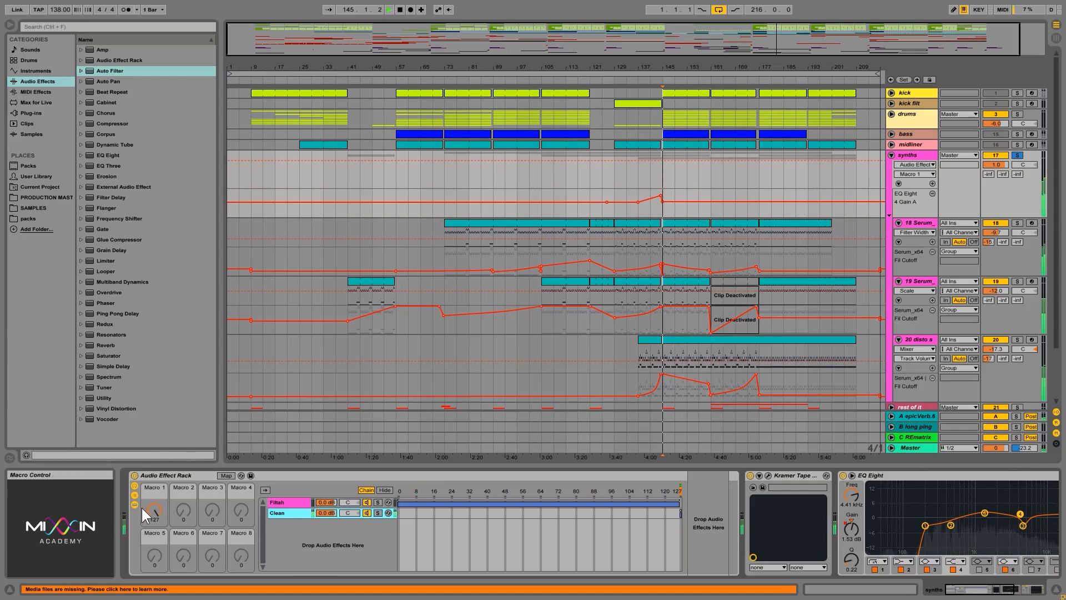
pyautogui.moveTo(142, 508)
pyautogui.mouseDown()
pyautogui.moveTo(142, 566)
pyautogui.moveTo(142, 504)
pyautogui.mouseUp()
pyautogui.press('space')
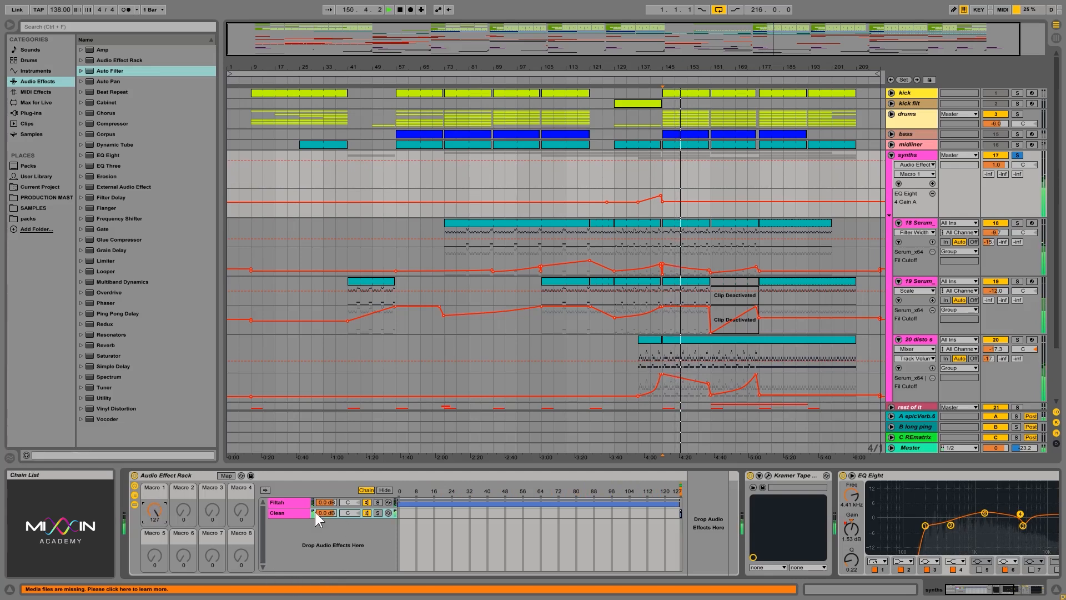
# Step: Switch between the Clean and Filtah chains again to compare them
pyautogui.click(285, 511)
pyautogui.moveTo(153, 515); pyautogui.dragTo(154, 488)
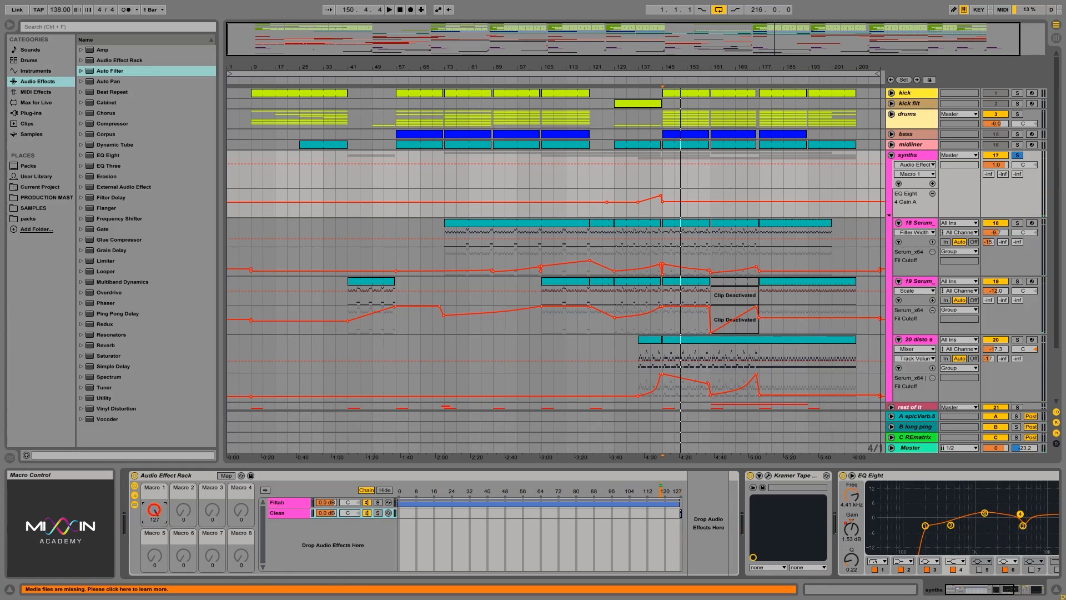
pyautogui.click(297, 503)
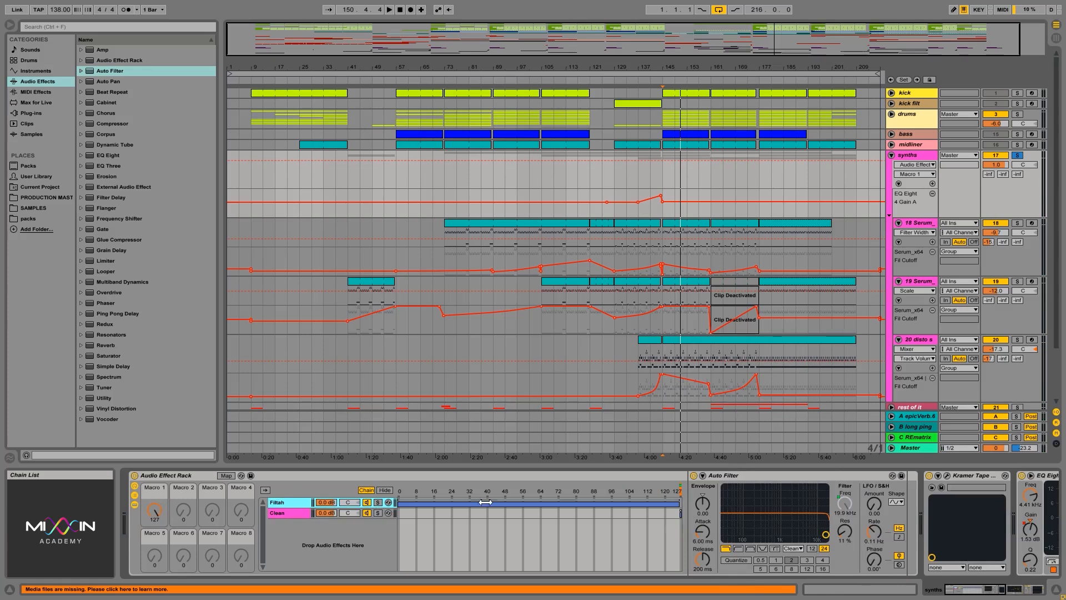
pyautogui.click(299, 511)
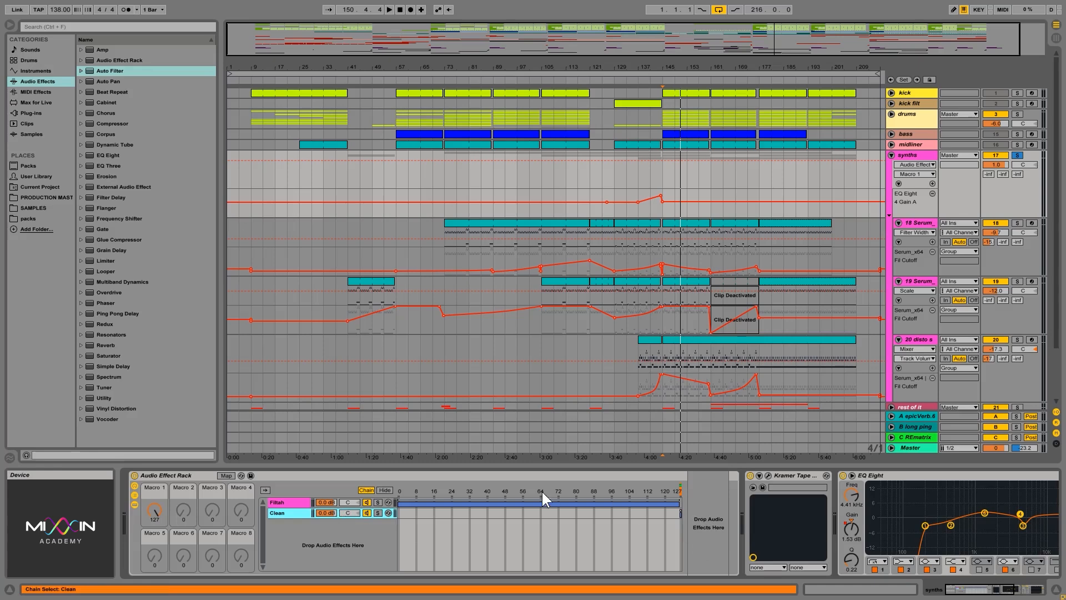
pyautogui.click(294, 502)
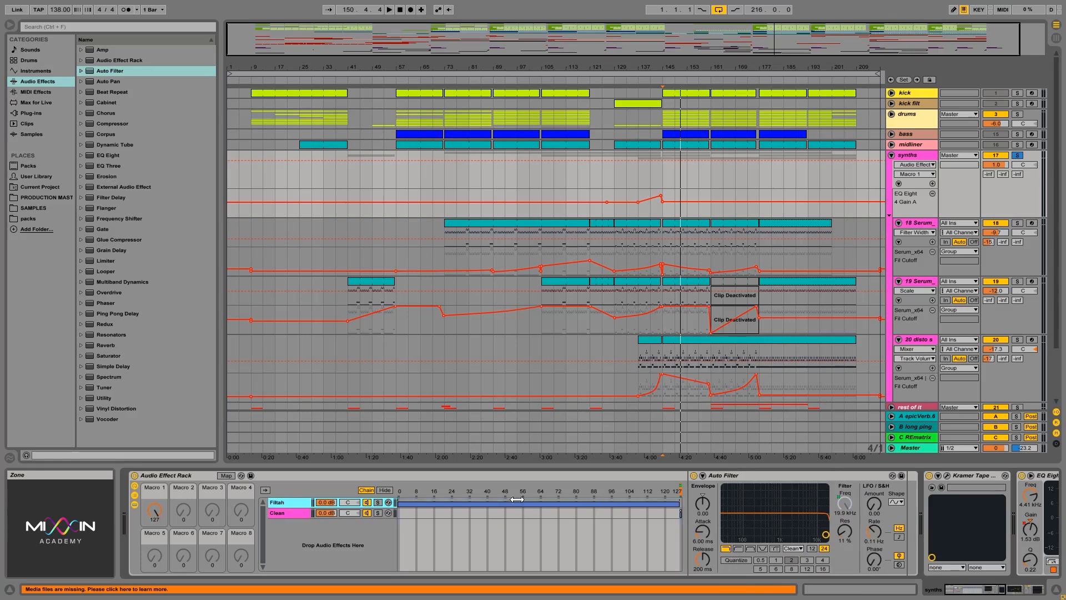
# Step: Stretch the Clean chain's zone back across the full 0 to 127 range
pyautogui.click(680, 512)
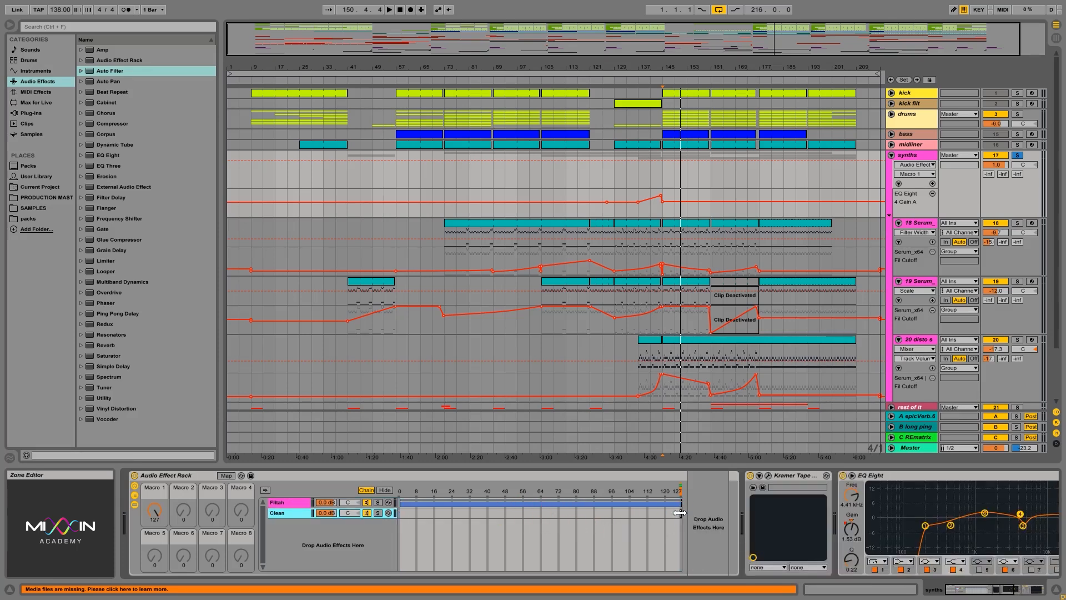
pyautogui.moveTo(680, 512); pyautogui.dragTo(400, 514)
pyautogui.click(286, 502)
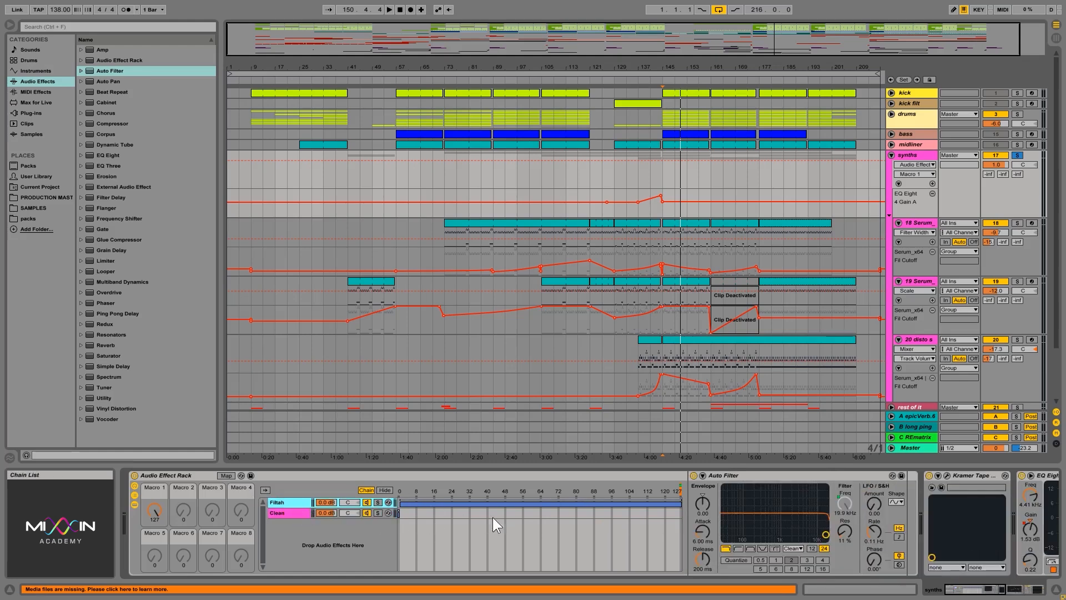
pyautogui.click(273, 511)
pyautogui.click(279, 502)
pyautogui.click(386, 513)
# Step: Invert Macro 1's Auto Filter frequency mapping to a minimum of 19.9 kHz and a maximum of 26.0 Hz
pyautogui.click(226, 476)
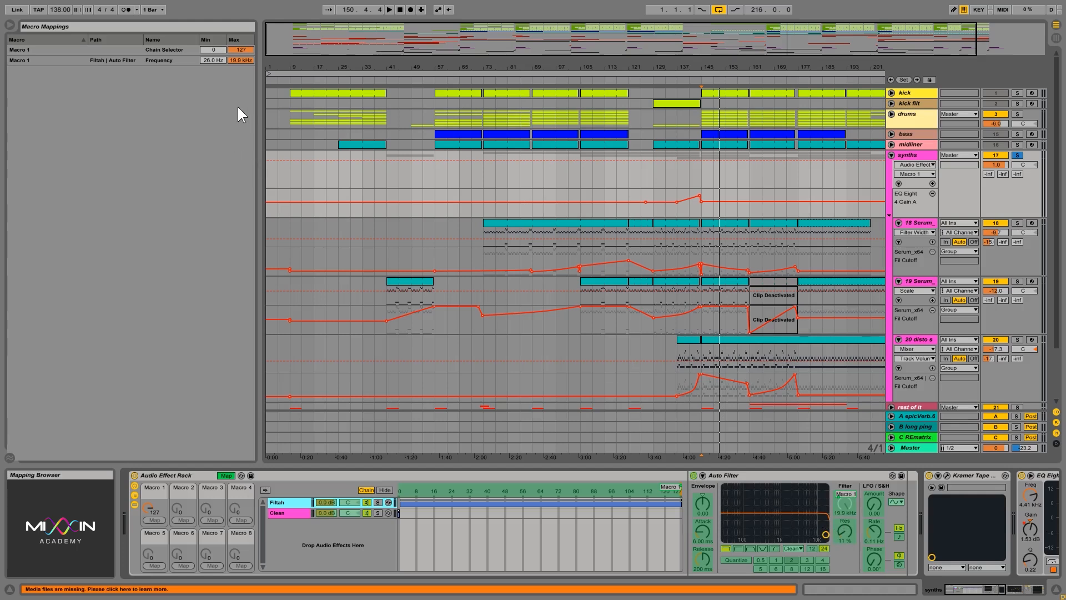
pyautogui.moveTo(214, 61); pyautogui.dragTo(214, 5)
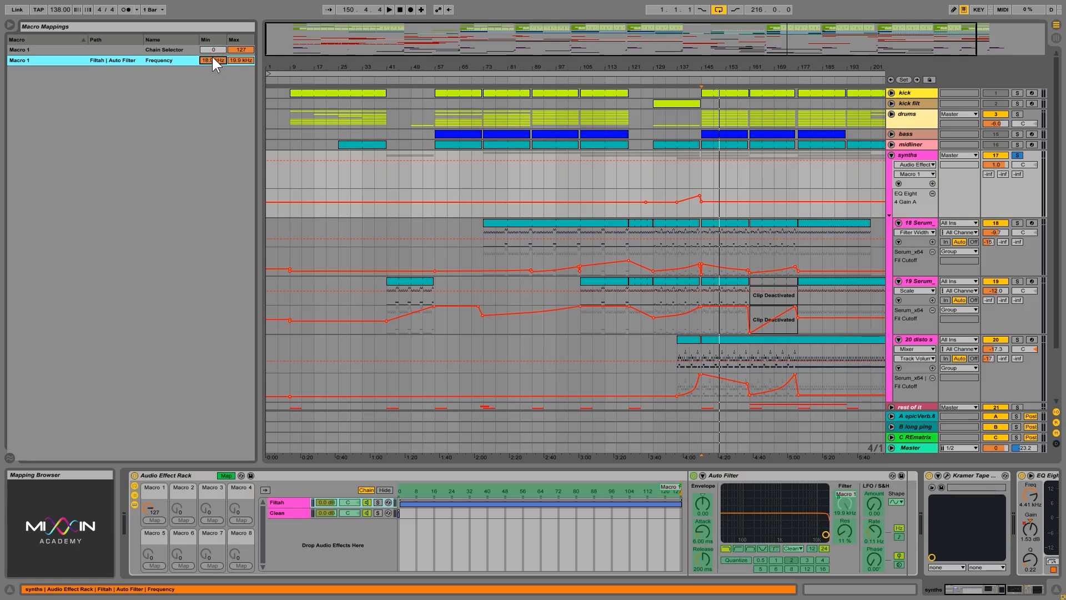
pyautogui.moveTo(240, 60); pyautogui.dragTo(240, 111)
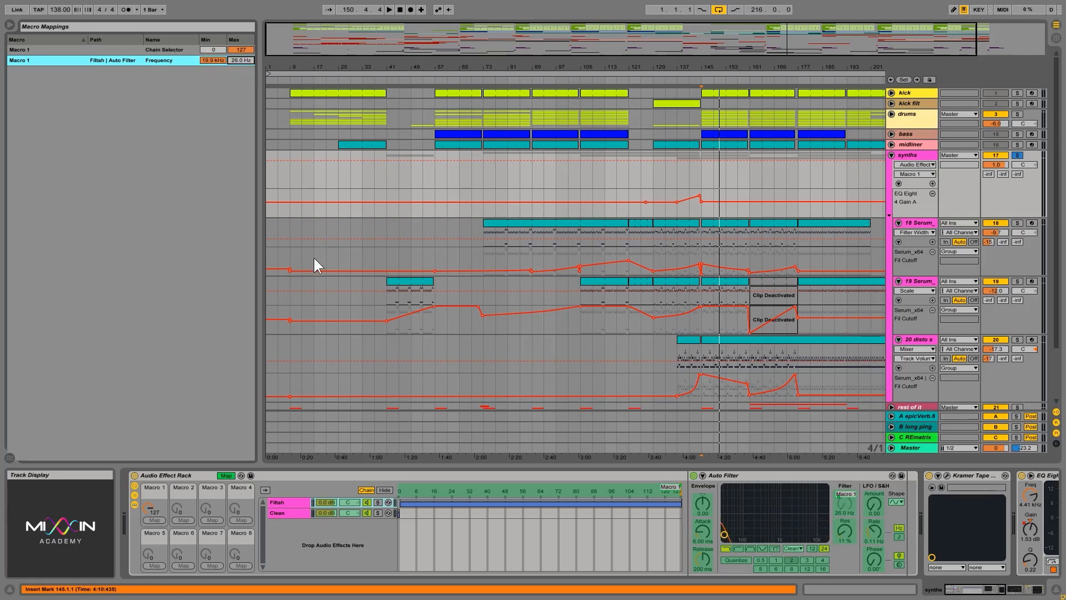
pyautogui.click(226, 476)
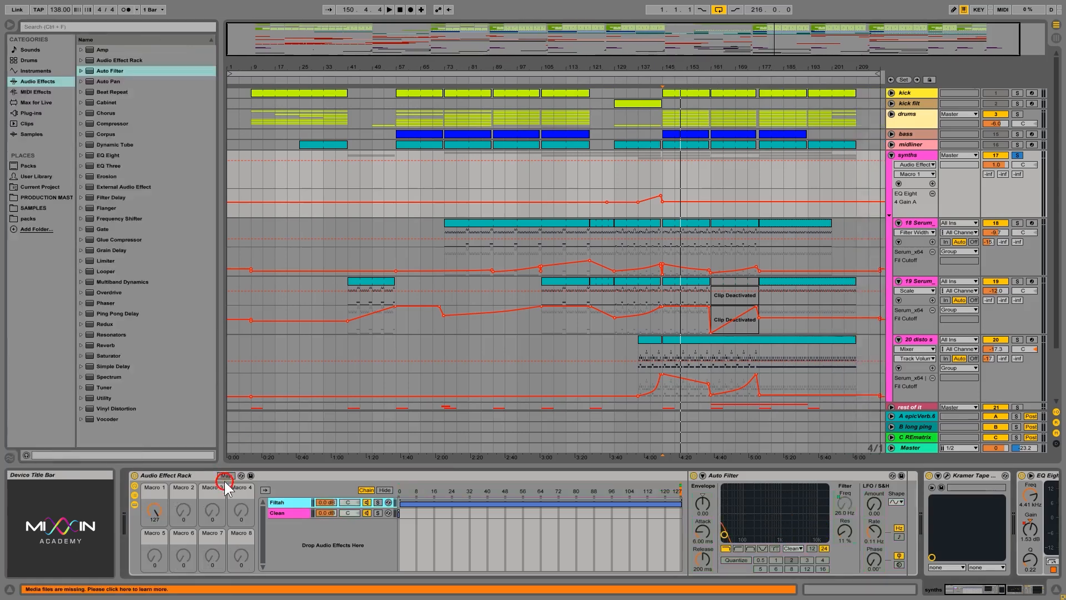
# Step: Turn Macro 1 down to 0 and switch between the Clean and Filtah chains
pyautogui.click(152, 510)
pyautogui.moveTo(154, 510)
pyautogui.mouseDown()
pyautogui.moveTo(155, 475)
pyautogui.moveTo(154, 528)
pyautogui.mouseUp()
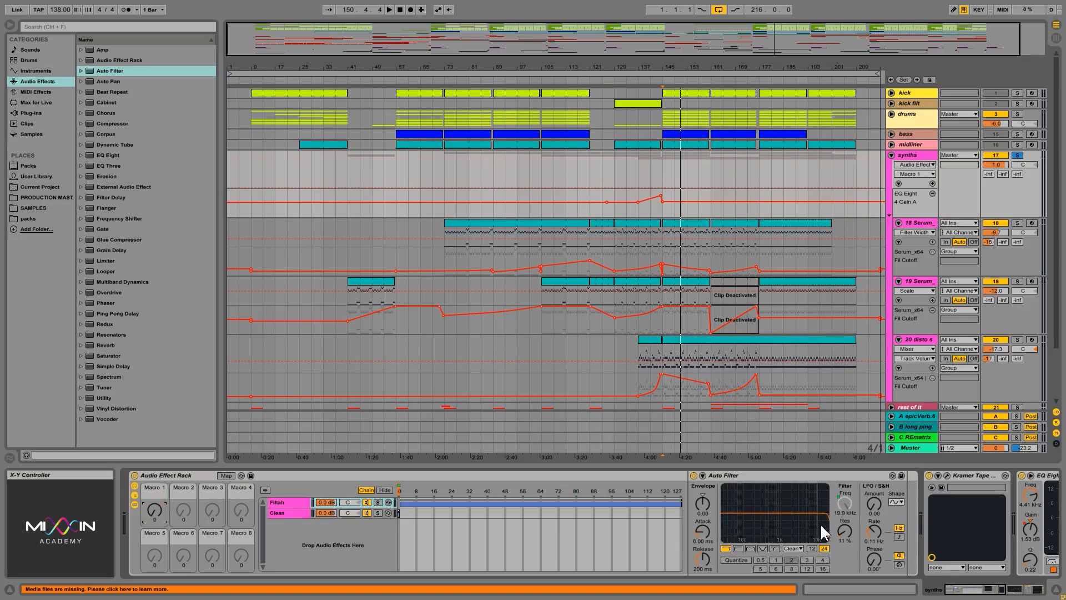
pyautogui.click(283, 512)
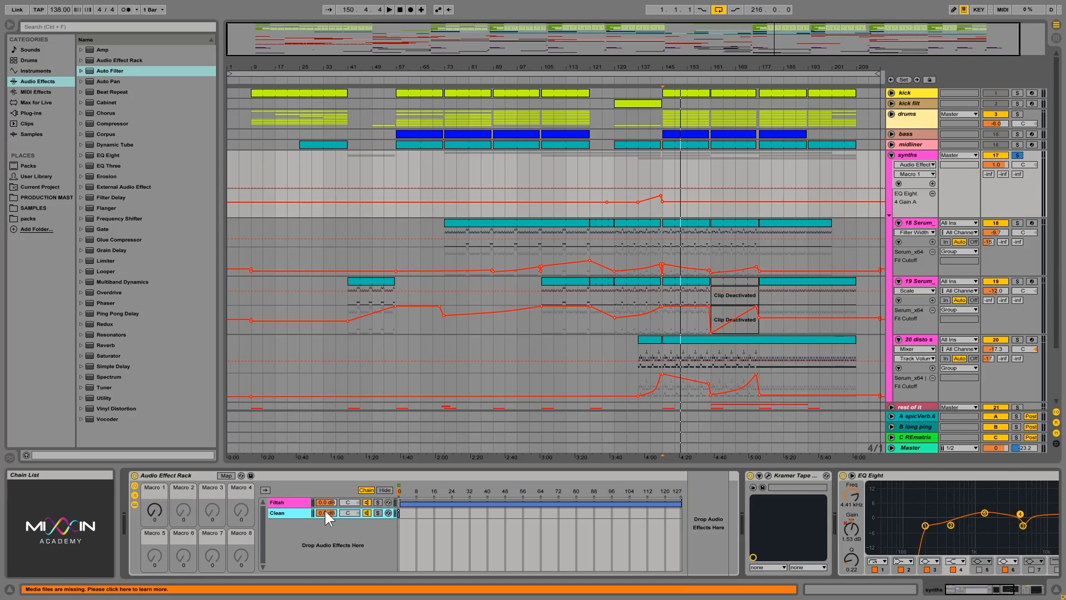
pyautogui.click(289, 501)
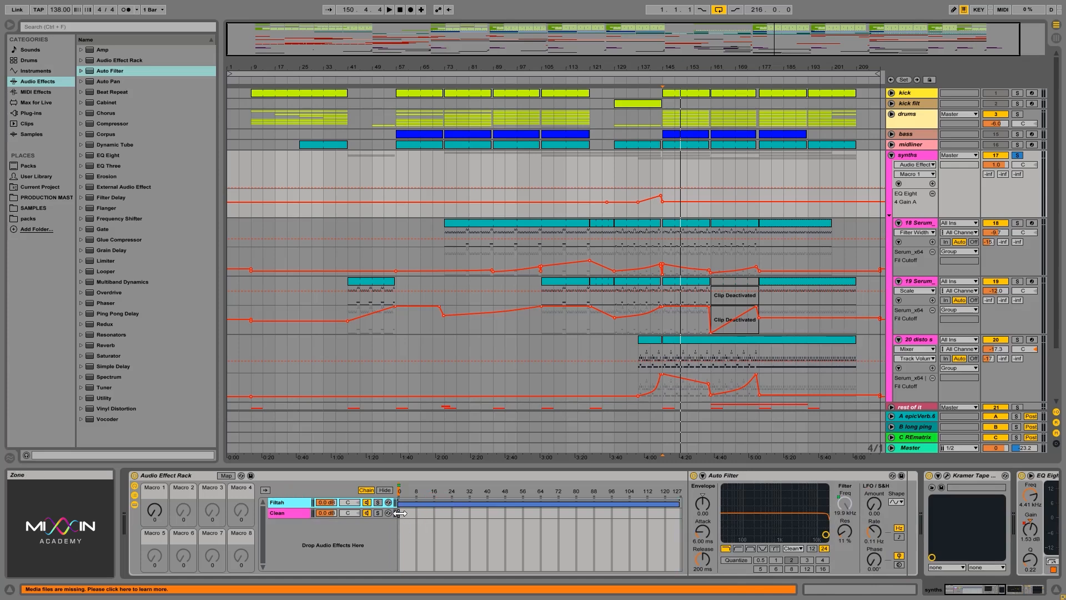
# Step: Review Macro 1's mappings in map mode, restoring the Auto Filter frequency minimum to 19.9 kHz, and turn Macro 1 to 0
pyautogui.moveTo(399, 513); pyautogui.dragTo(356, 515)
pyautogui.click(445, 505)
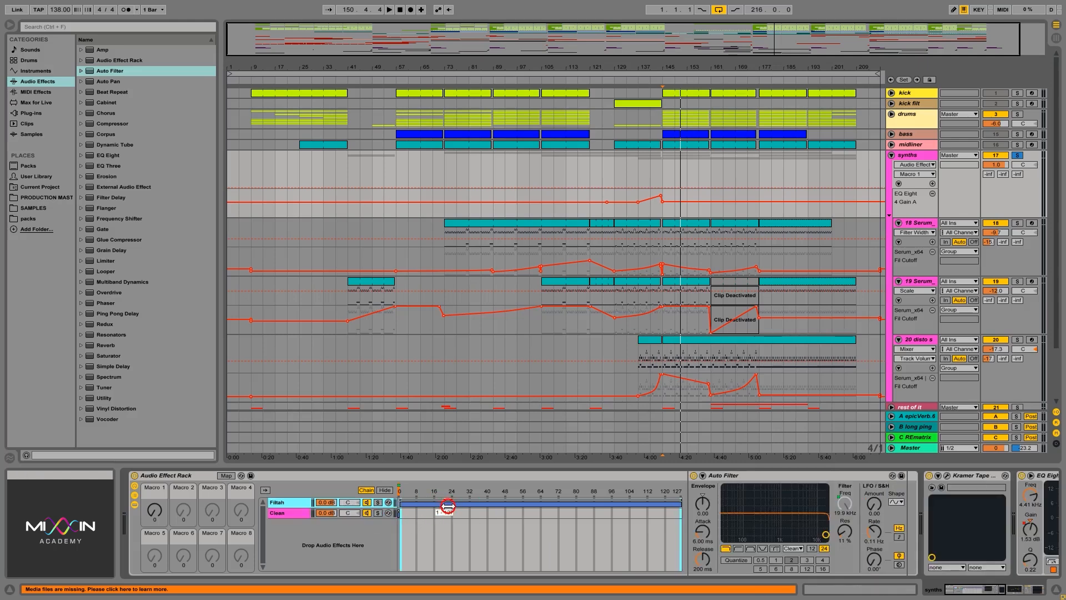
pyautogui.click(231, 478)
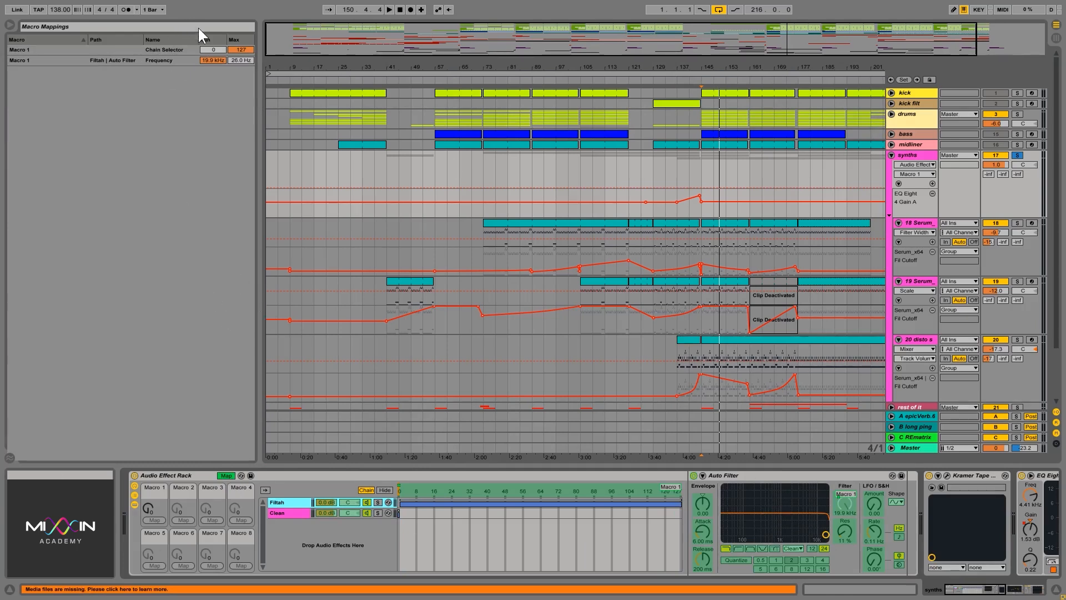
pyautogui.click(214, 61)
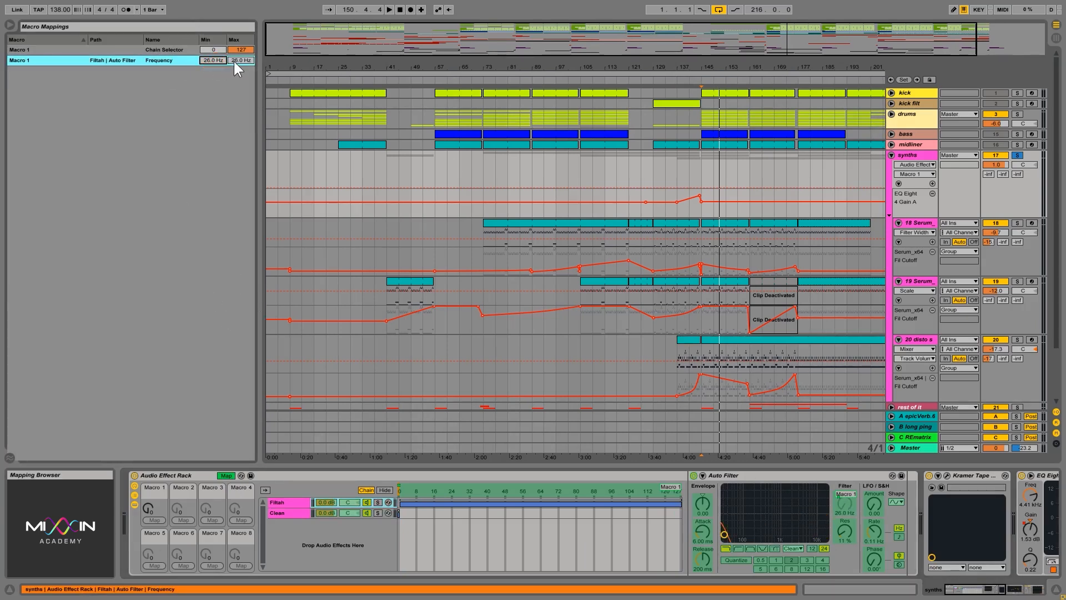
pyautogui.click(235, 61)
pyautogui.click(244, 60)
pyautogui.click(211, 61)
pyautogui.moveTo(212, 61); pyautogui.dragTo(211, 5)
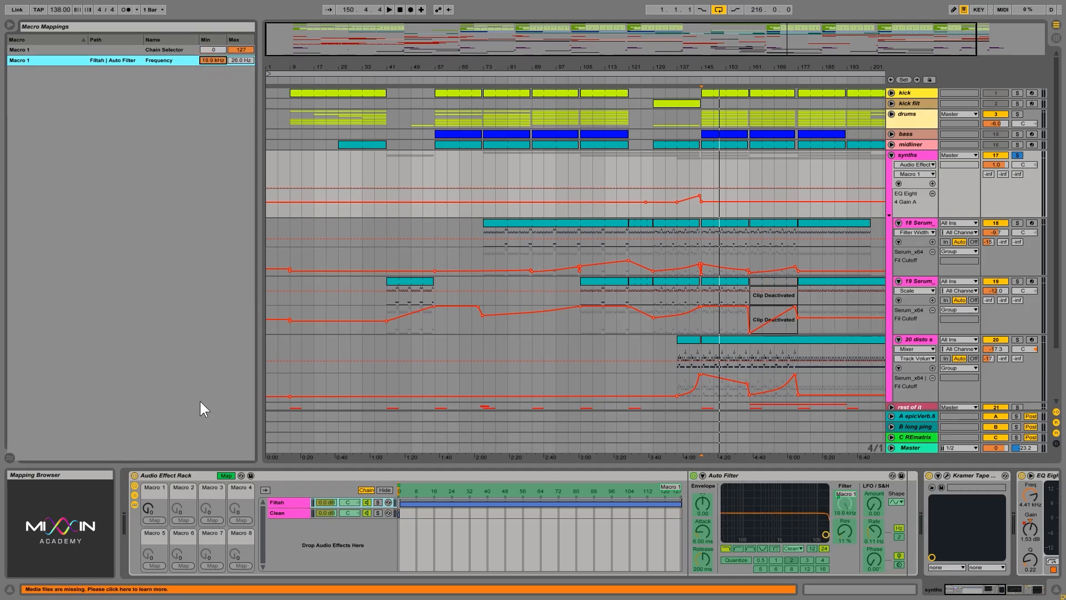
pyautogui.moveTo(147, 508); pyautogui.dragTo(148, 580)
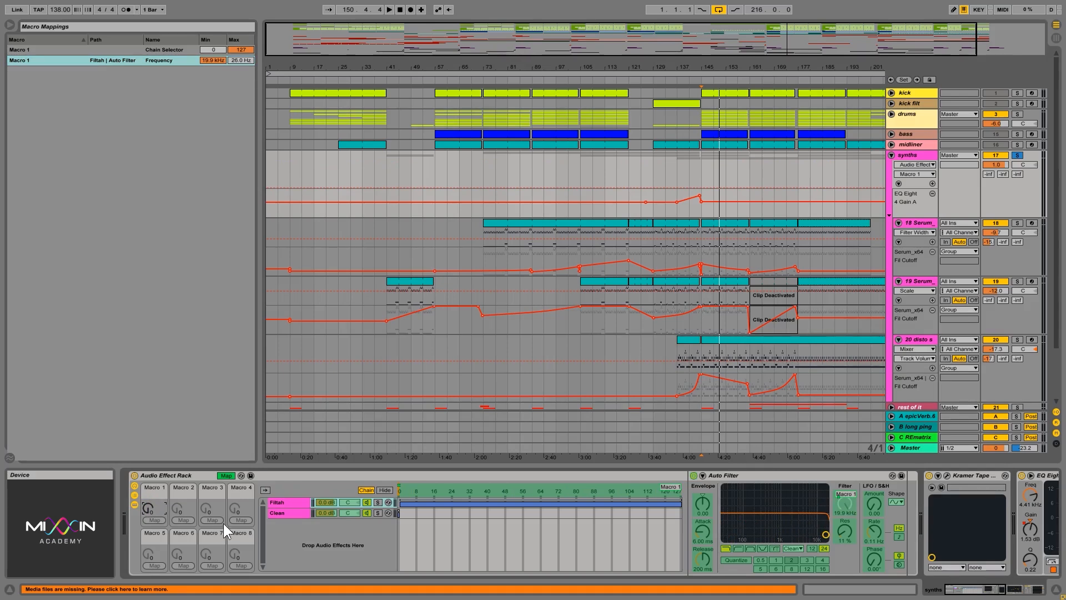
pyautogui.click(226, 476)
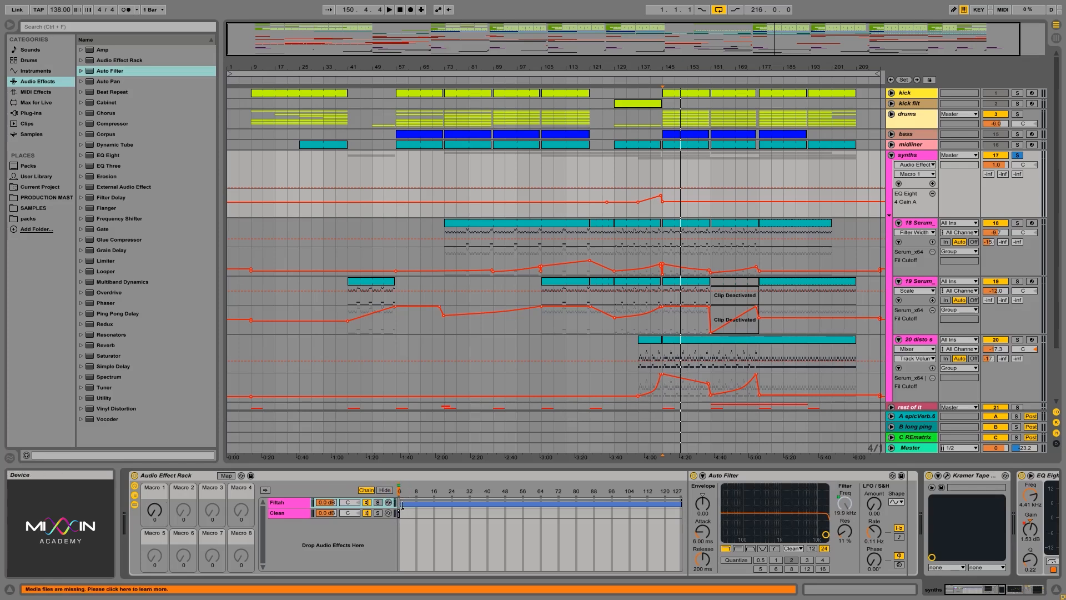
# Step: Create a new empty chain in the rack below Clean and select its zone
pyautogui.click(286, 510)
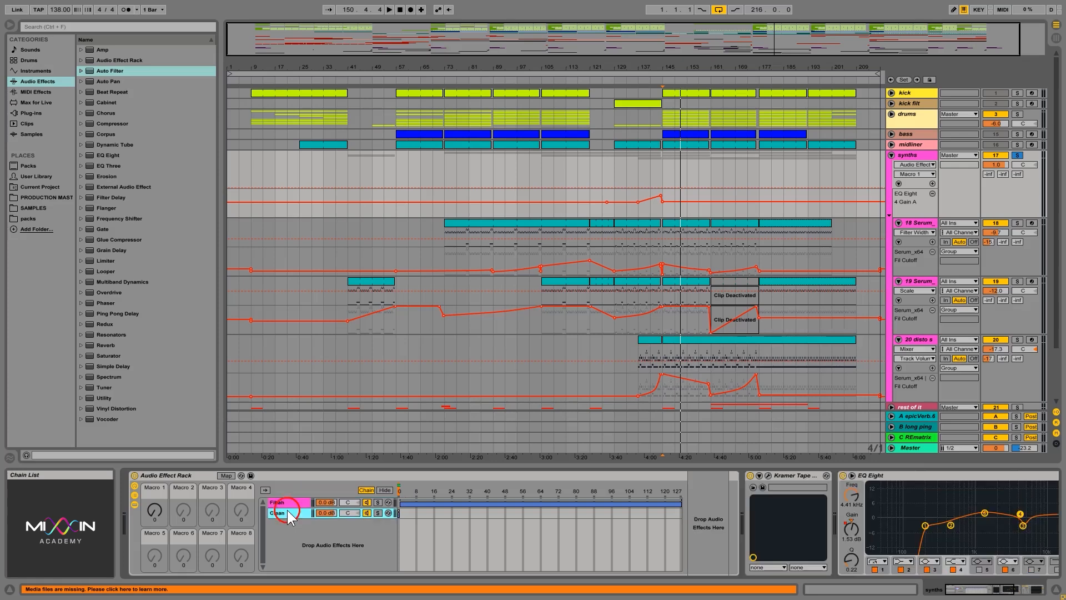
pyautogui.rightClick(291, 529)
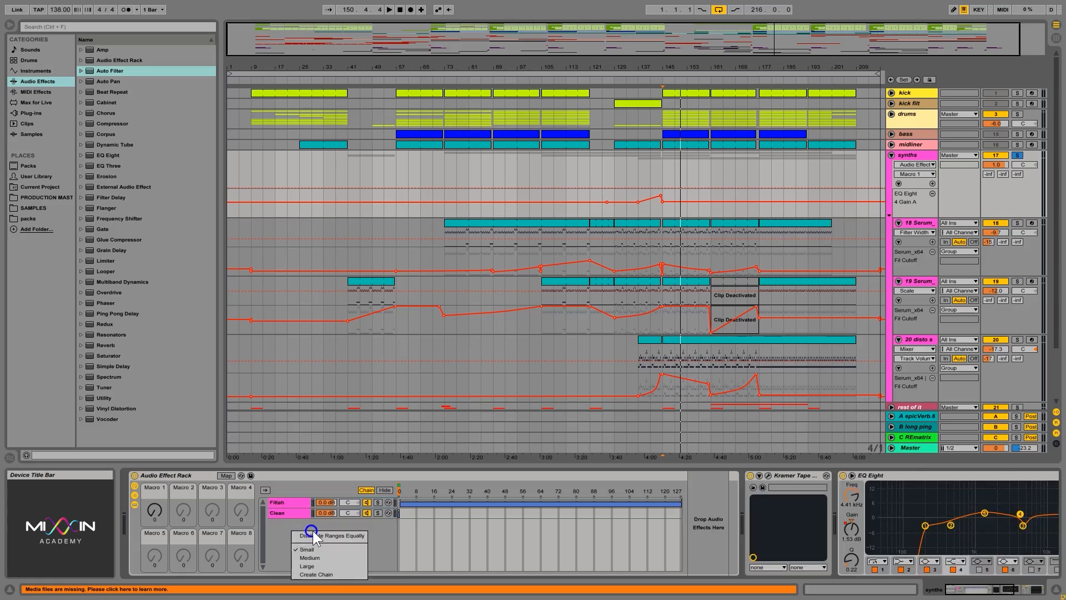
pyautogui.click(379, 549)
pyautogui.rightClick(319, 540)
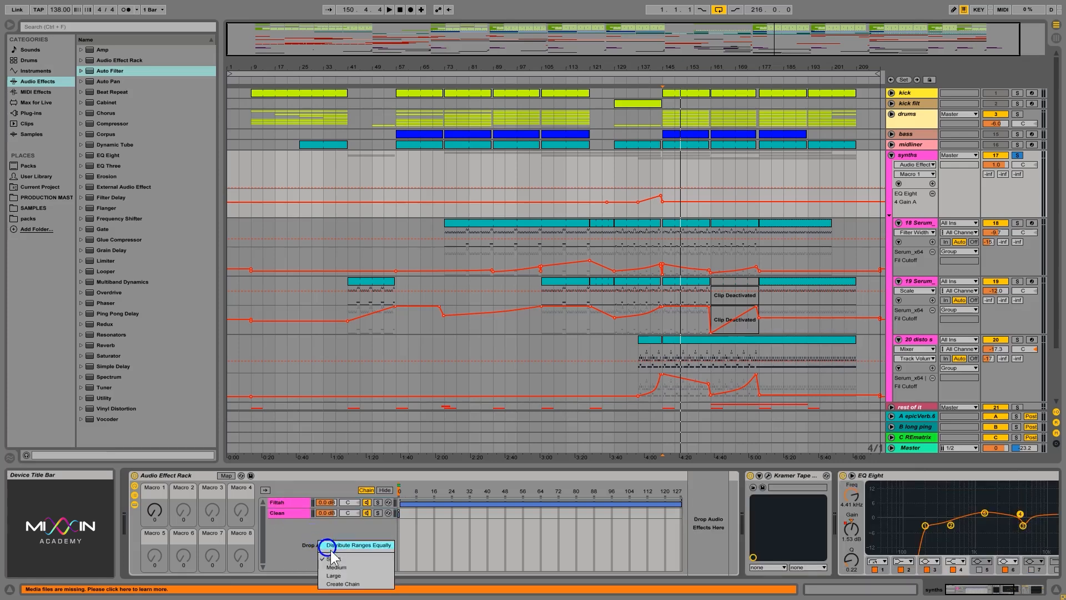
pyautogui.click(344, 585)
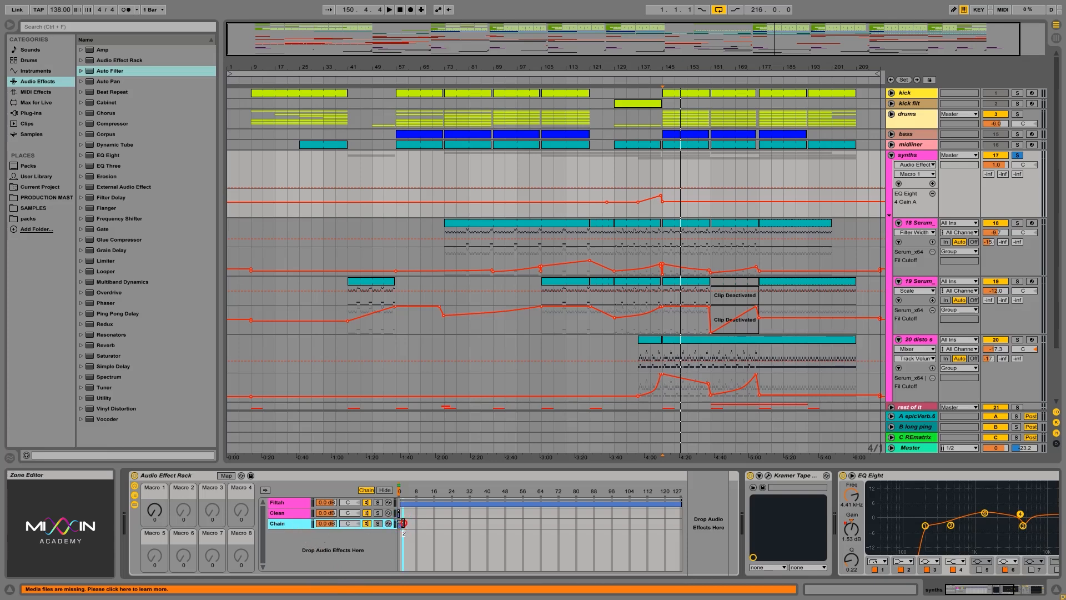
pyautogui.moveTo(404, 502); pyautogui.dragTo(411, 503)
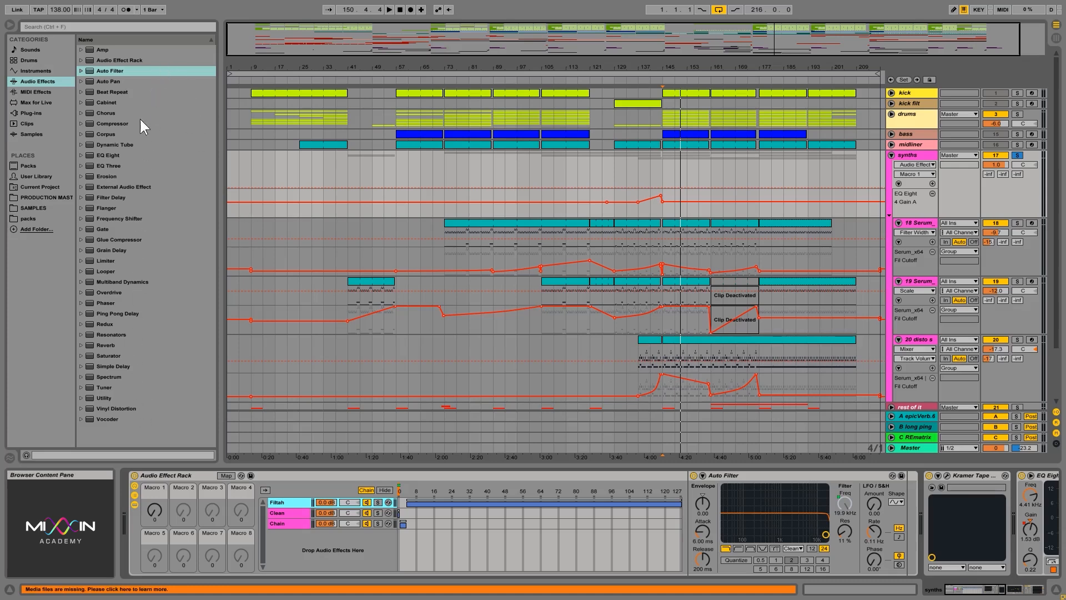
pyautogui.click(403, 524)
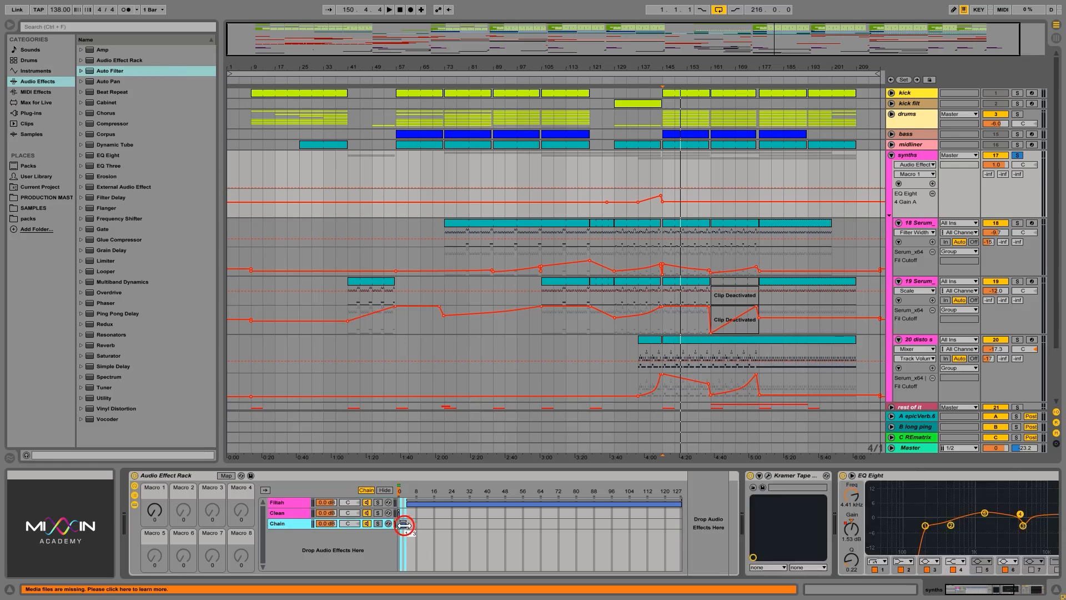